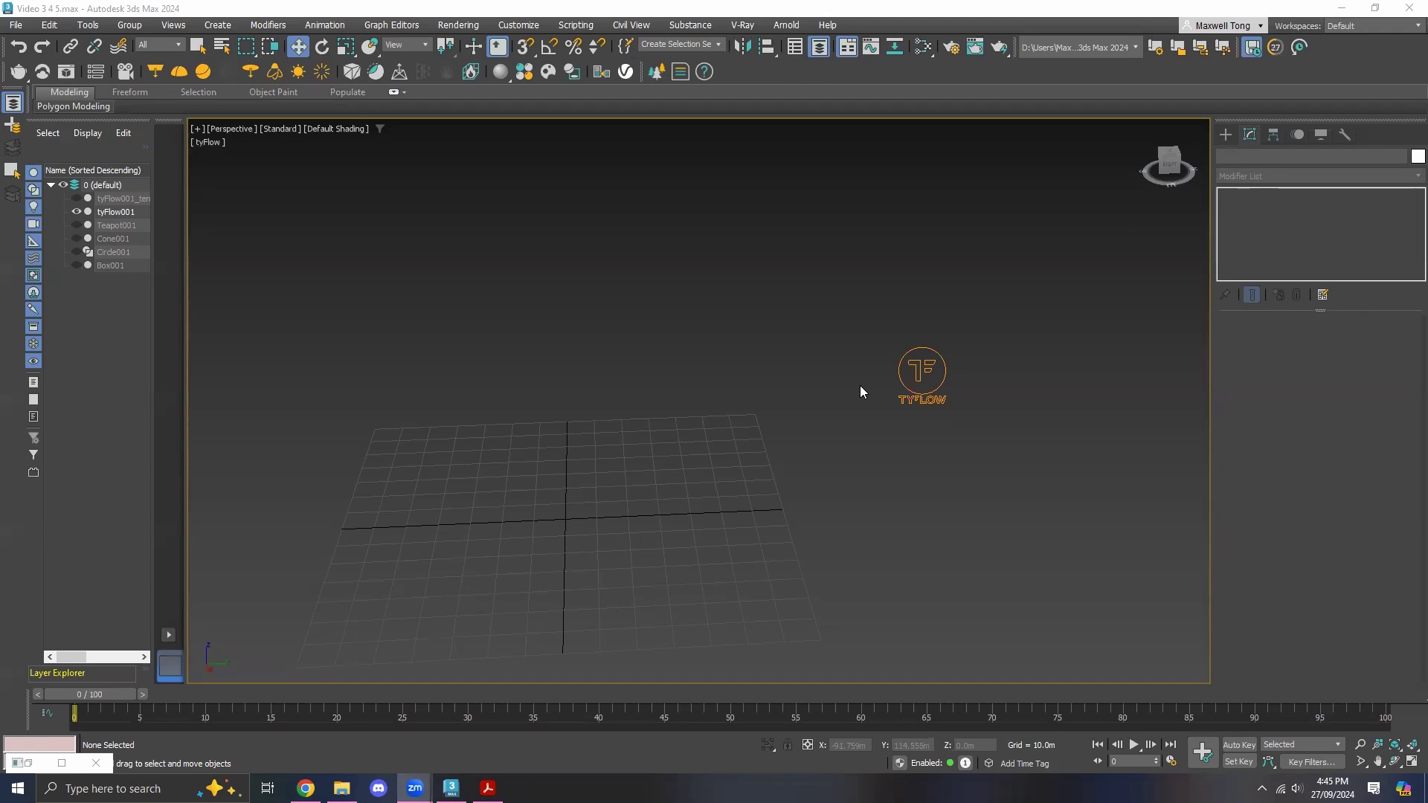
# Unhide the tyFlow terrain mesh in the scene and examine its relief from several angles.
pyautogui.moveTo(876, 414)
pyautogui.keyDown('alt'); pyautogui.mouseDown(button='middle')
pyautogui.moveTo(858, 456)
pyautogui.moveTo(863, 424)
pyautogui.mouseUp(button='middle'); pyautogui.keyUp('alt')
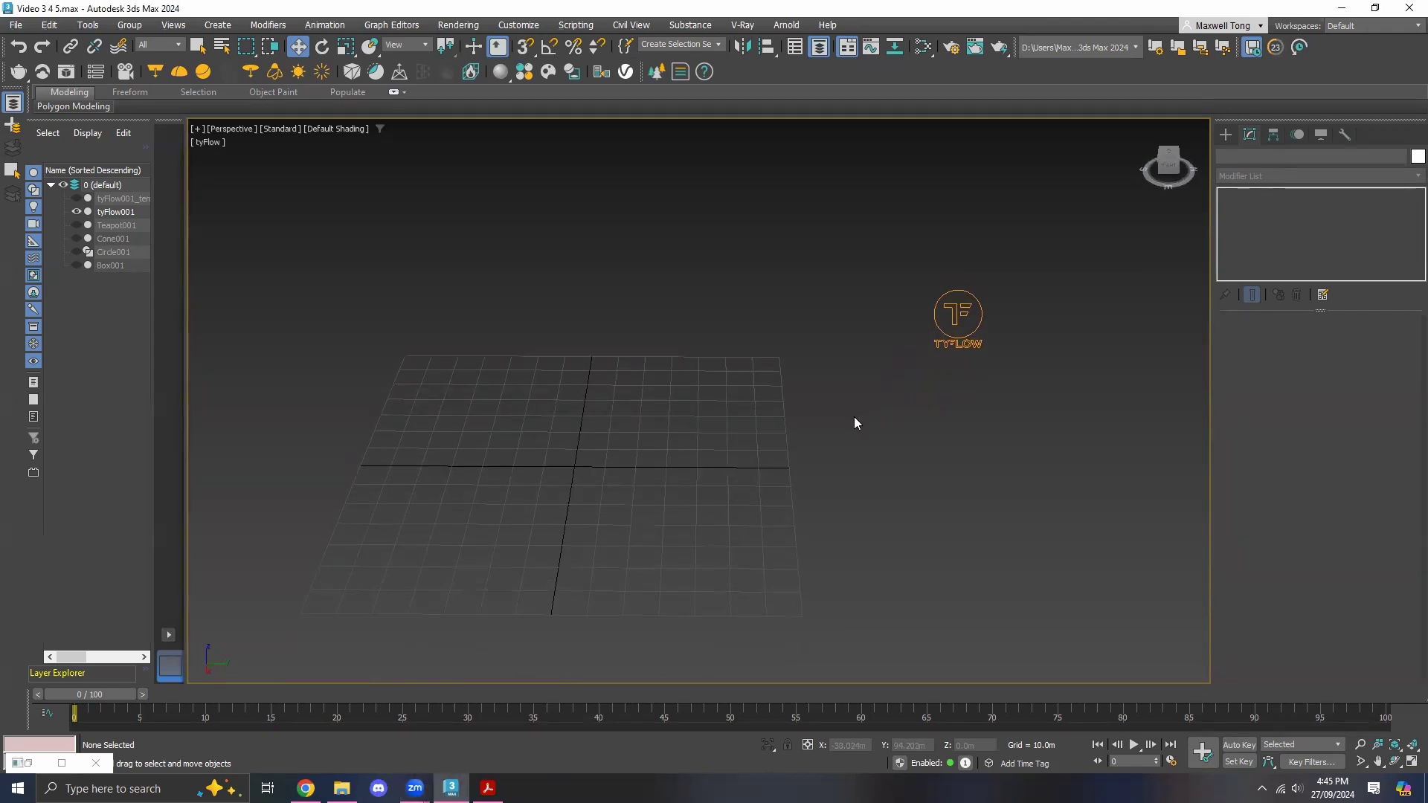
pyautogui.click(76, 199)
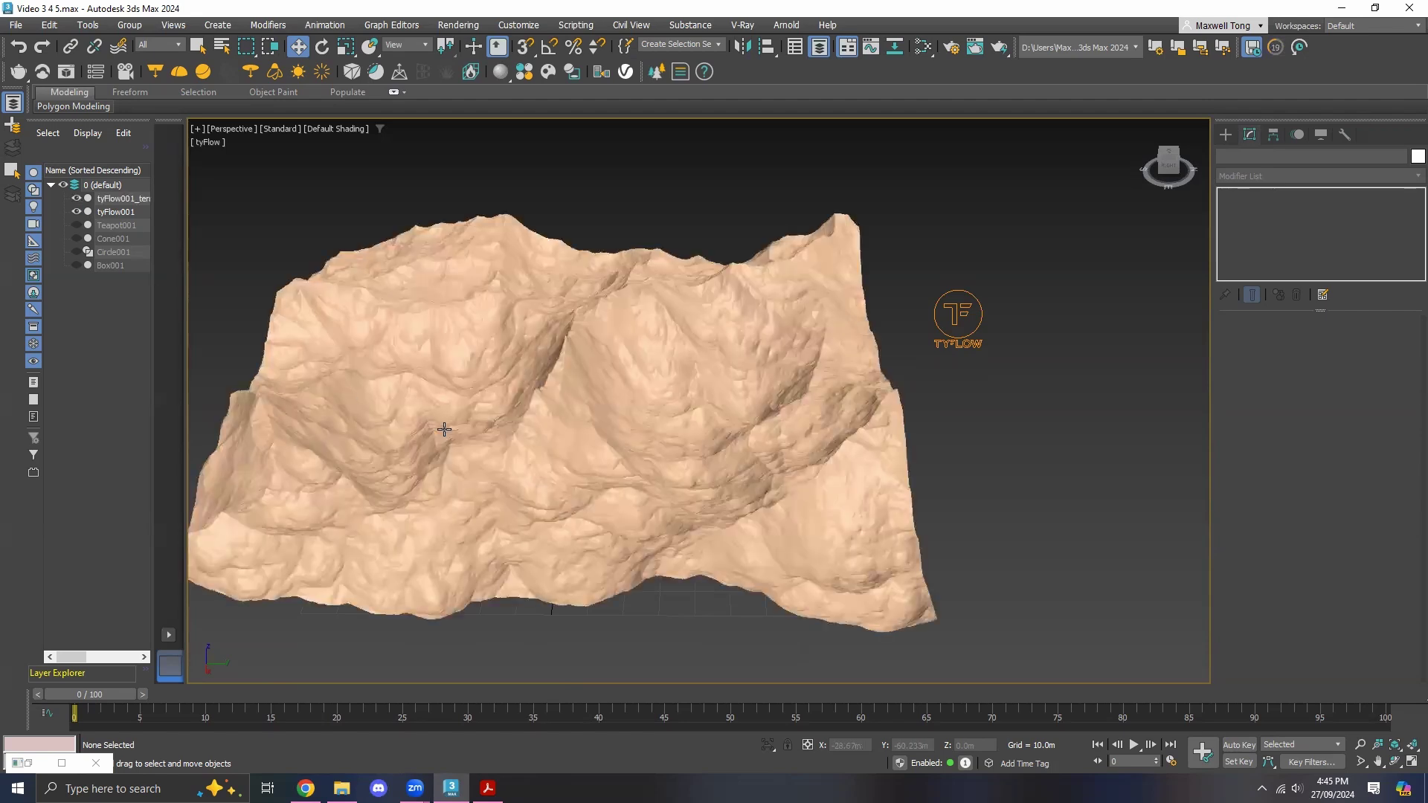
pyautogui.keyDown('alt'); pyautogui.moveTo(518, 404); pyautogui.dragTo(692, 465, button='middle'); pyautogui.keyUp('alt')
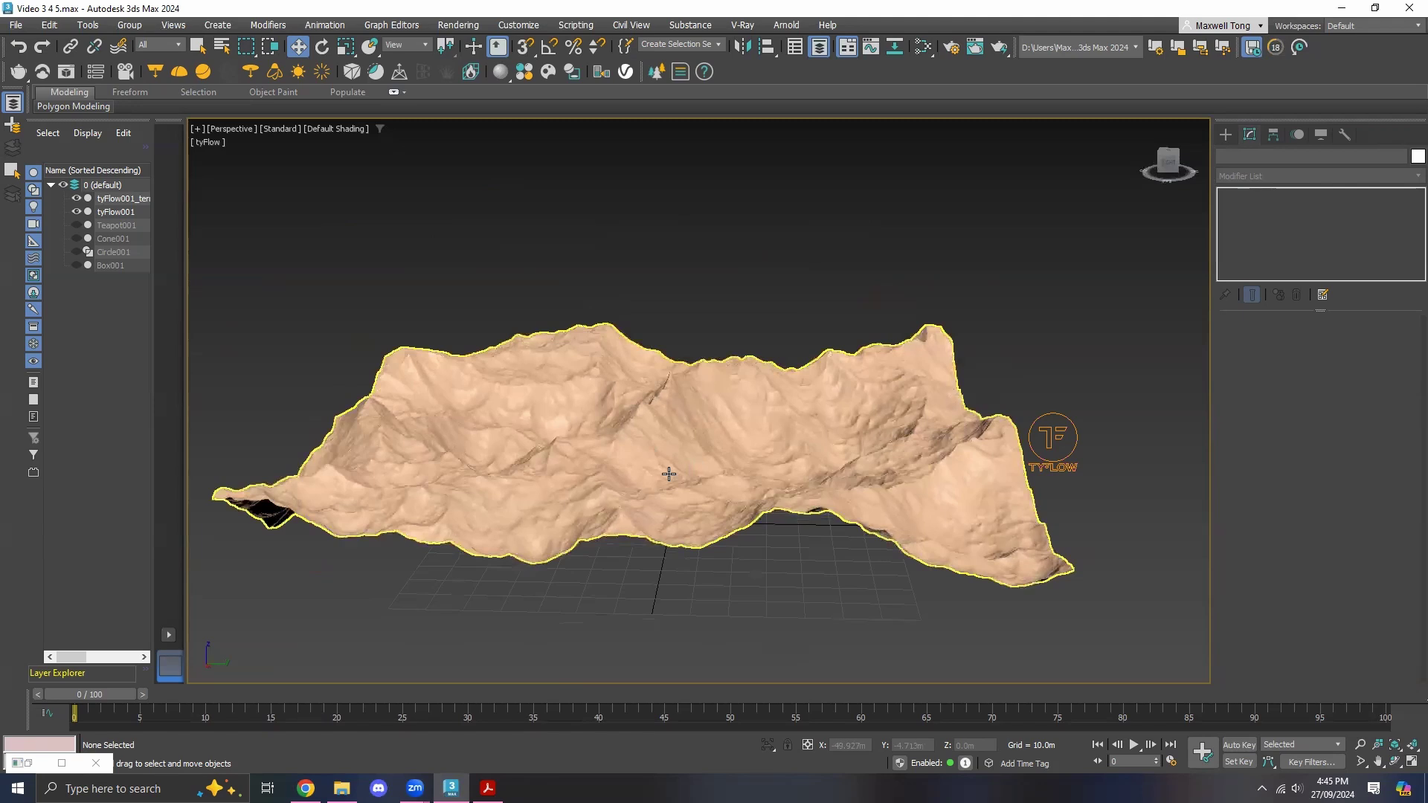
pyautogui.keyDown('alt'); pyautogui.moveTo(819, 505); pyautogui.dragTo(779, 516, button='middle'); pyautogui.keyUp('alt')
pyautogui.keyDown('alt'); pyautogui.moveTo(697, 479); pyautogui.dragTo(727, 471, button='middle'); pyautogui.keyUp('alt')
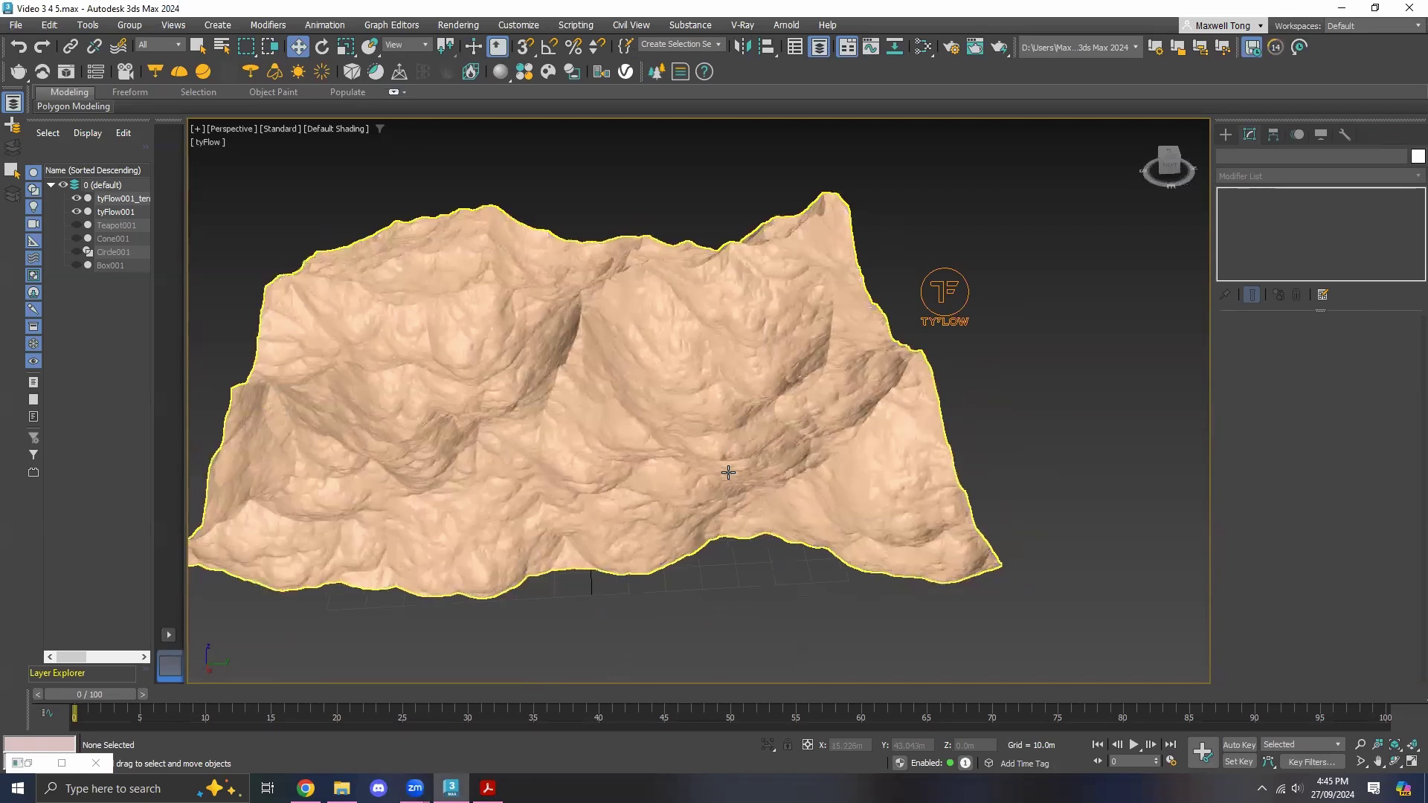
pyautogui.scroll(3, 863, 395)
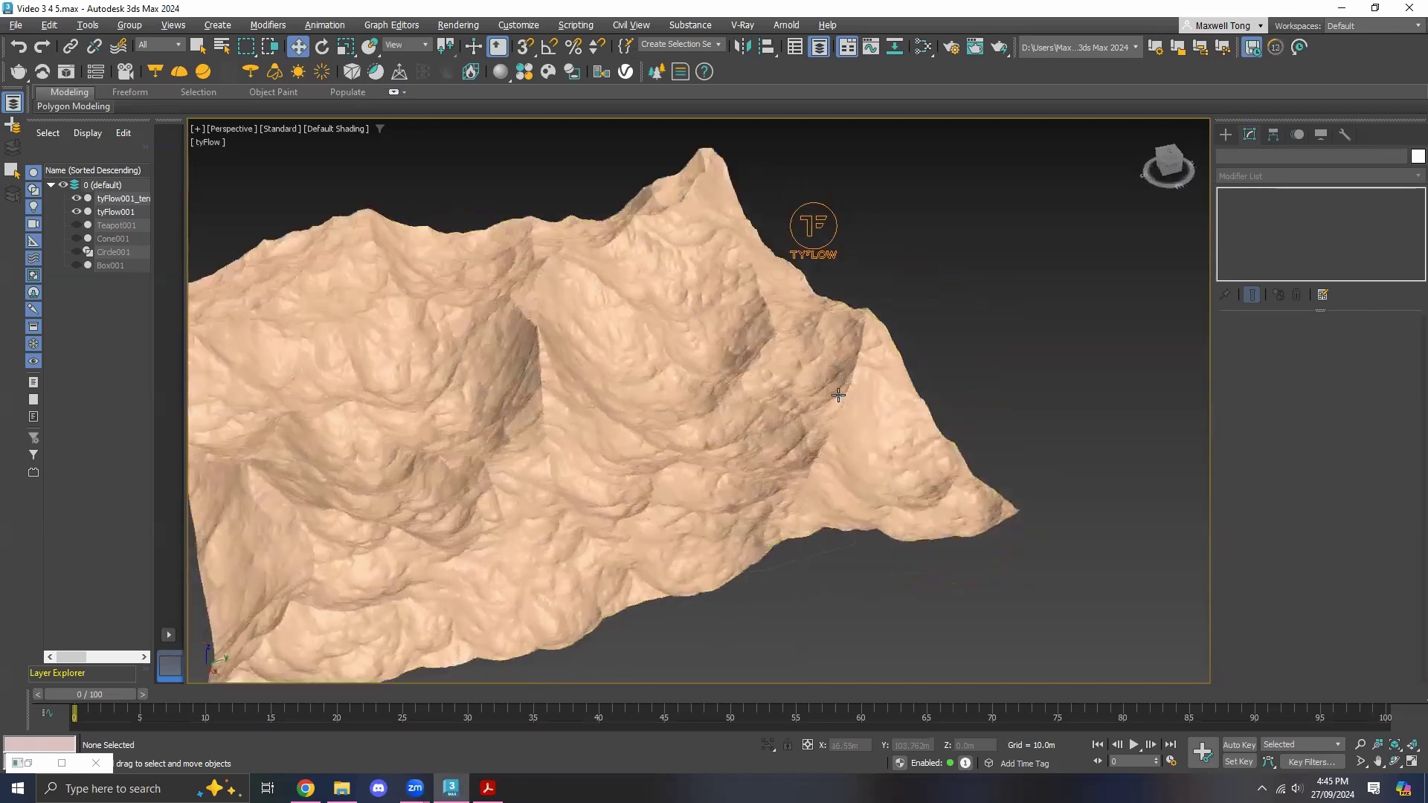
pyautogui.keyDown('alt'); pyautogui.moveTo(838, 395); pyautogui.dragTo(933, 369, button='middle'); pyautogui.keyUp('alt')
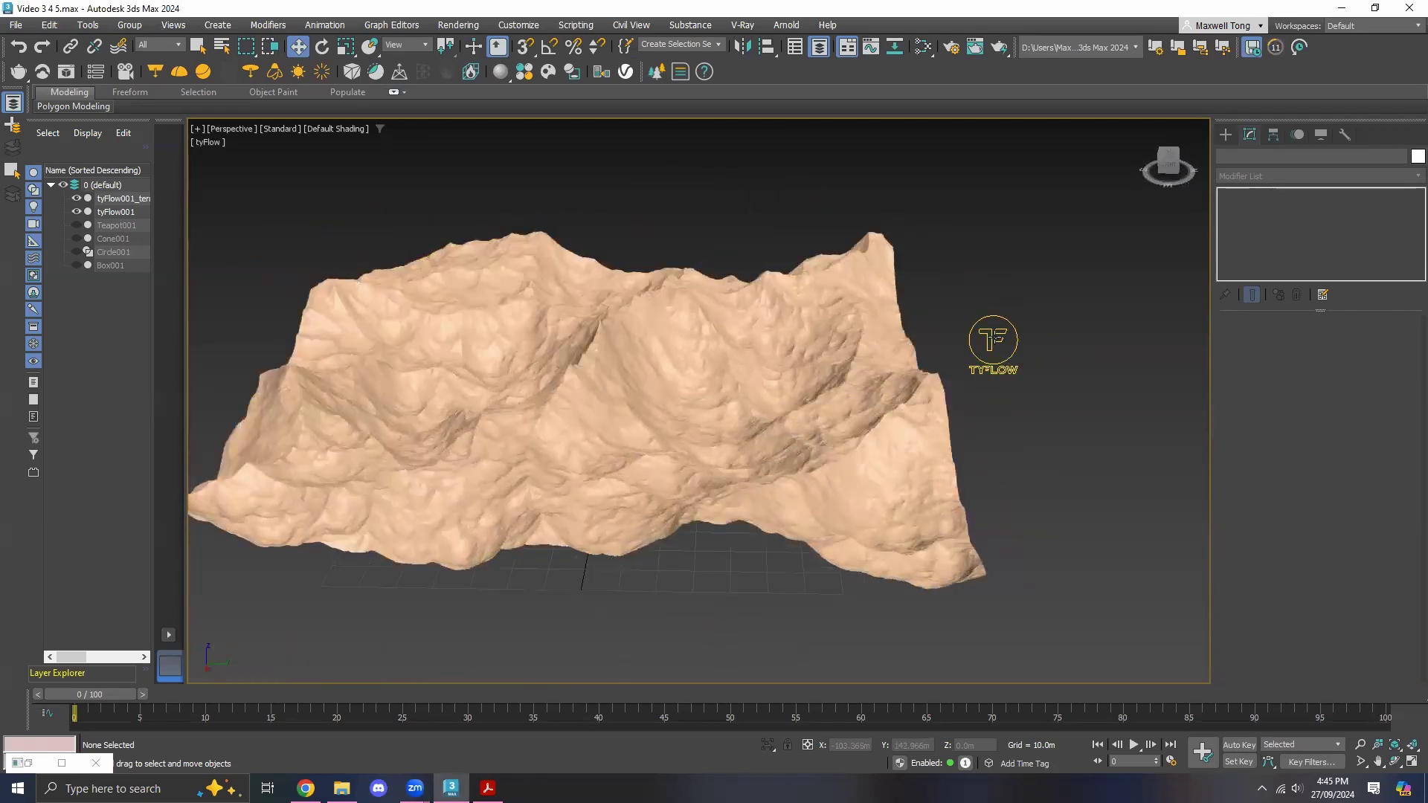
# Open the tyFlow editor for tyFlow001 and place its window clear of most of the terrain.
pyautogui.click(1000, 354)
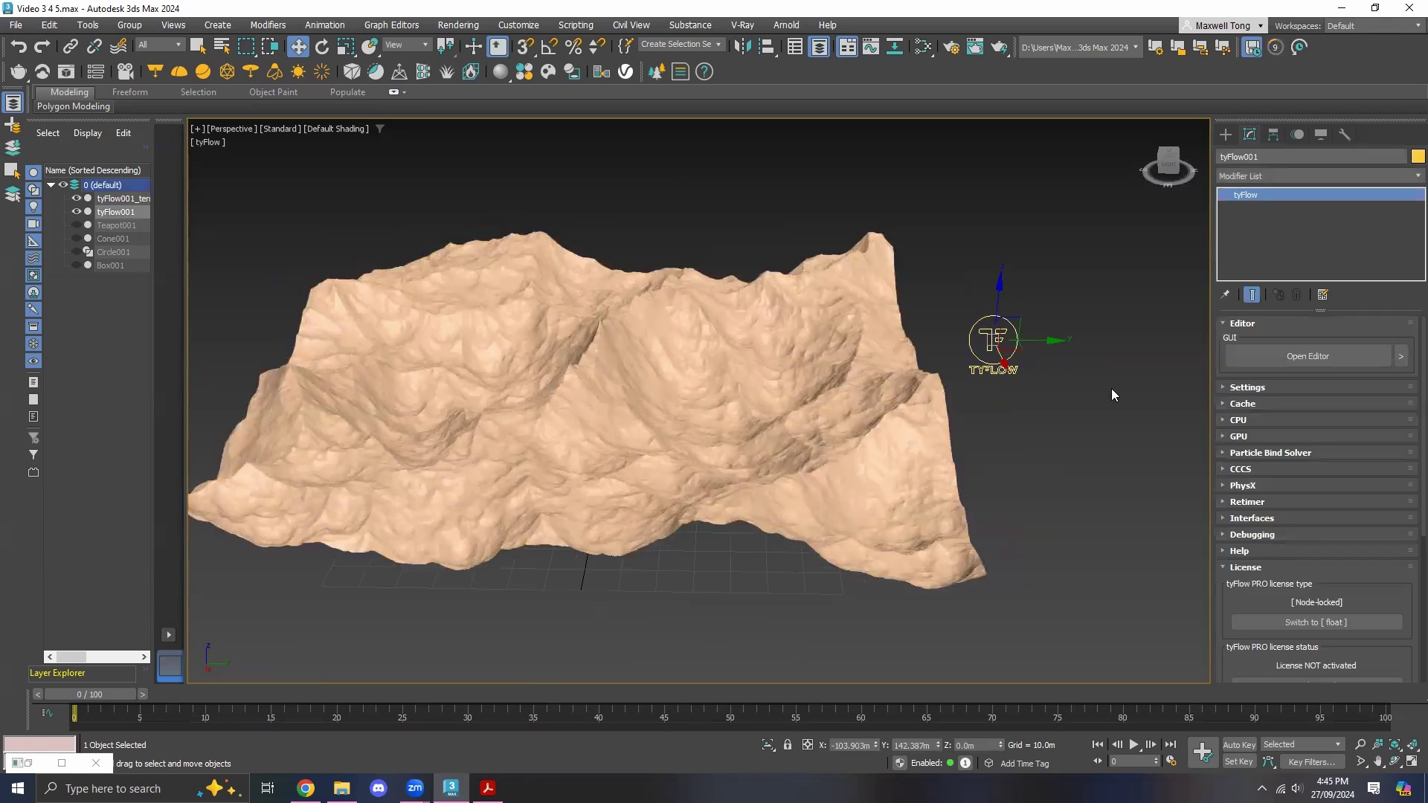
pyautogui.click(1225, 134)
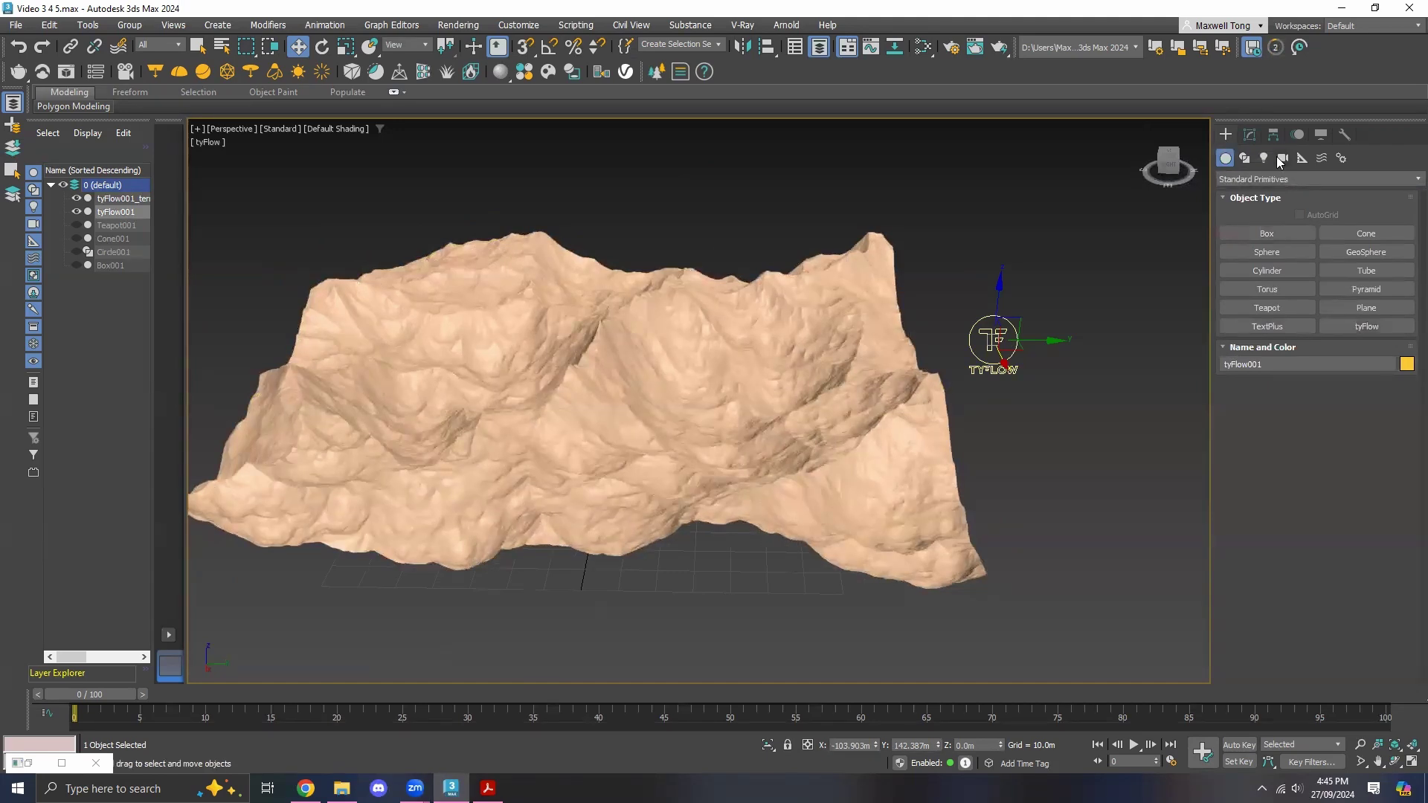
pyautogui.click(1249, 137)
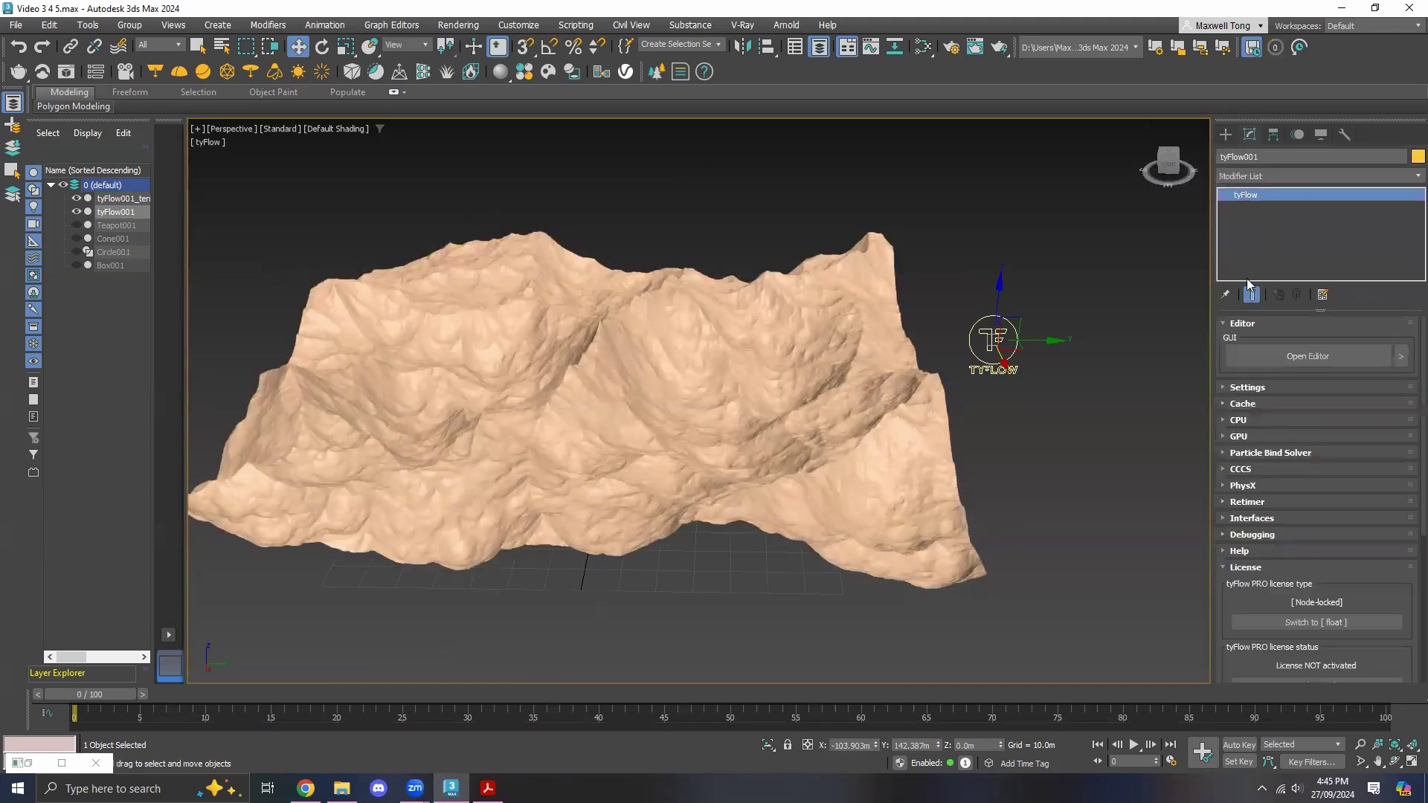
pyautogui.click(1280, 355)
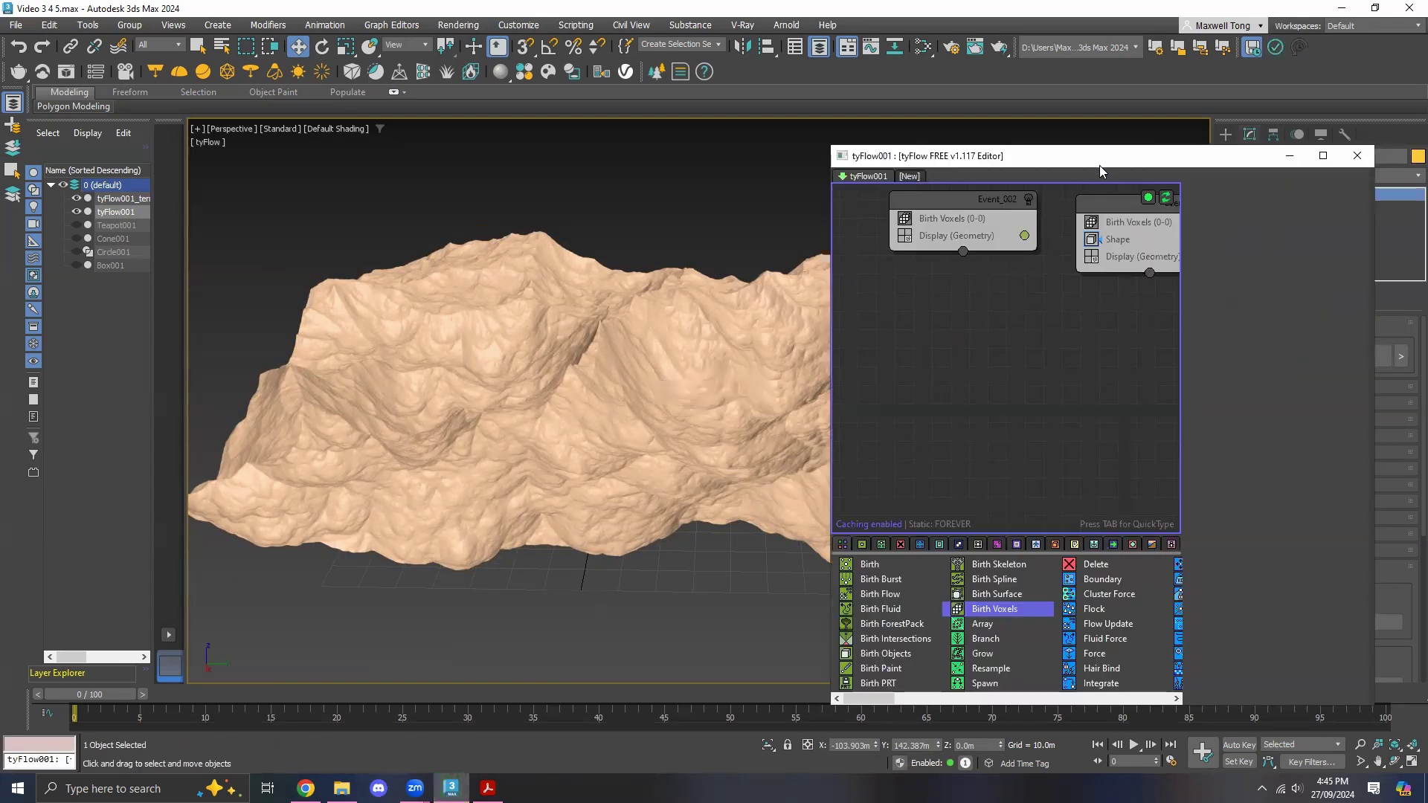
pyautogui.moveTo(1099, 165); pyautogui.dragTo(1140, 159)
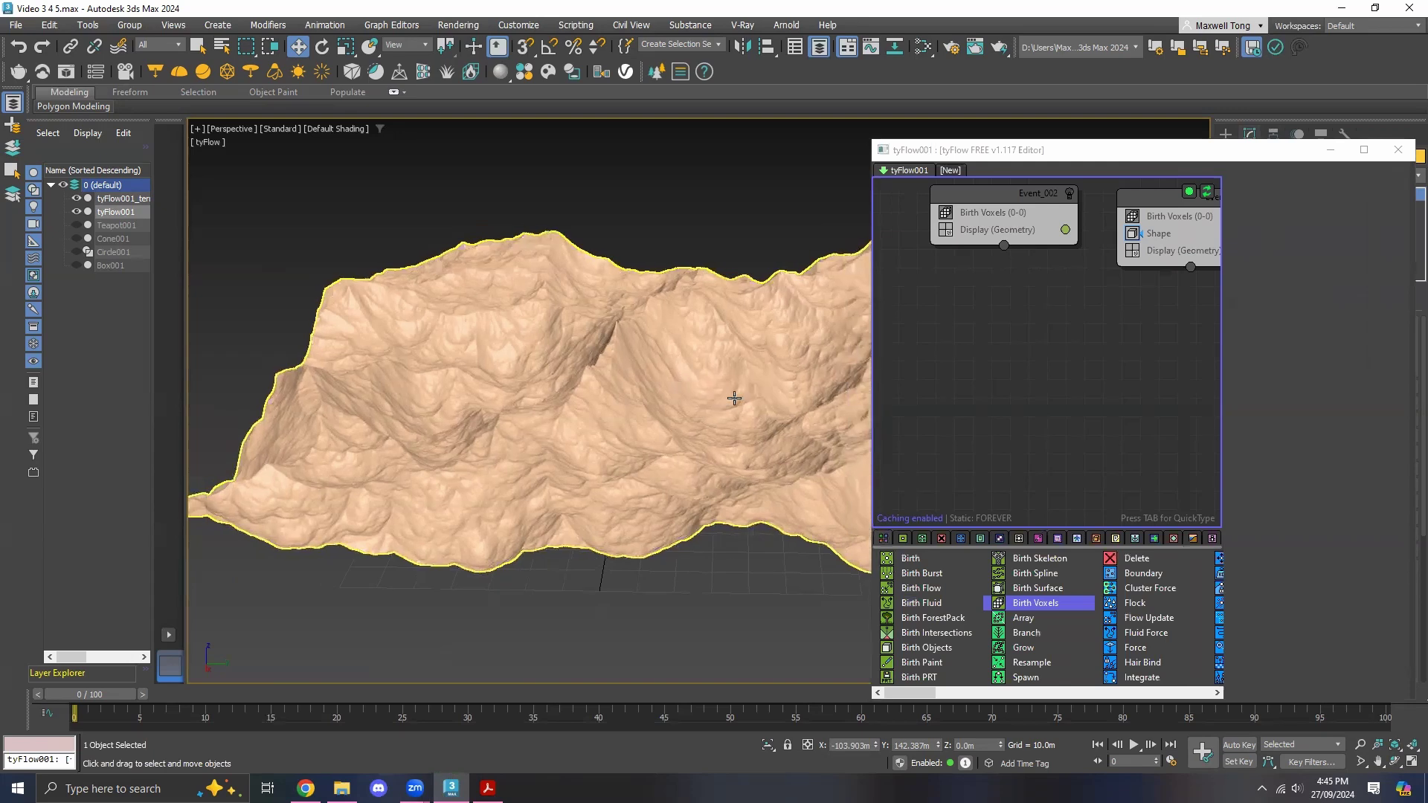
pyautogui.moveTo(735, 398); pyautogui.dragTo(698, 382, button='middle')
# Create a separate event containing a Birth Voxels operator in the free space below Event_002.
pyautogui.click(1039, 390)
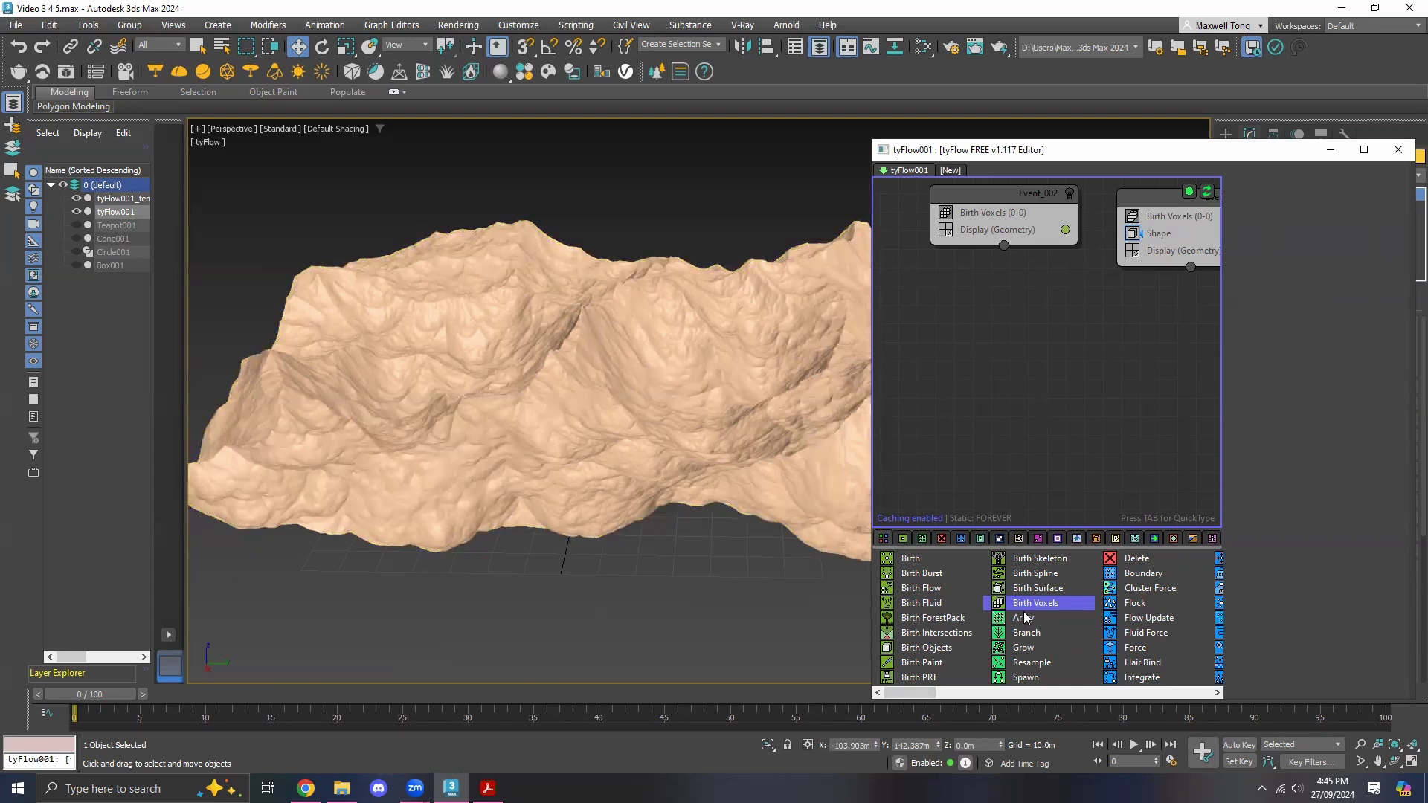
pyautogui.moveTo(1030, 610); pyautogui.dragTo(927, 431)
pyautogui.moveTo(939, 356); pyautogui.dragTo(939, 355)
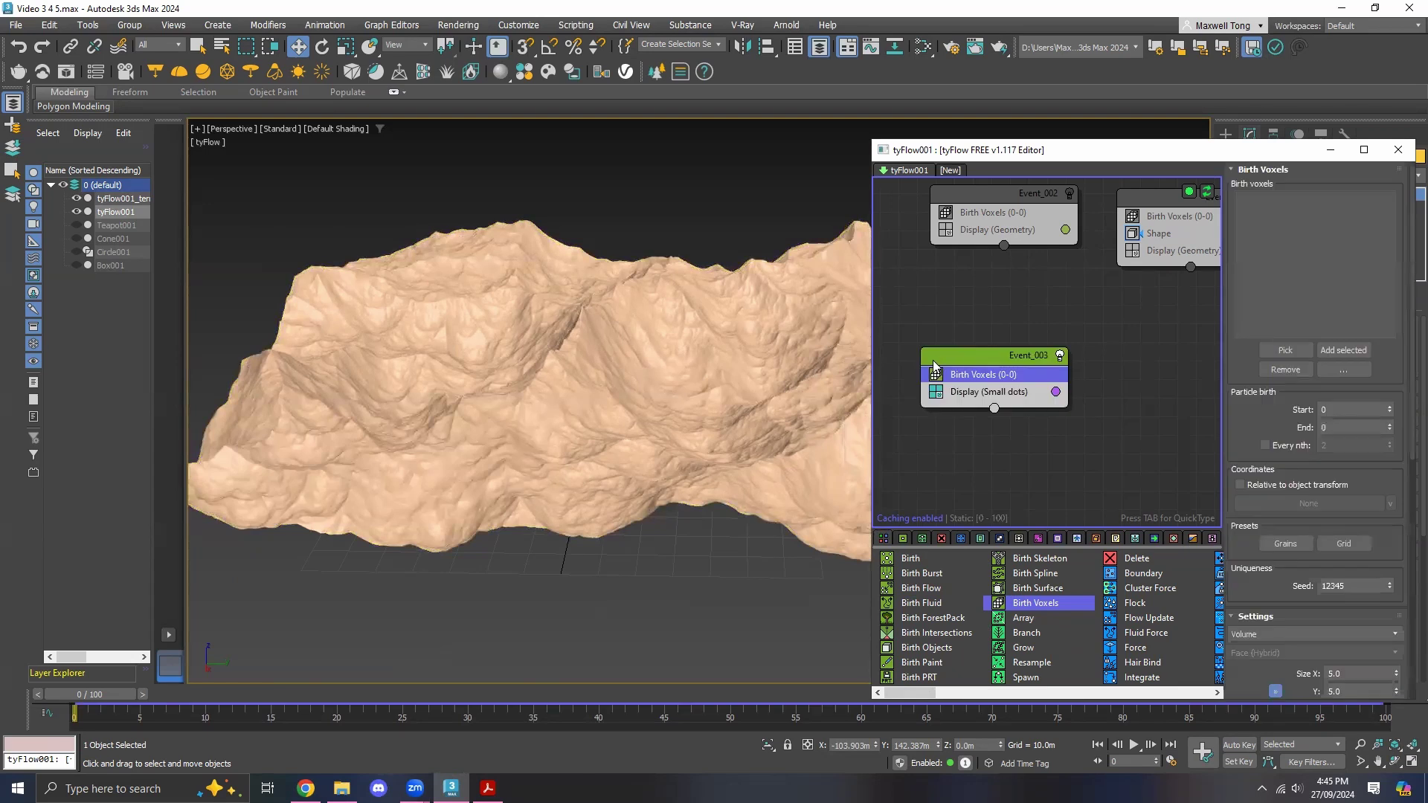
# Pick the terrain mesh in the viewport as the source object of the new event's Birth Voxels operator.
pyautogui.moveTo(712, 456)
pyautogui.keyDown('alt'); pyautogui.mouseDown(button='middle')
pyautogui.moveTo(688, 484)
pyautogui.moveTo(692, 464)
pyautogui.mouseUp(button='middle'); pyautogui.keyUp('alt')
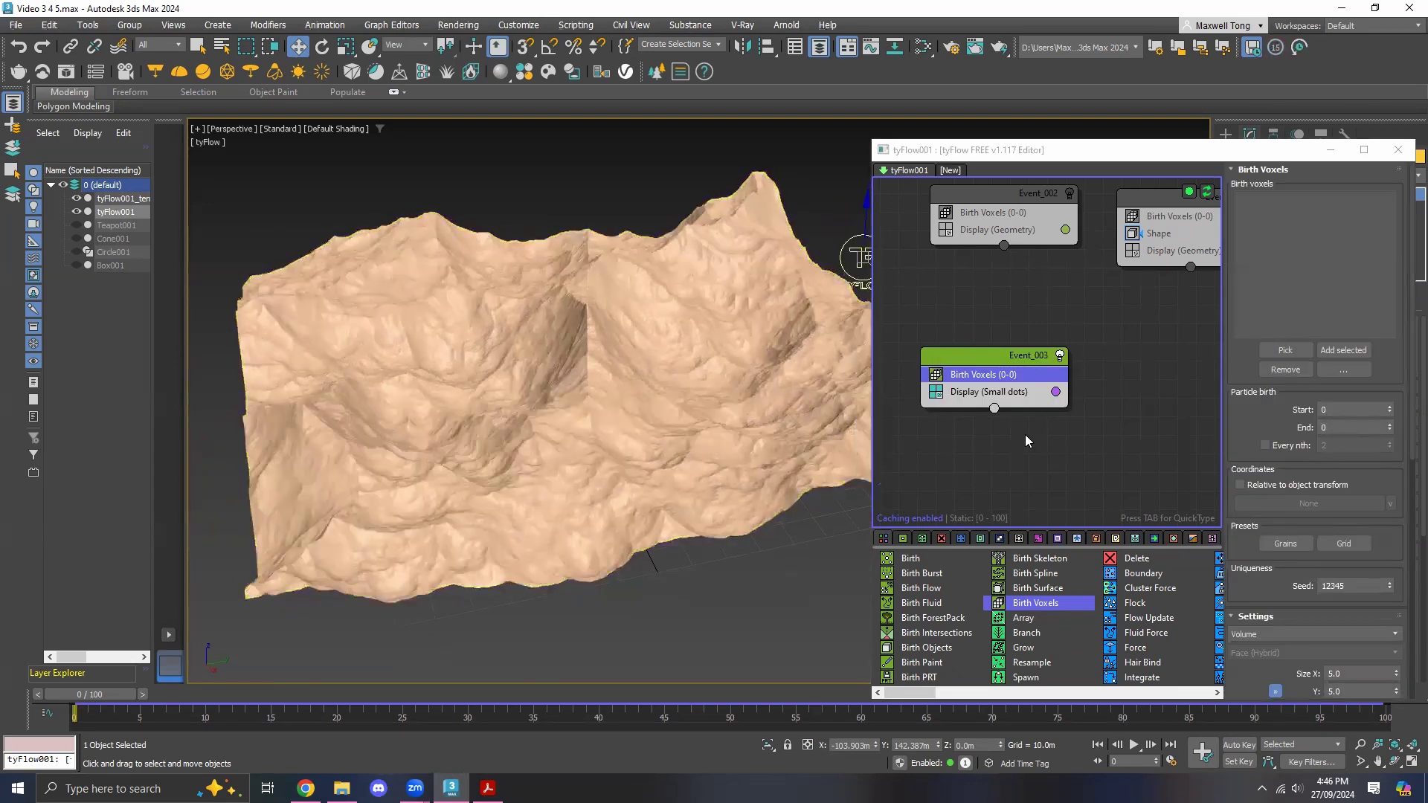
pyautogui.moveTo(807, 479); pyautogui.dragTo(746, 471, button='middle')
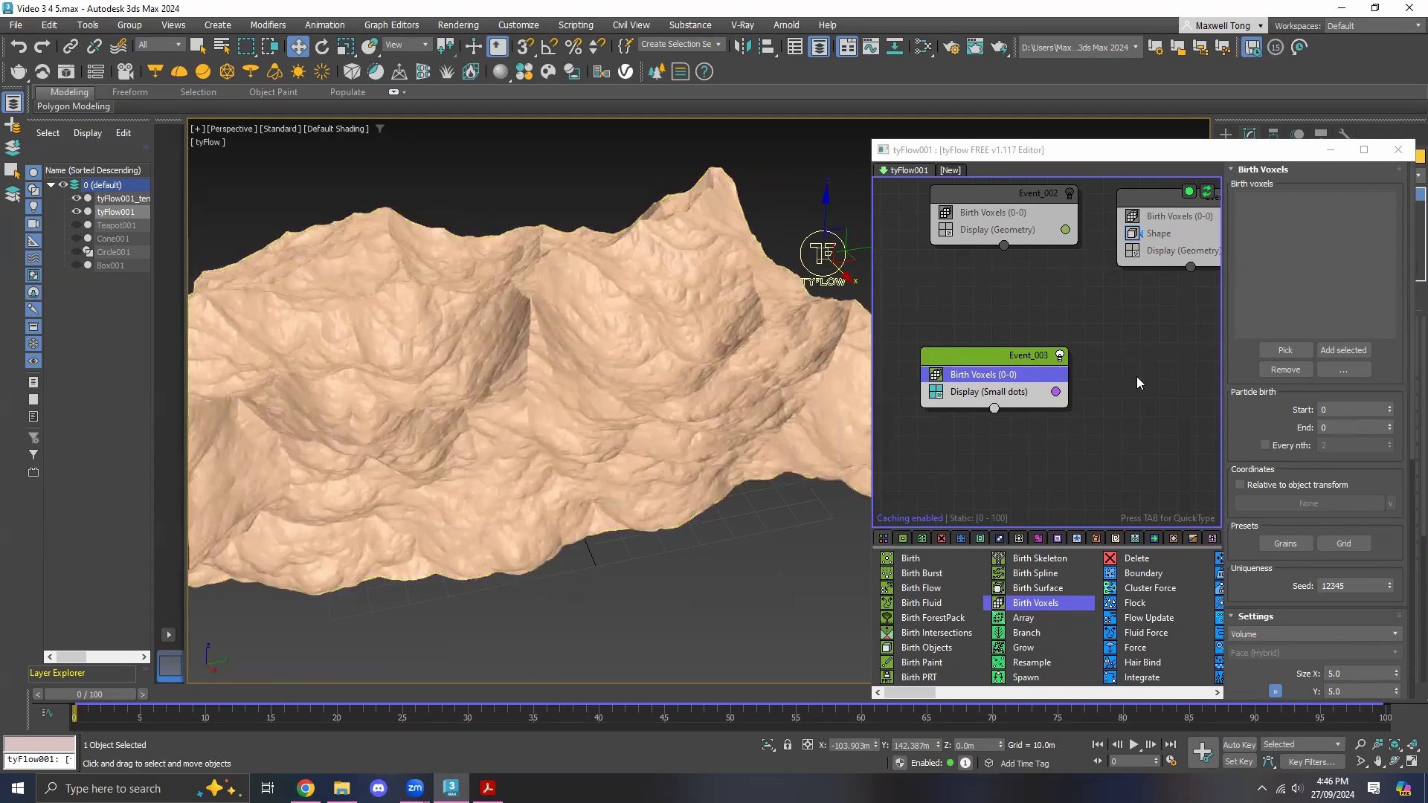
pyautogui.click(1286, 353)
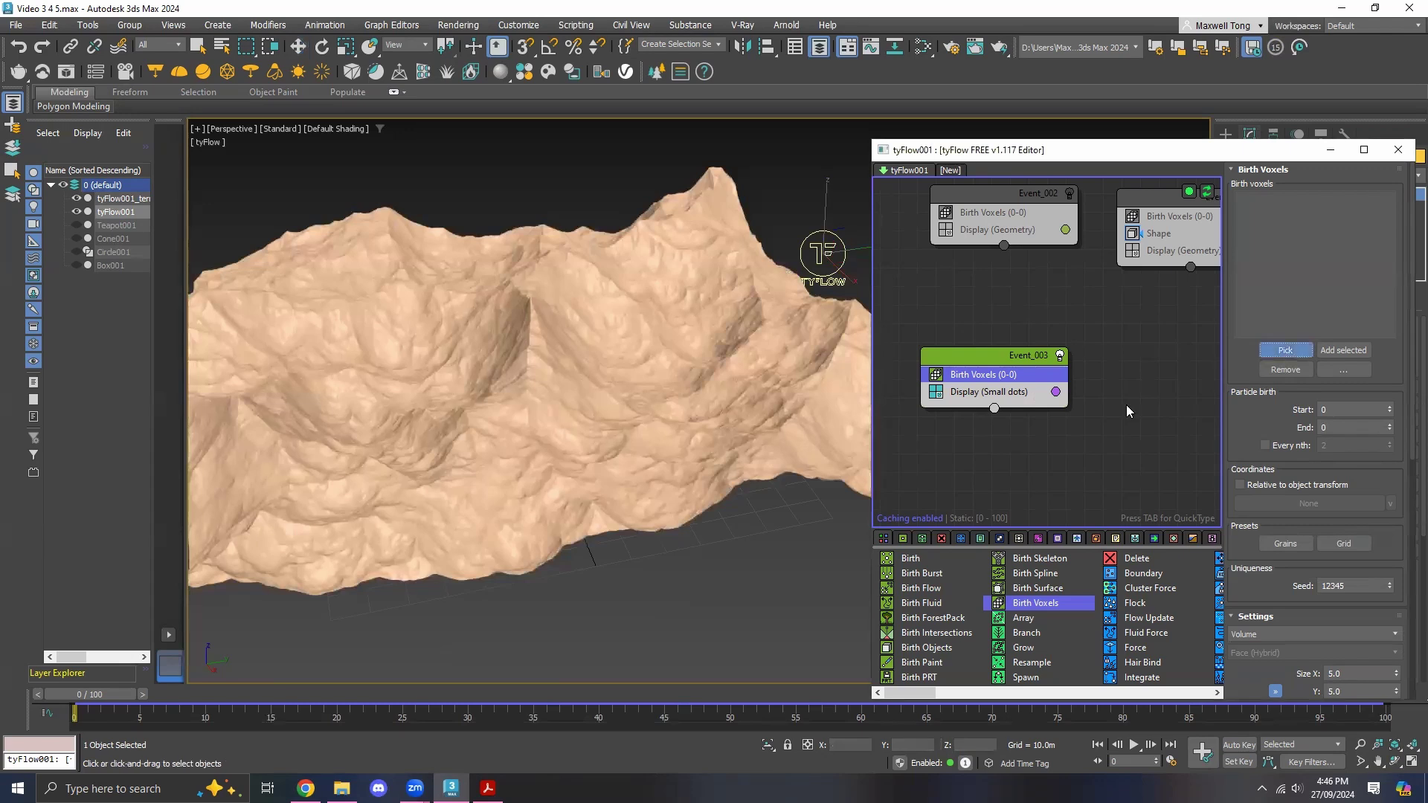
pyautogui.click(662, 438)
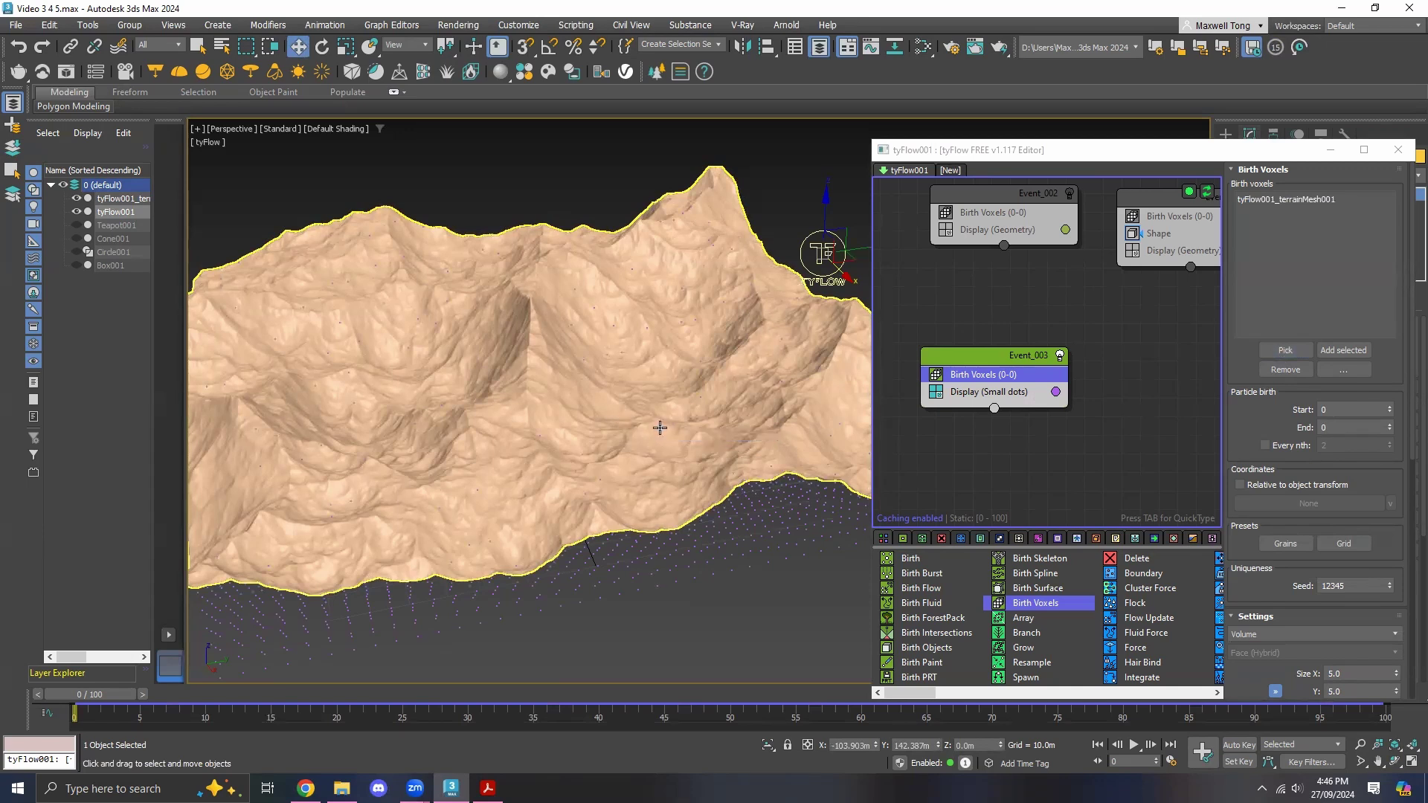
# Set the display mode of the Display operator in Event_003 to Geometry.
pyautogui.moveTo(1093, 461); pyautogui.dragTo(1036, 436, button='middle')
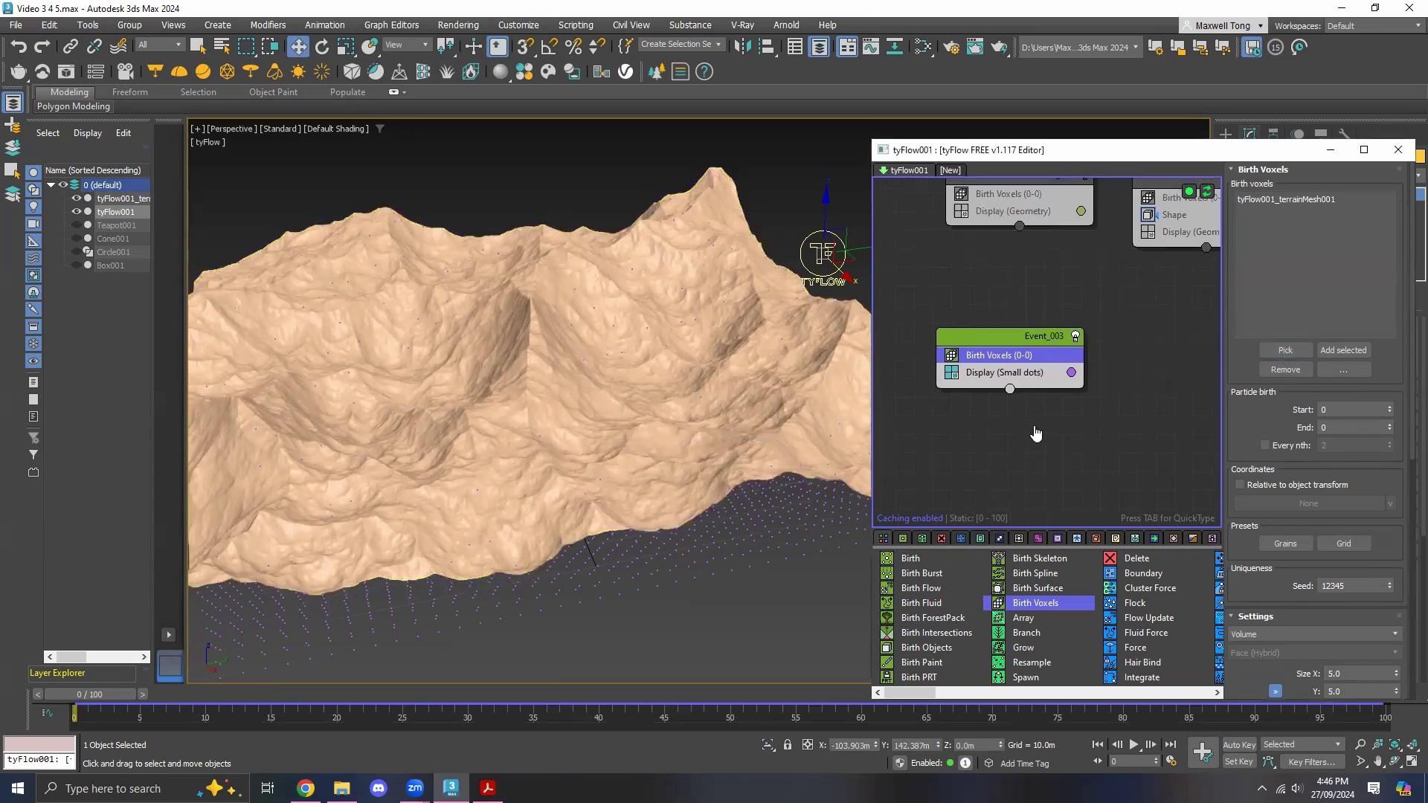
pyautogui.click(1034, 375)
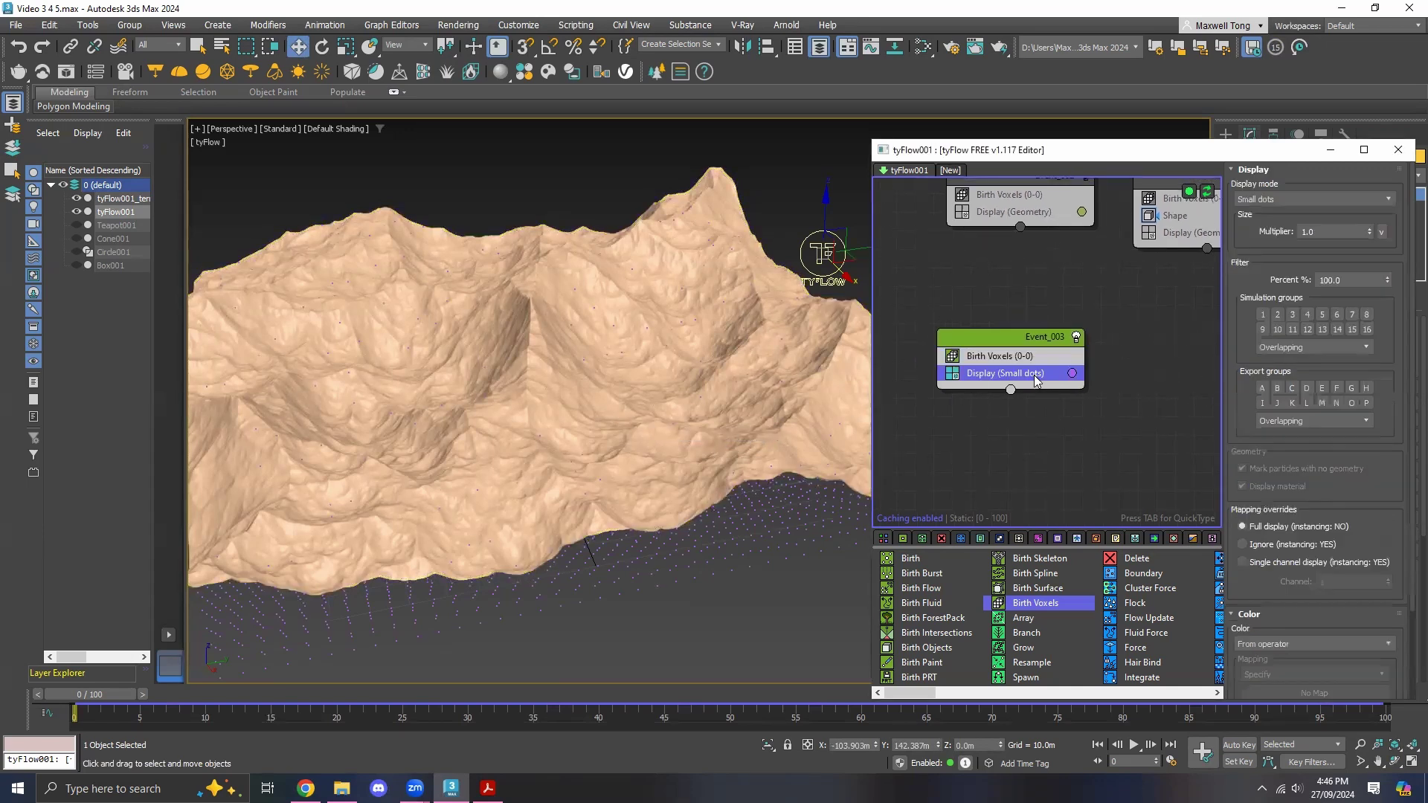
pyautogui.click(1314, 201)
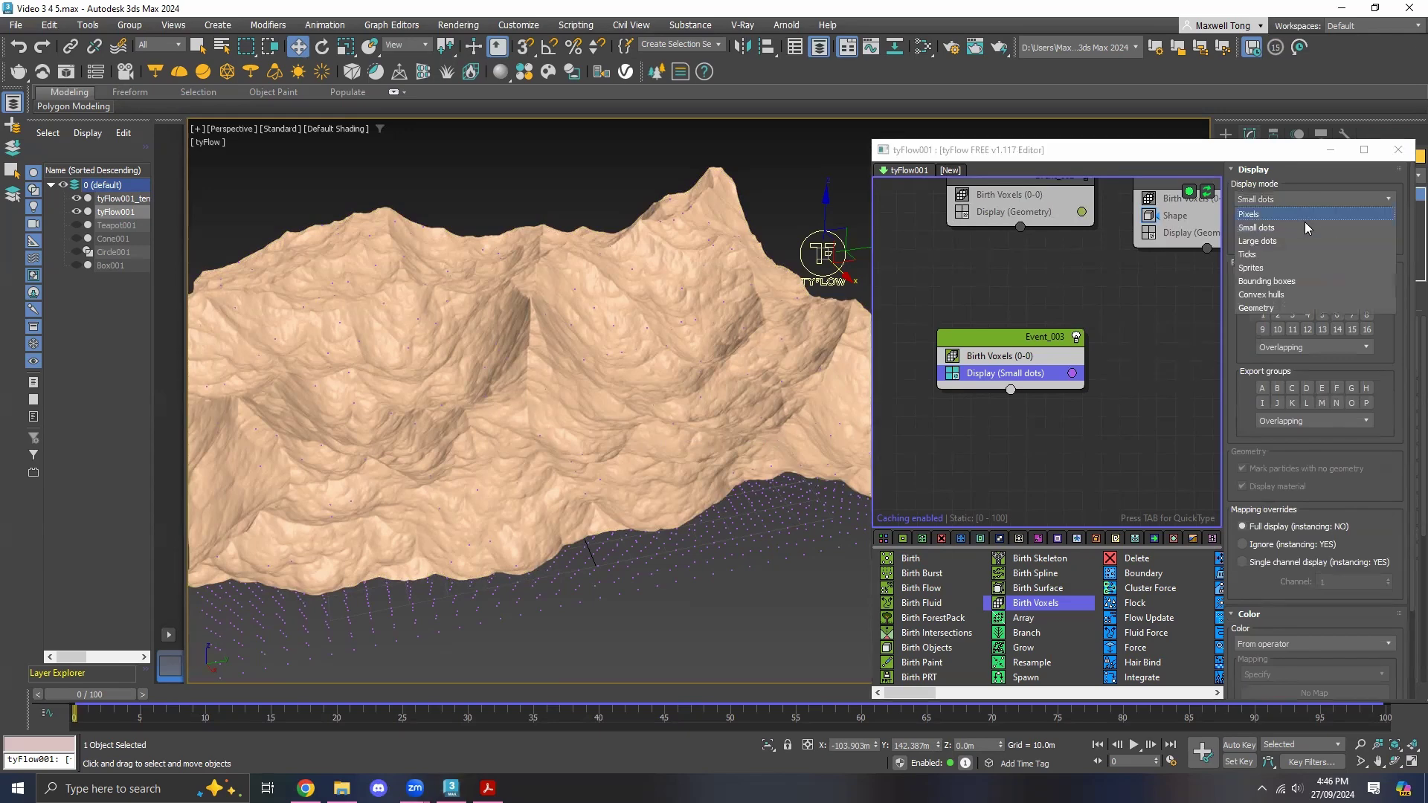
pyautogui.click(1270, 308)
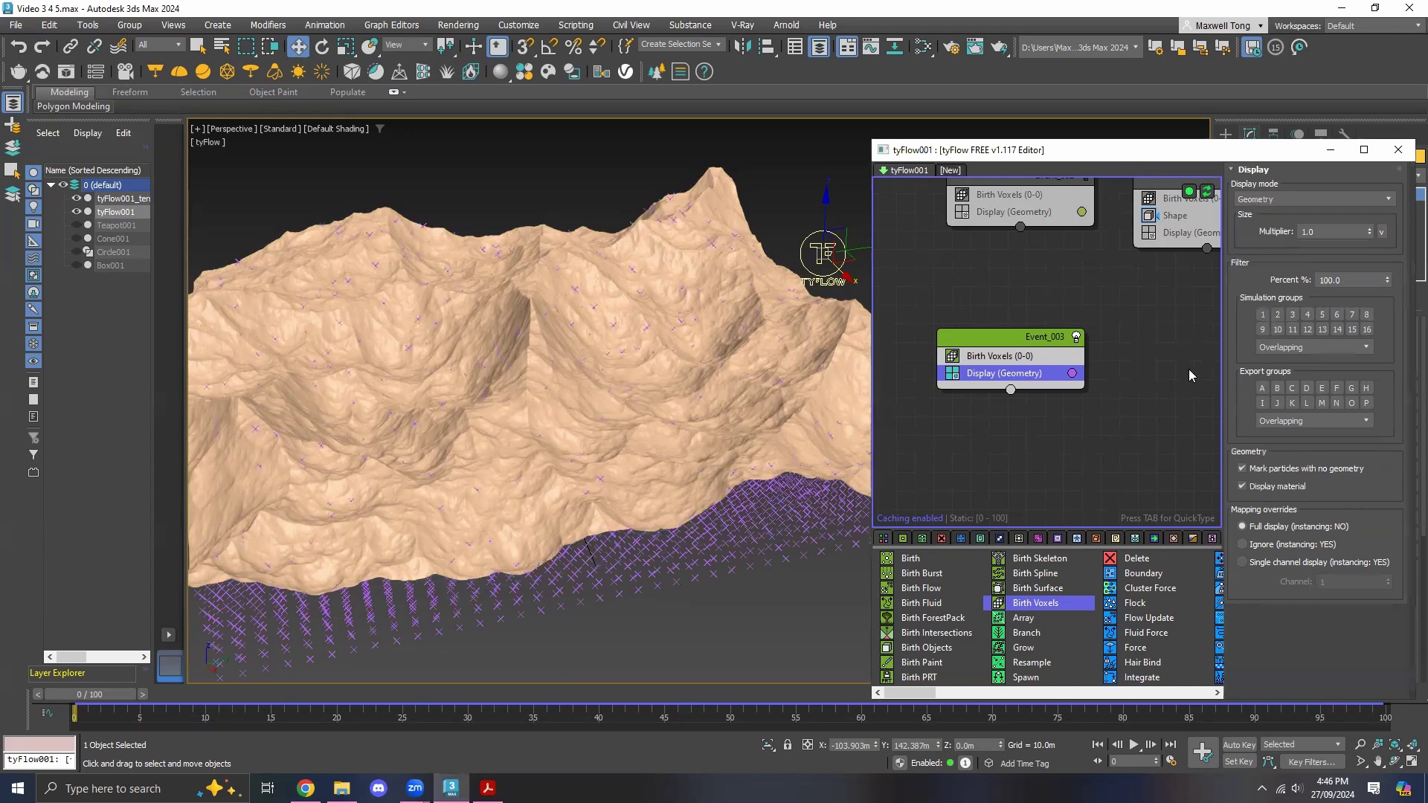
# Change Event_003's particle display color to a dark green of about red 0.055, green 0.263, blue 0.014.
pyautogui.click(1072, 376)
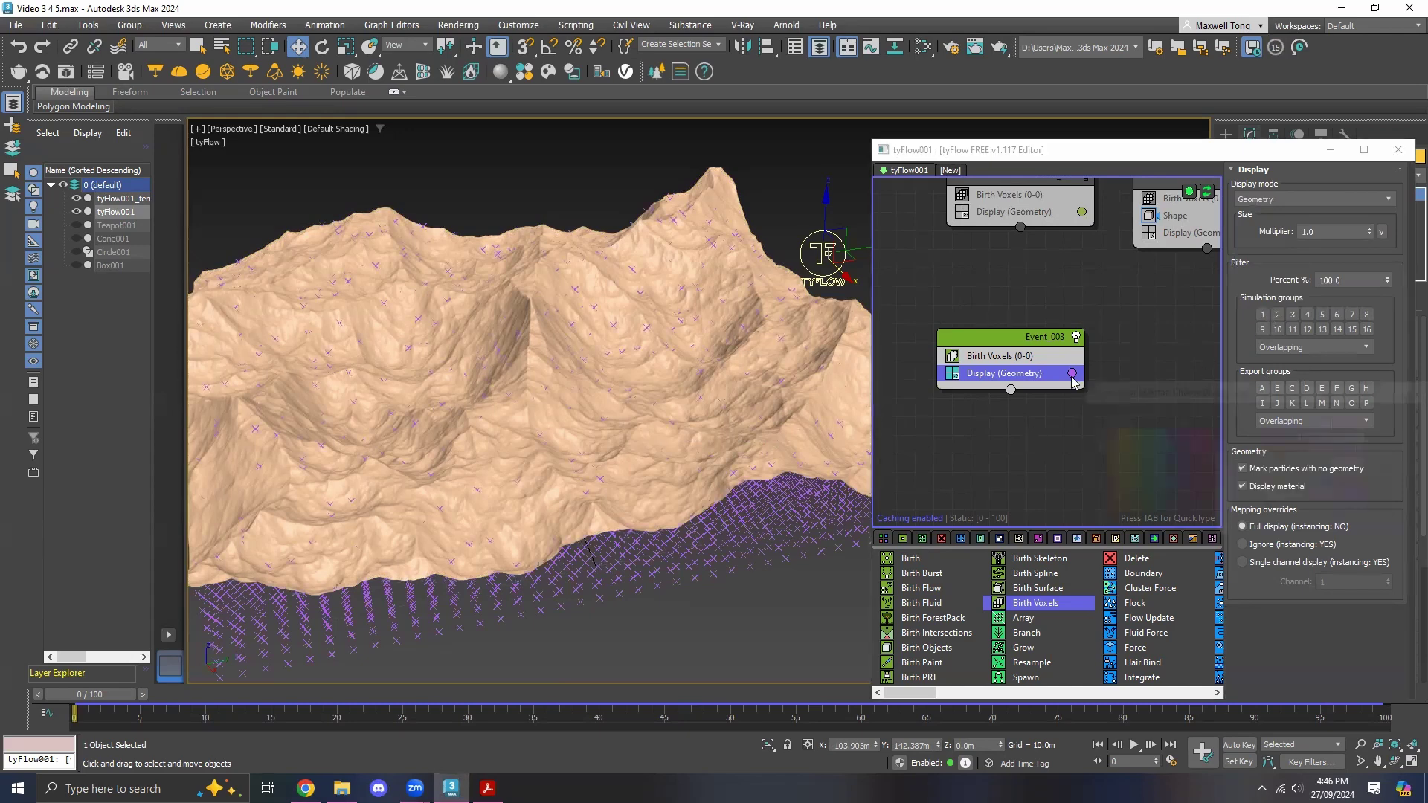
pyautogui.moveTo(1142, 444); pyautogui.dragTo(1132, 471)
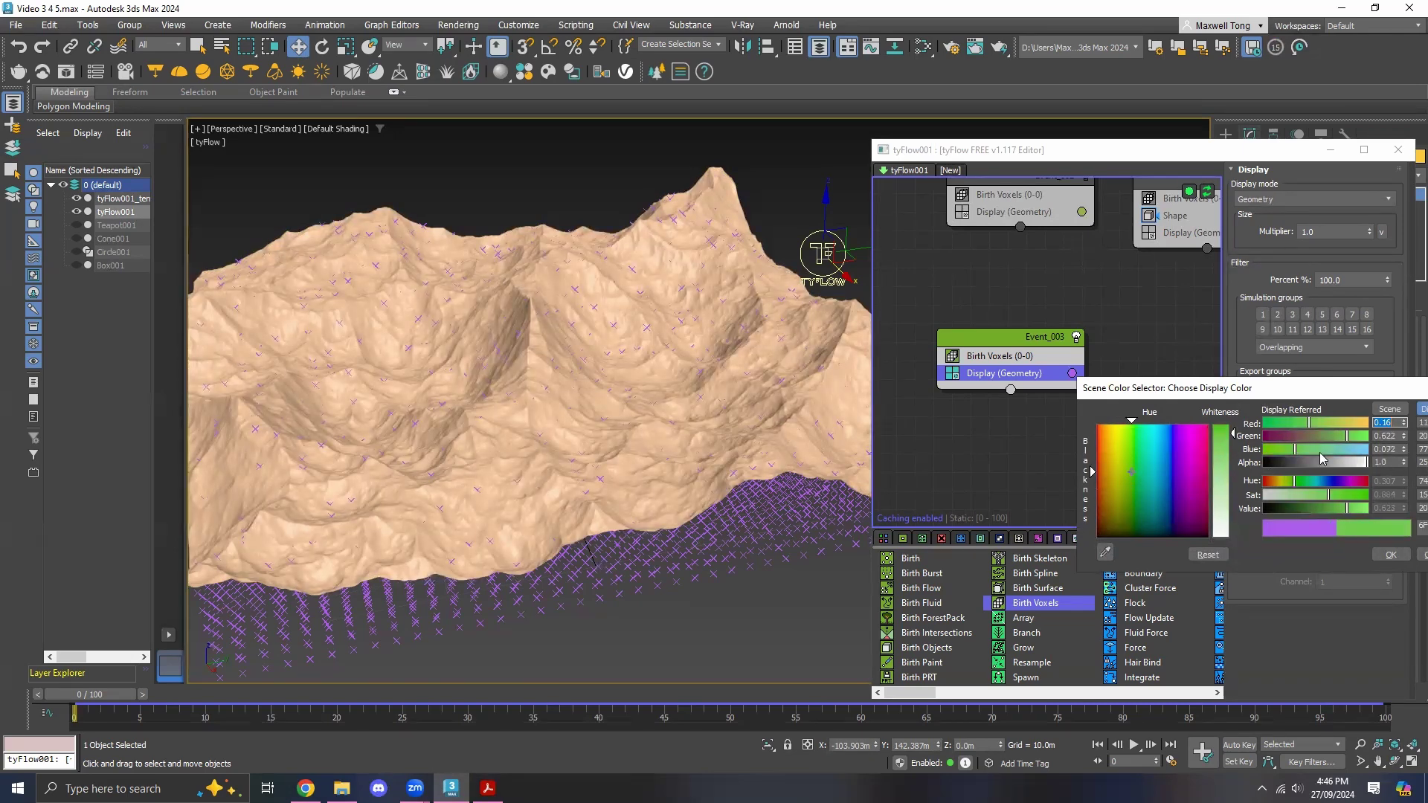
pyautogui.moveTo(1346, 509); pyautogui.dragTo(1321, 510)
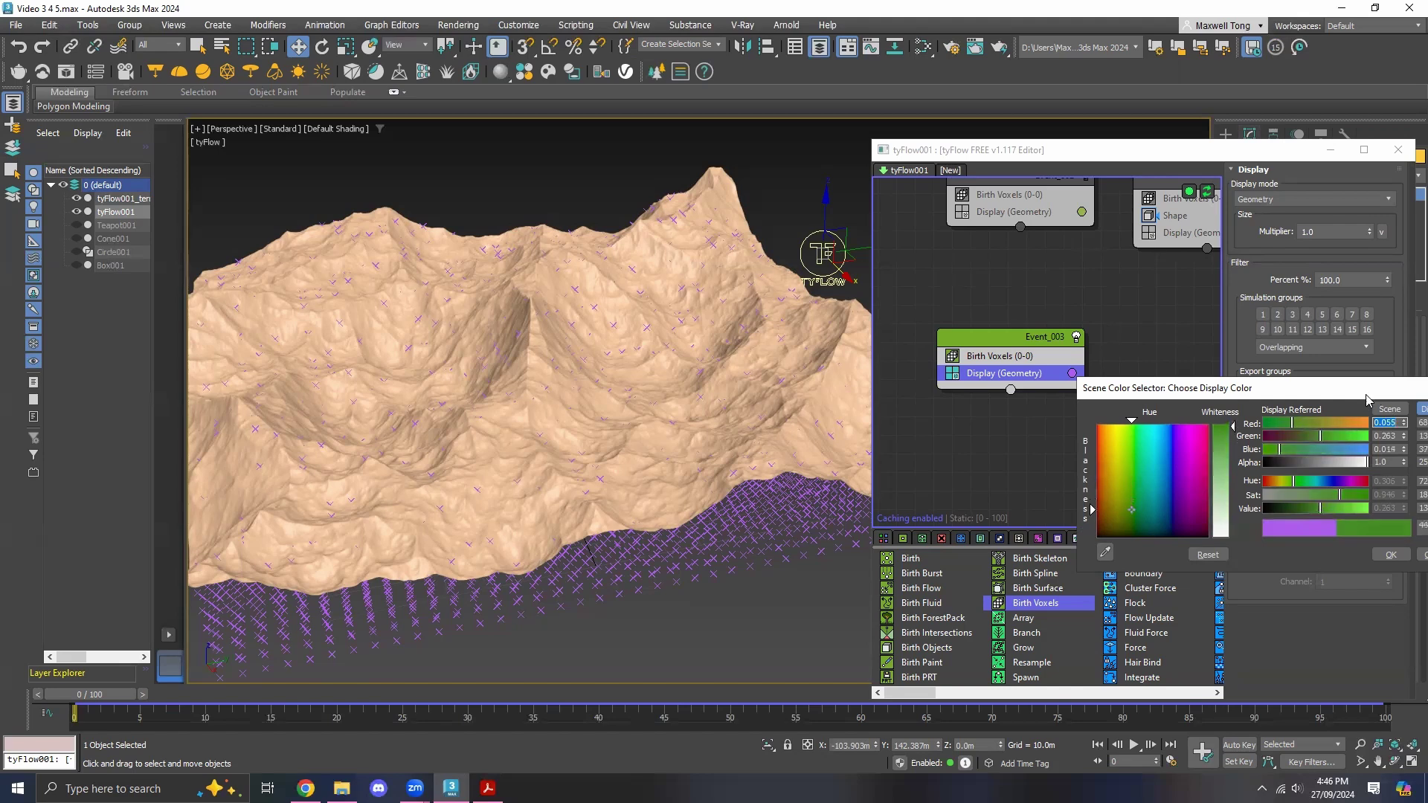
pyautogui.moveTo(1369, 395); pyautogui.dragTo(1304, 394)
pyautogui.click(1326, 556)
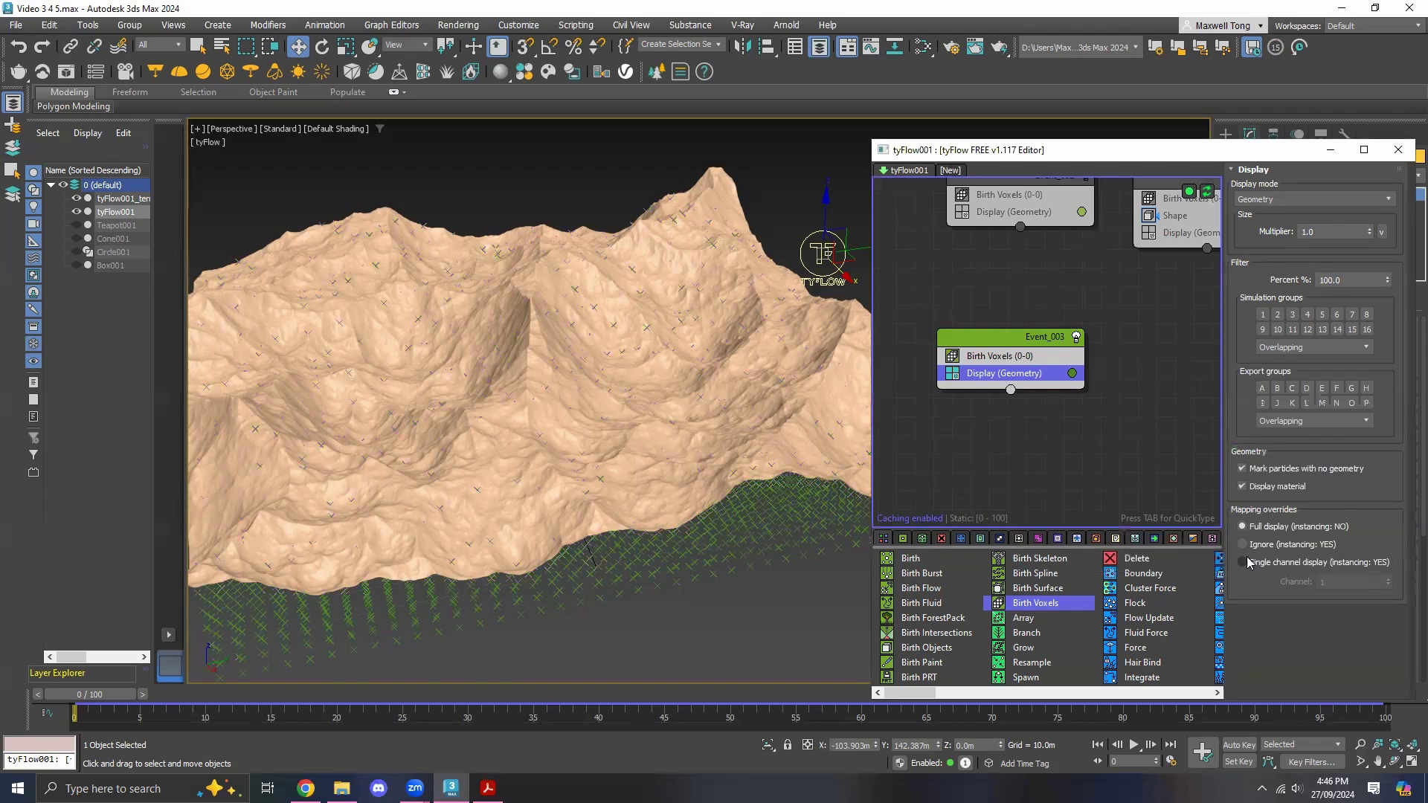
# Add a Shape operator to Event_003 between Birth Voxels and Display.
pyautogui.click(1040, 444)
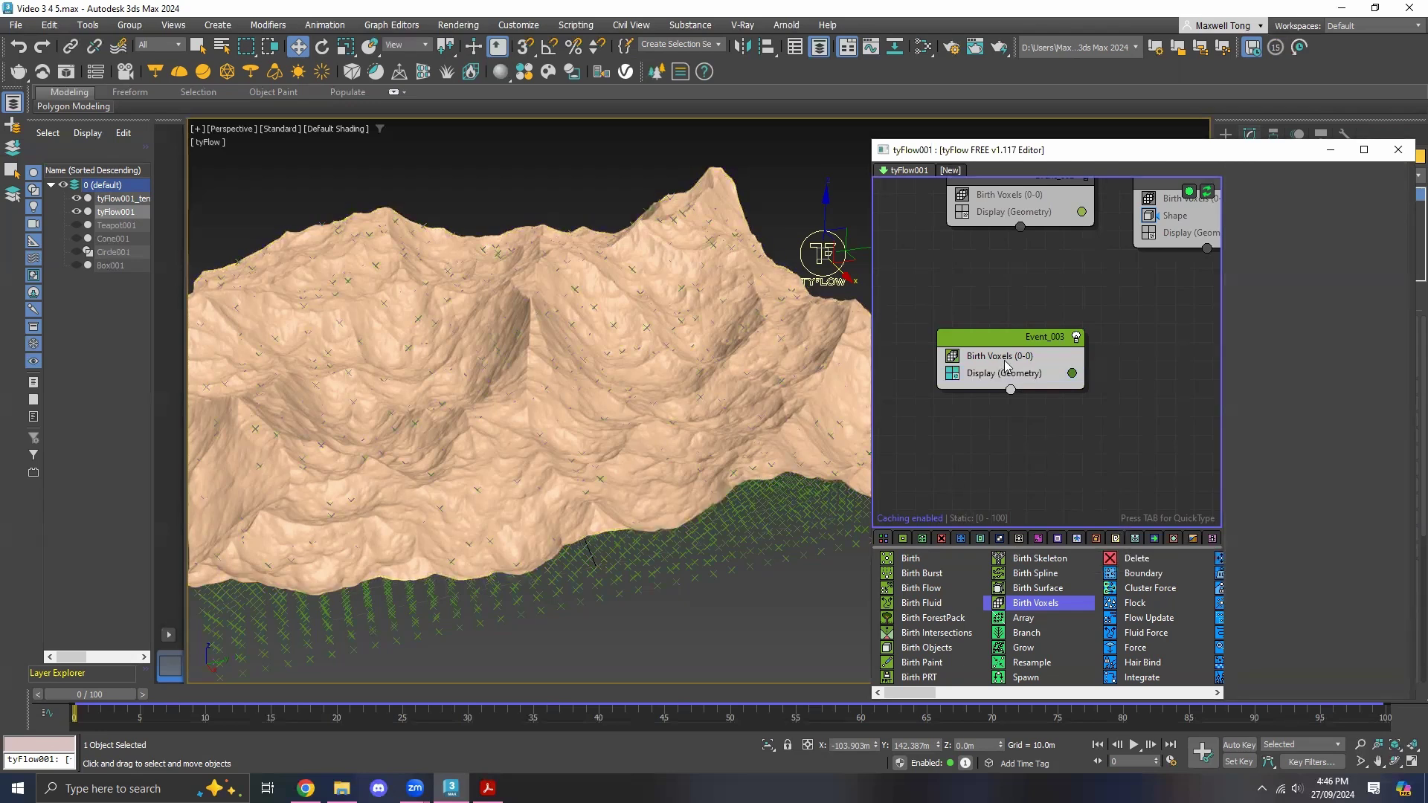
pyautogui.moveTo(937, 696); pyautogui.dragTo(1061, 705)
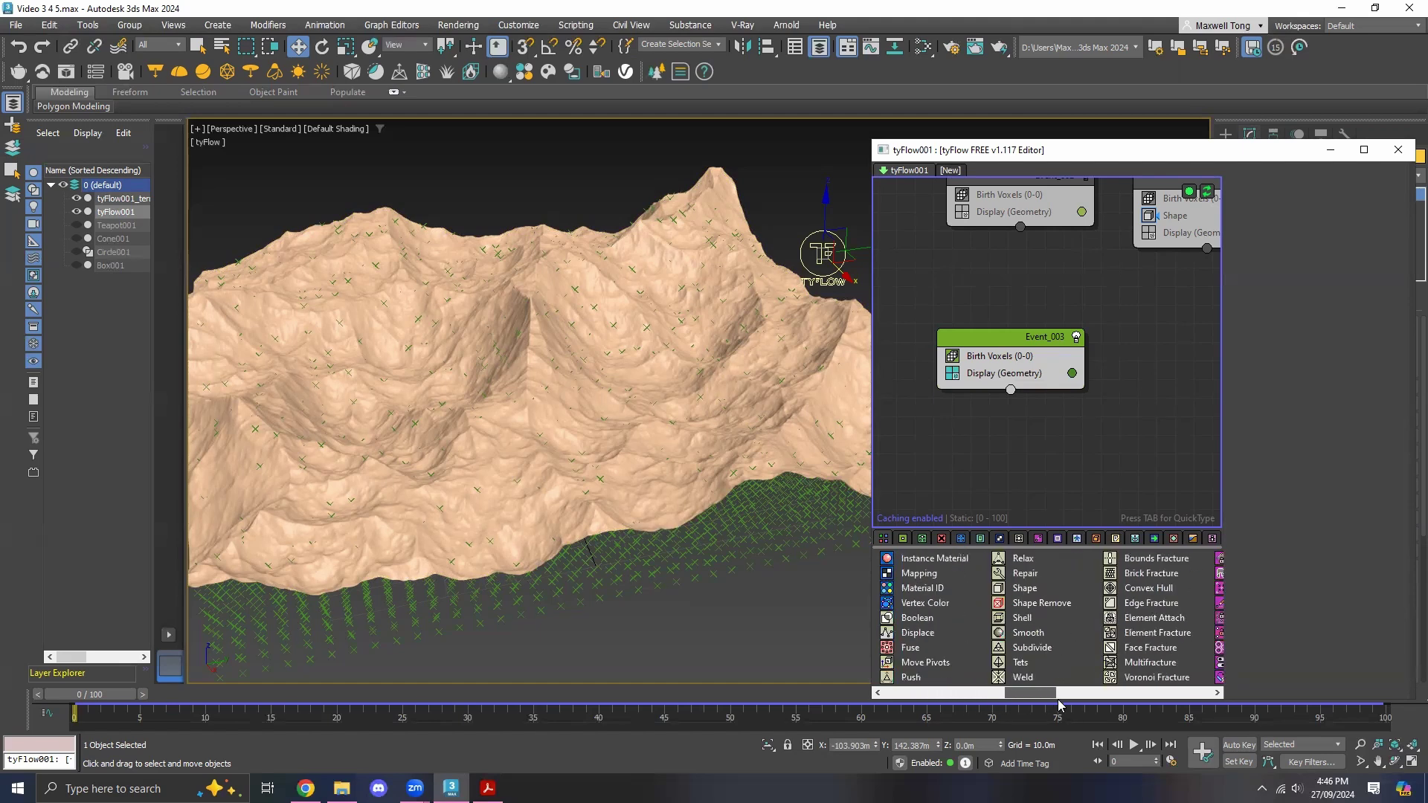
pyautogui.moveTo(1025, 590); pyautogui.dragTo(979, 365)
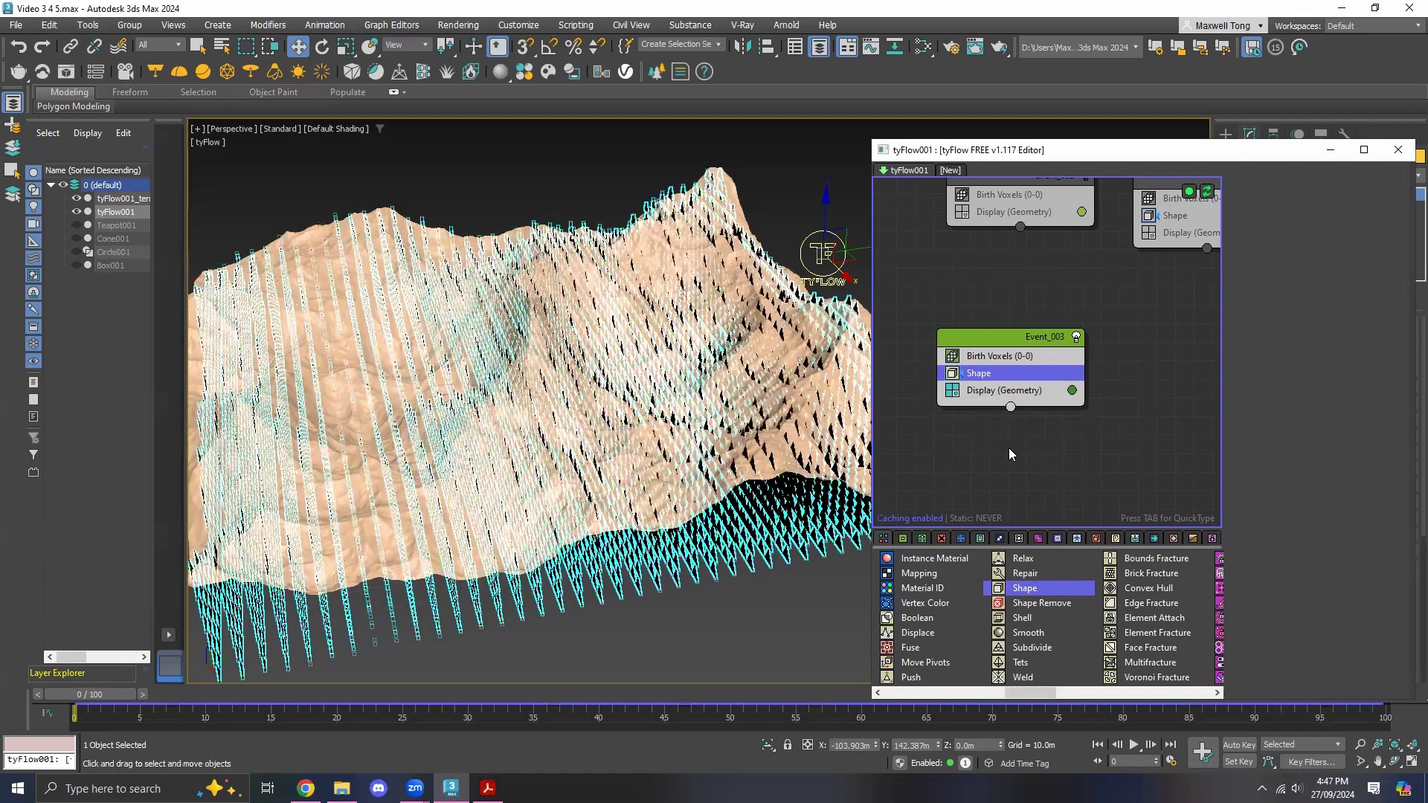
# Remove the 2D Triangle from the Shape operator's shape list and add a new shape entry.
pyautogui.click(1031, 439)
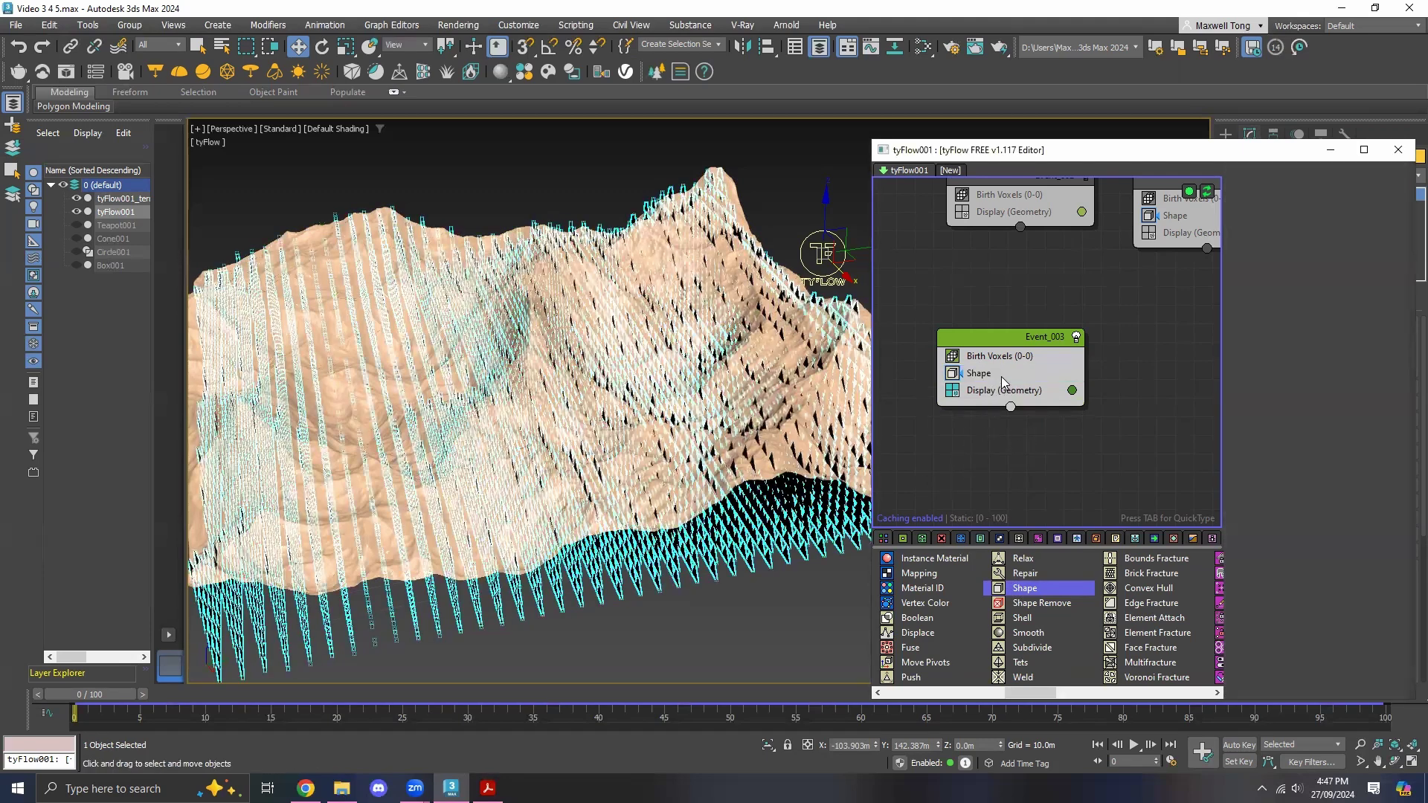
pyautogui.click(1001, 375)
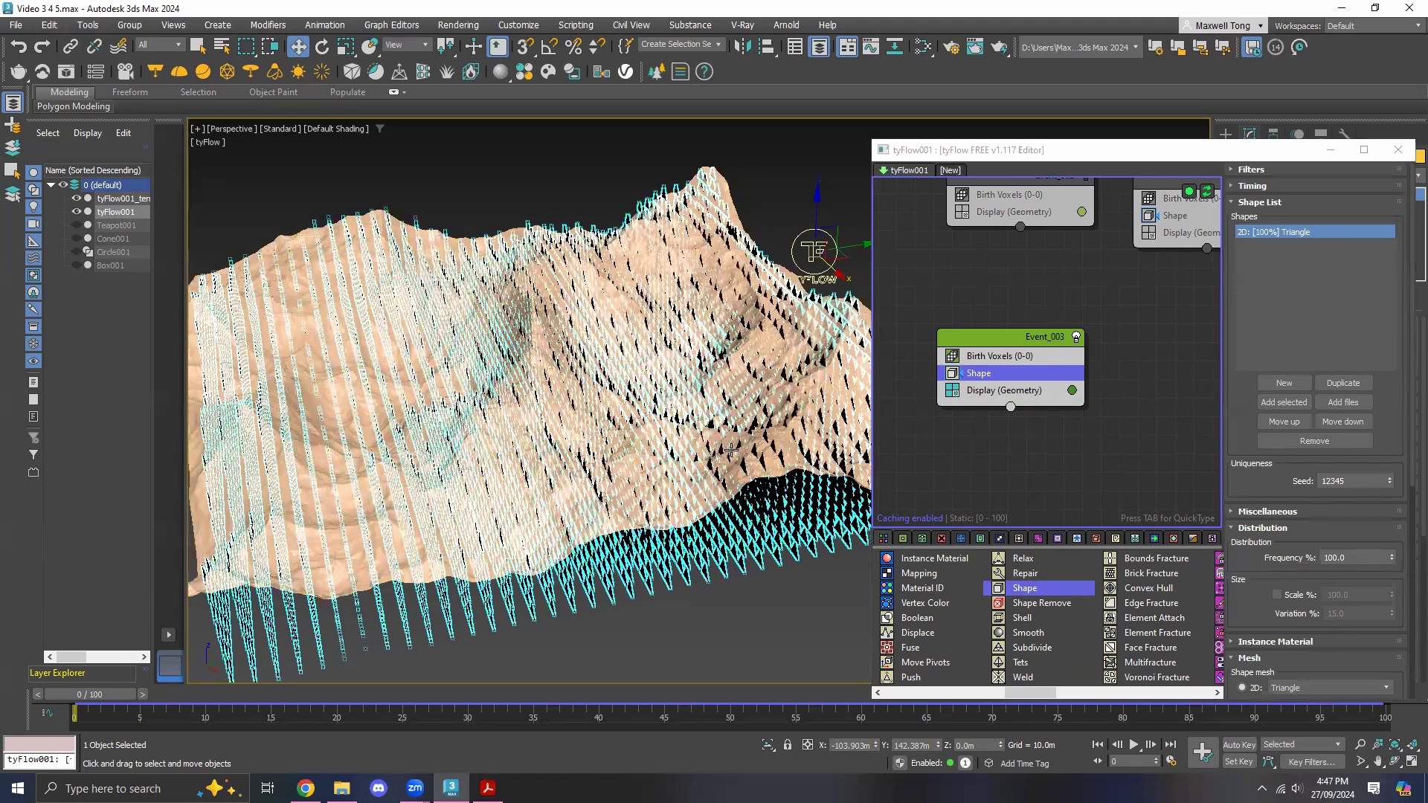
pyautogui.keyDown('alt'); pyautogui.moveTo(731, 450); pyautogui.dragTo(789, 460, button='middle'); pyautogui.keyUp('alt')
pyautogui.click(1330, 440)
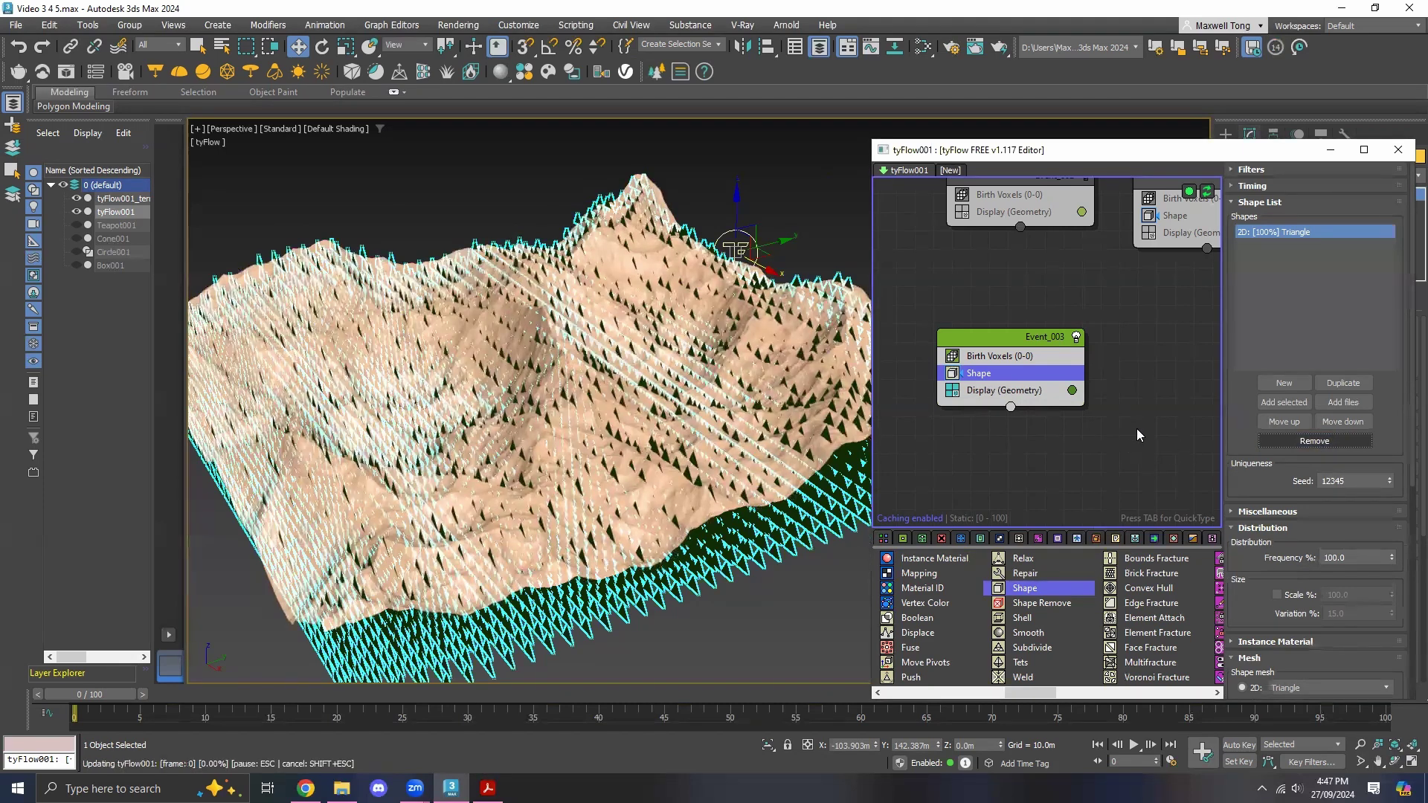
pyautogui.click(1278, 386)
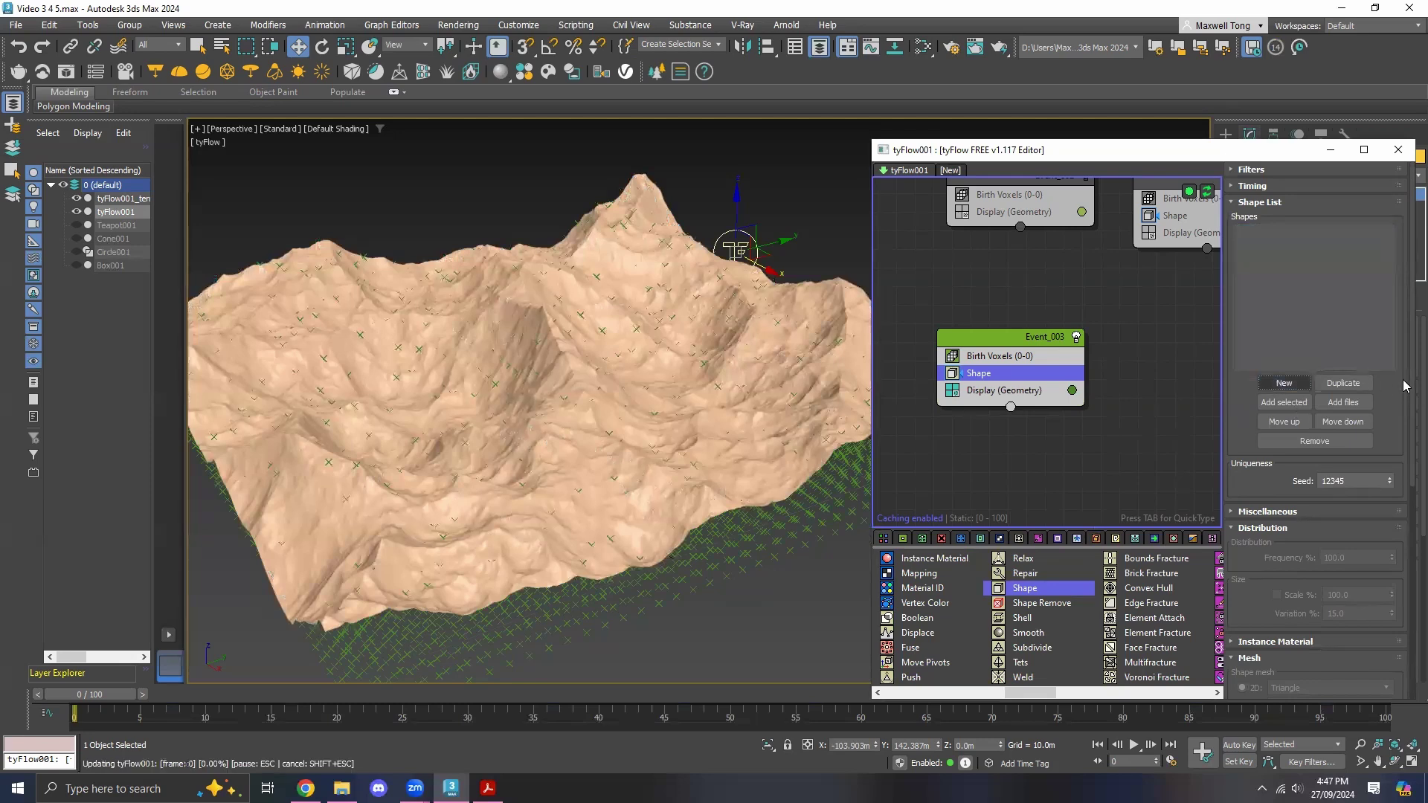
# Set the new shape entry's mesh in Event_003's Shape operator to the 3D Cube.
pyautogui.moveTo(1406, 387); pyautogui.dragTo(1402, 552)
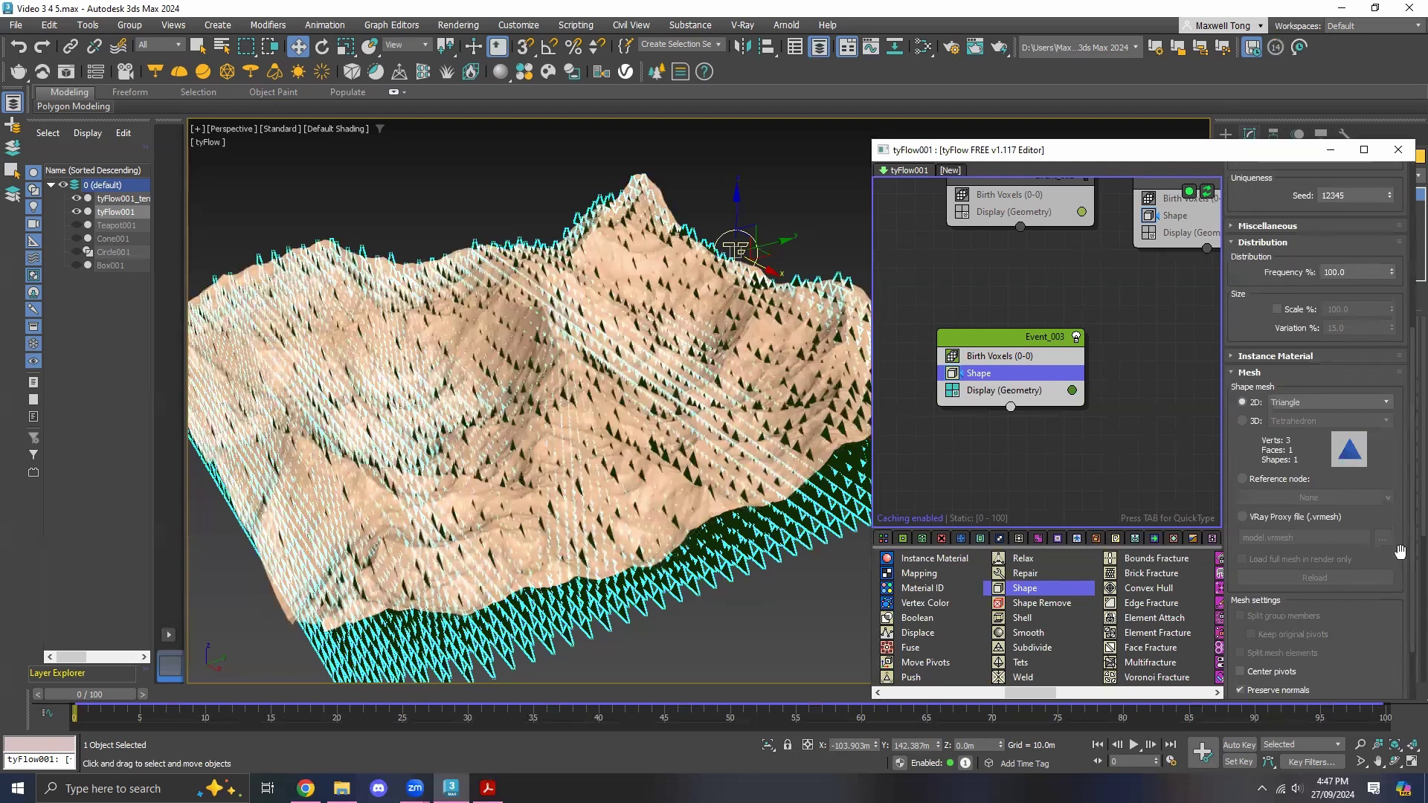
pyautogui.click(1248, 422)
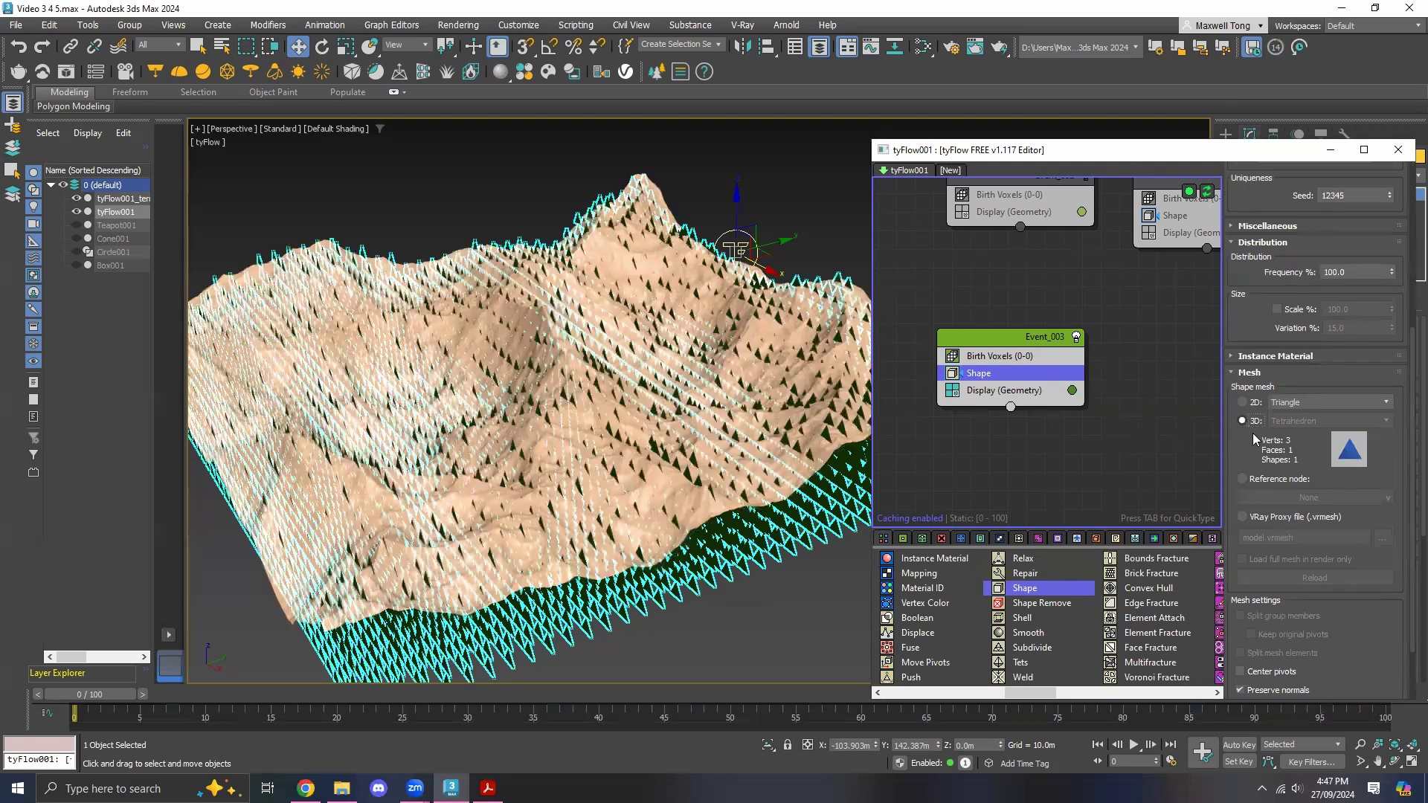
pyautogui.click(1308, 421)
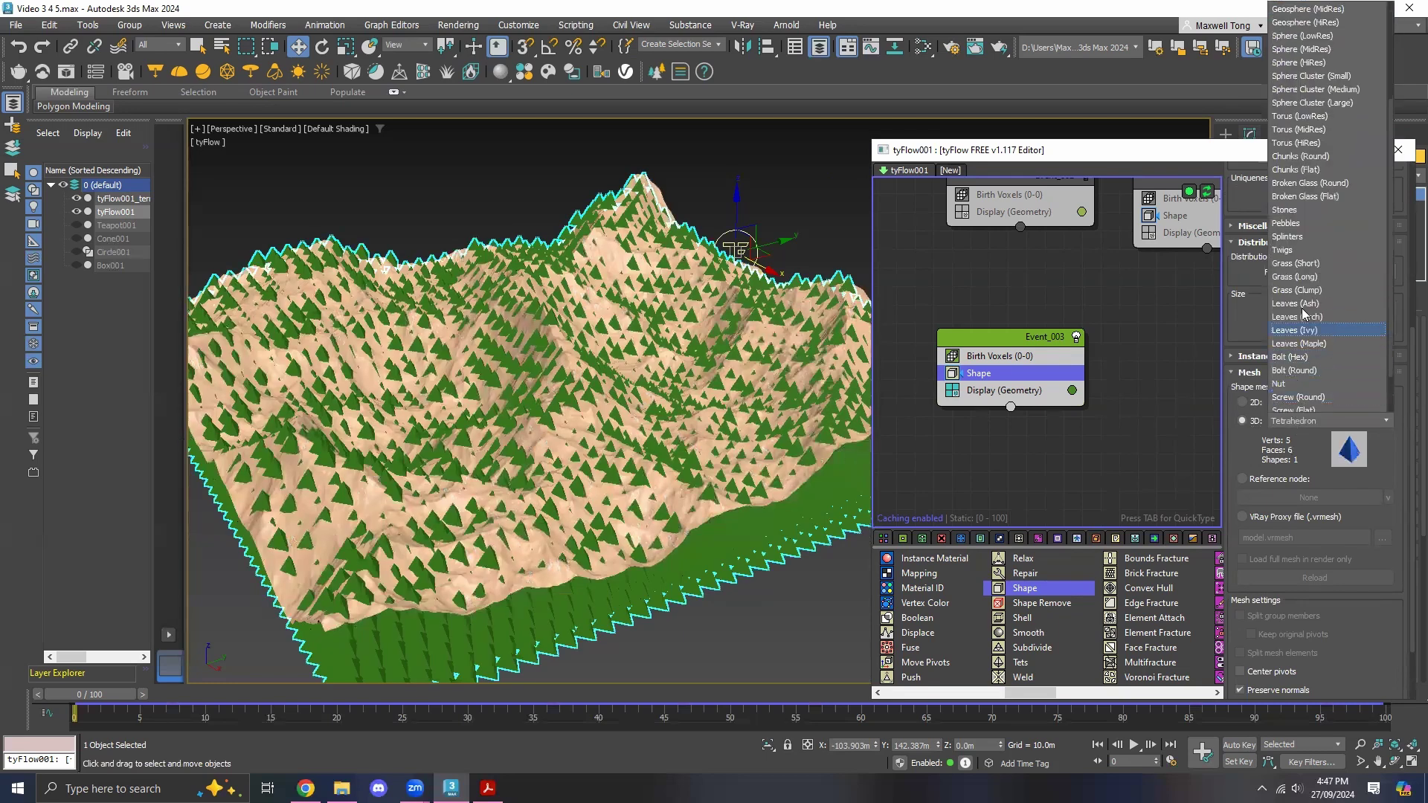
pyautogui.scroll(2, 1315, 122)
pyautogui.scroll(2, 1313, 104)
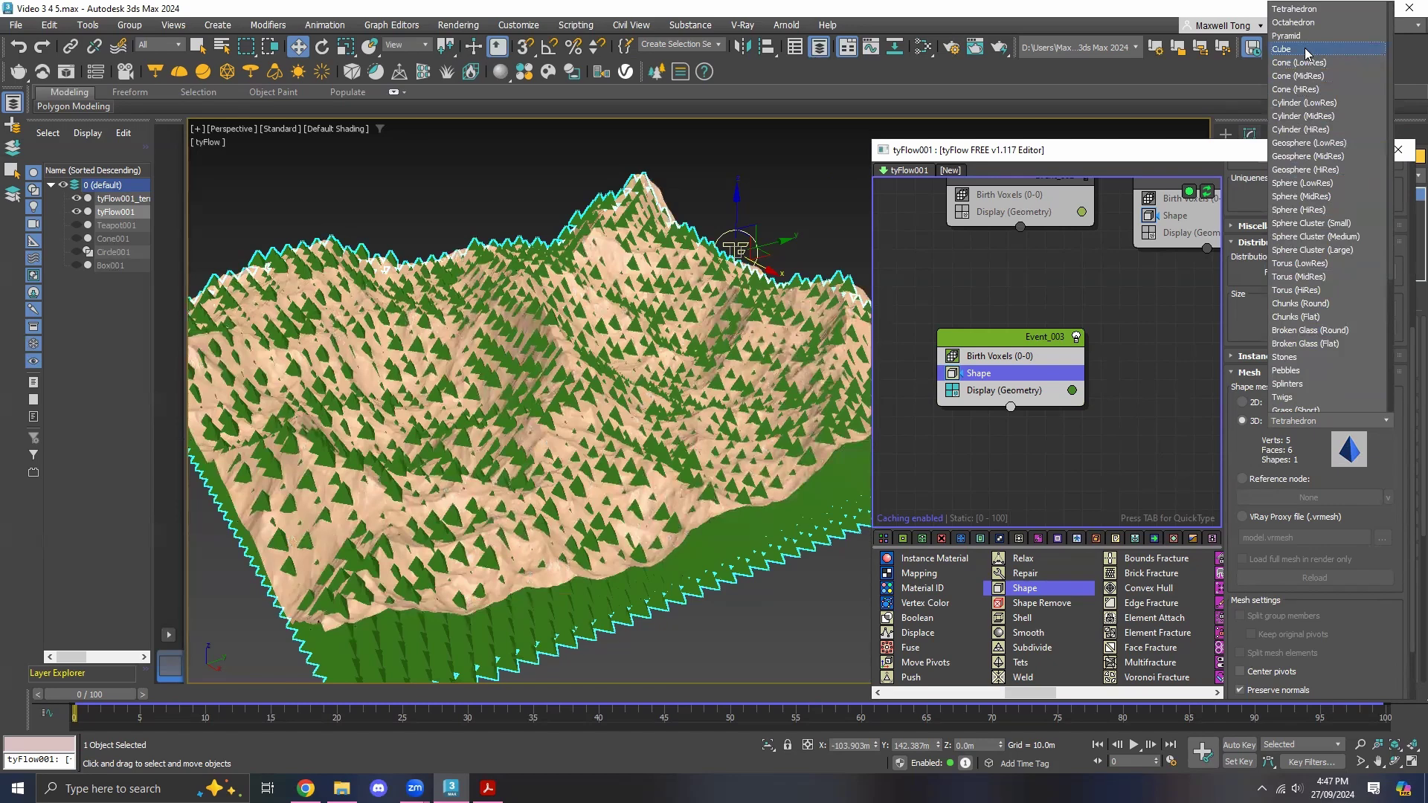
pyautogui.click(1306, 50)
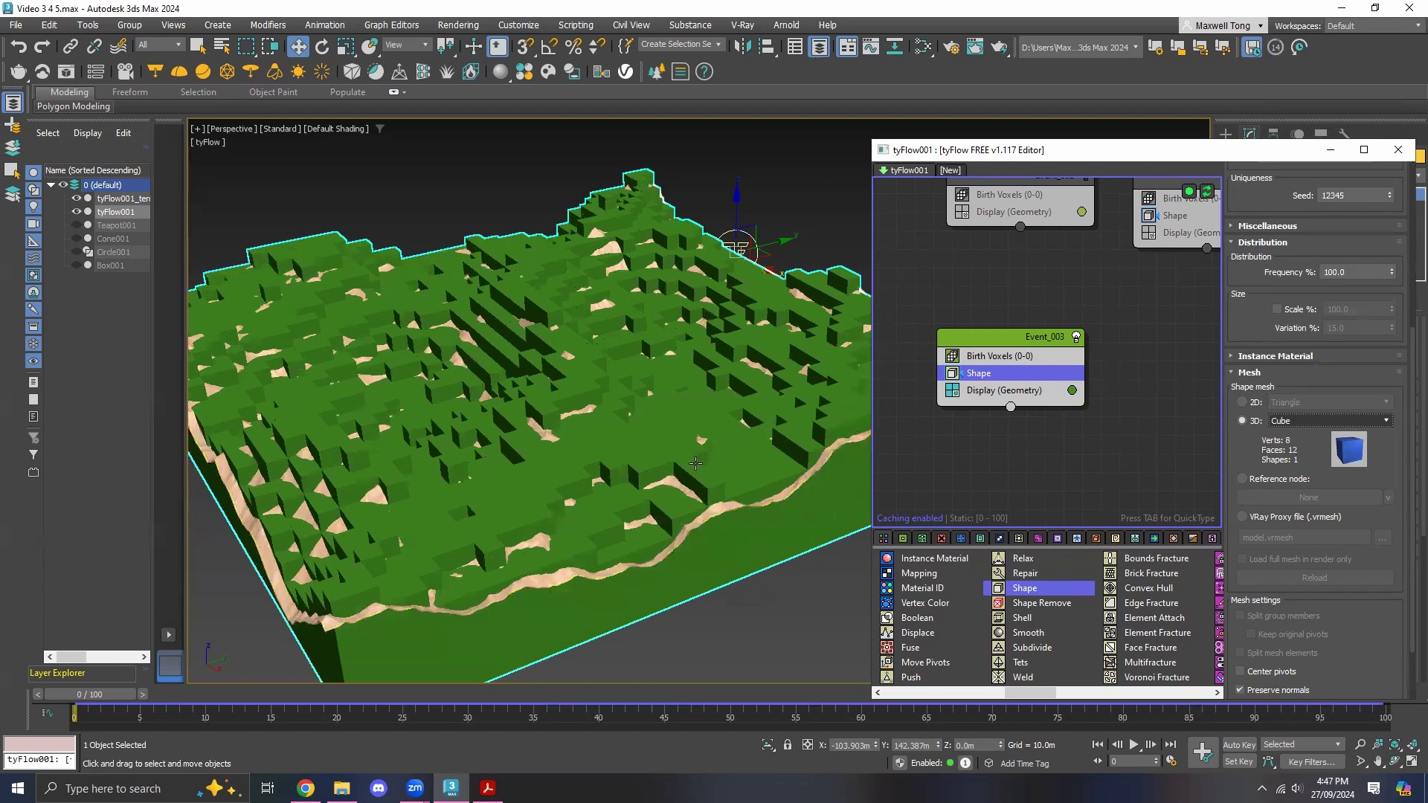
# Hide the tyFlow001 terrain mesh in the scene and inspect the green cube voxels on their own.
pyautogui.scroll(-3, 745, 436)
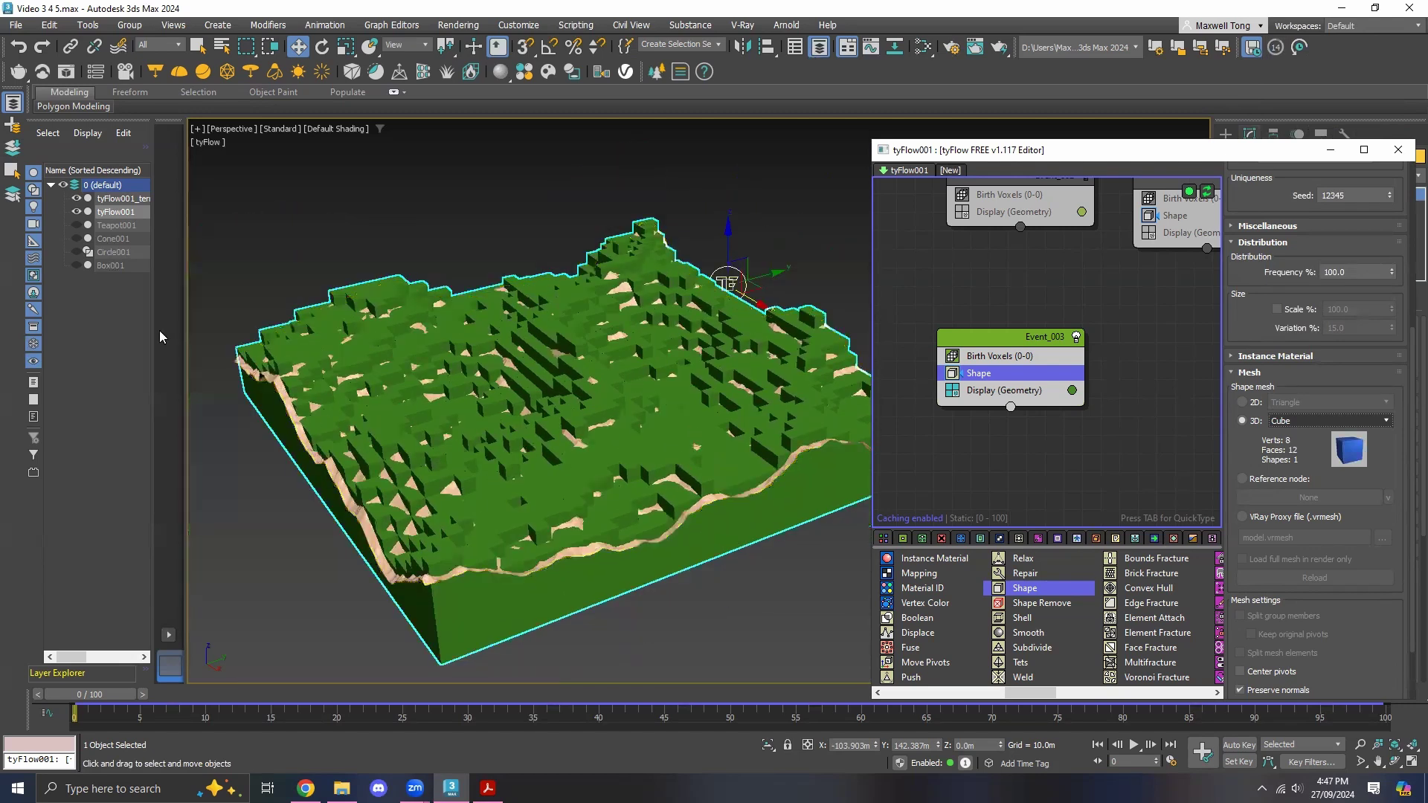
pyautogui.click(78, 200)
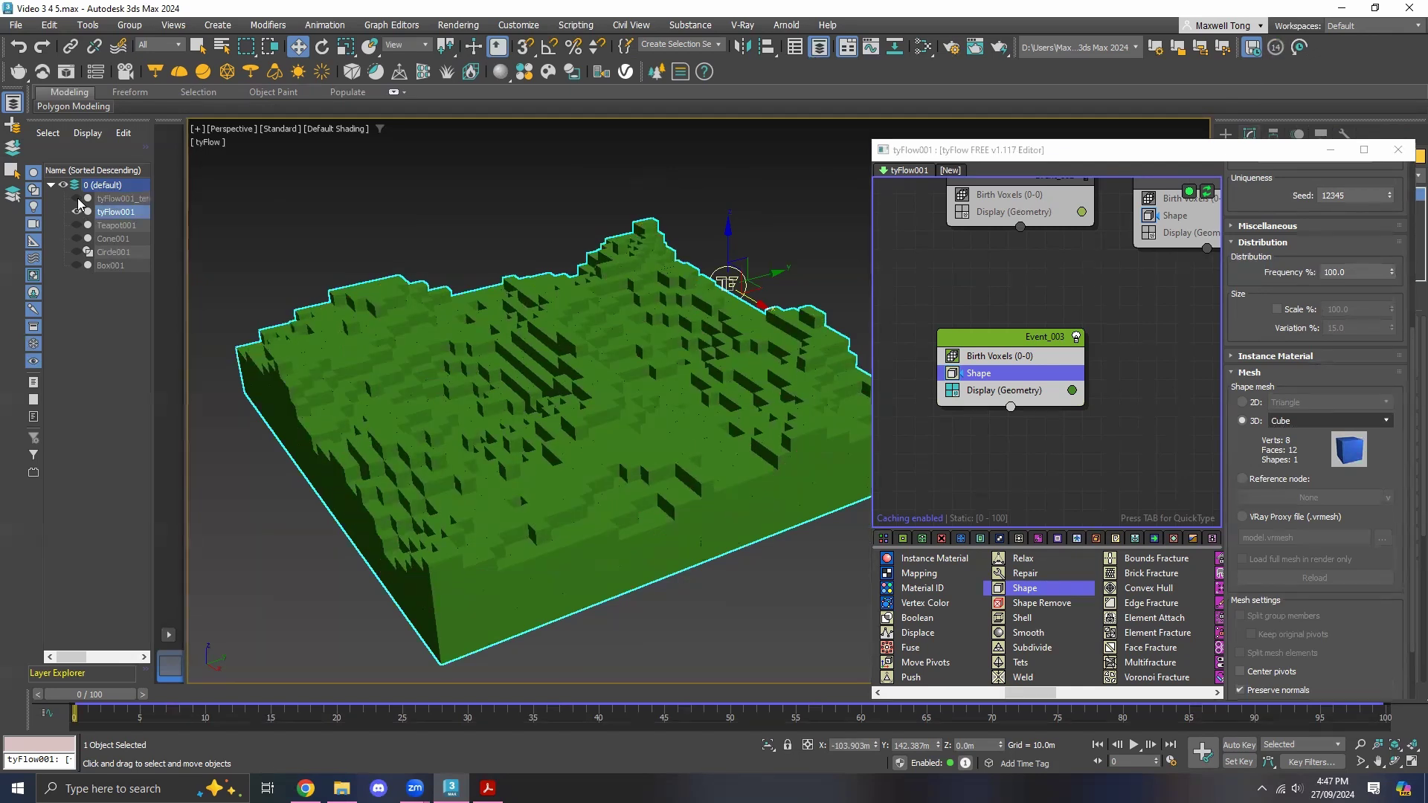
pyautogui.moveTo(654, 441)
pyautogui.keyDown('alt'); pyautogui.mouseDown(button='middle')
pyautogui.moveTo(734, 423)
pyautogui.moveTo(627, 484)
pyautogui.moveTo(598, 393)
pyautogui.moveTo(723, 503)
pyautogui.moveTo(678, 458)
pyautogui.moveTo(719, 437)
pyautogui.moveTo(571, 433)
pyautogui.moveTo(703, 452)
pyautogui.moveTo(704, 524)
pyautogui.moveTo(673, 497)
pyautogui.moveTo(682, 439)
pyautogui.moveTo(639, 430)
pyautogui.mouseUp(button='middle'); pyautogui.keyUp('alt')
pyautogui.scroll(6, 637, 428)
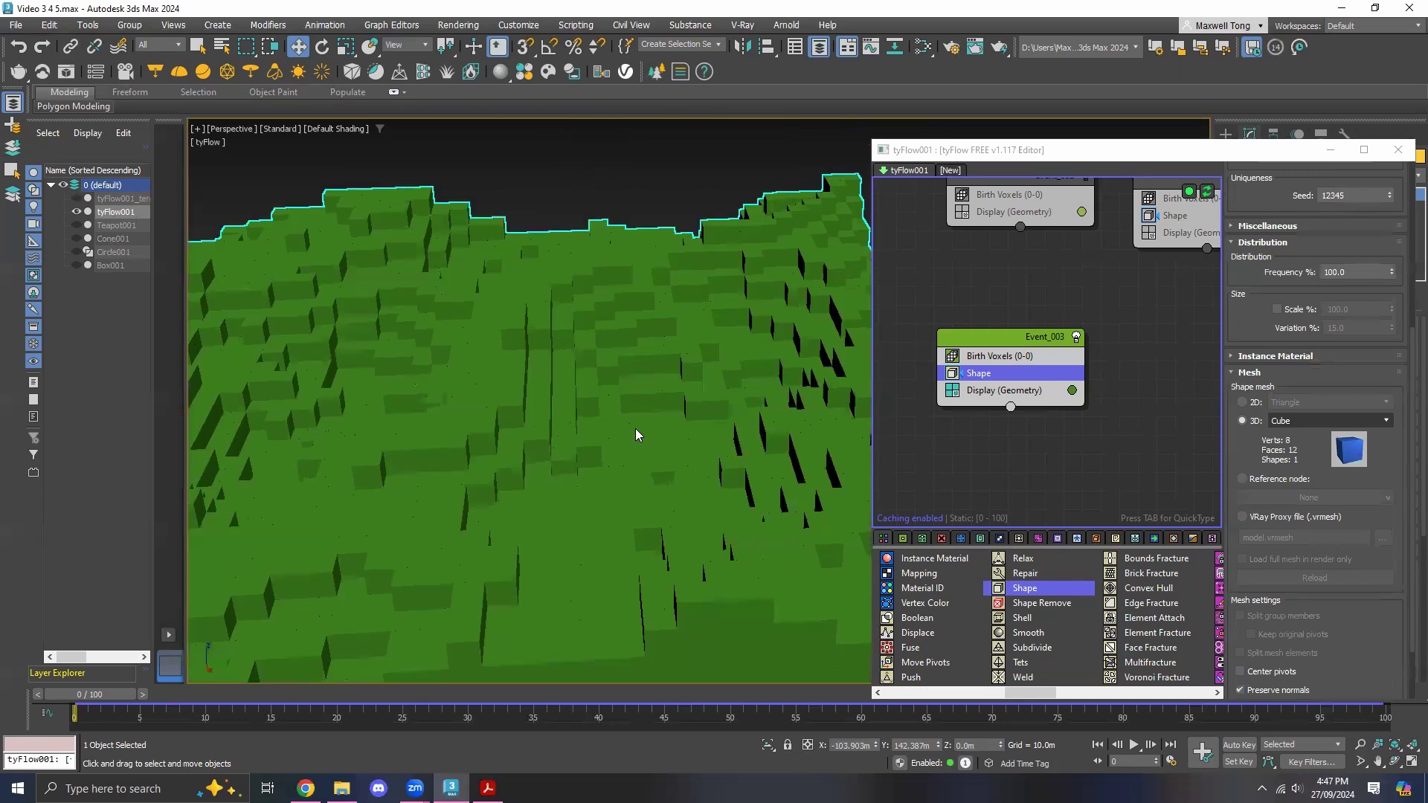
pyautogui.scroll(-10, 677, 415)
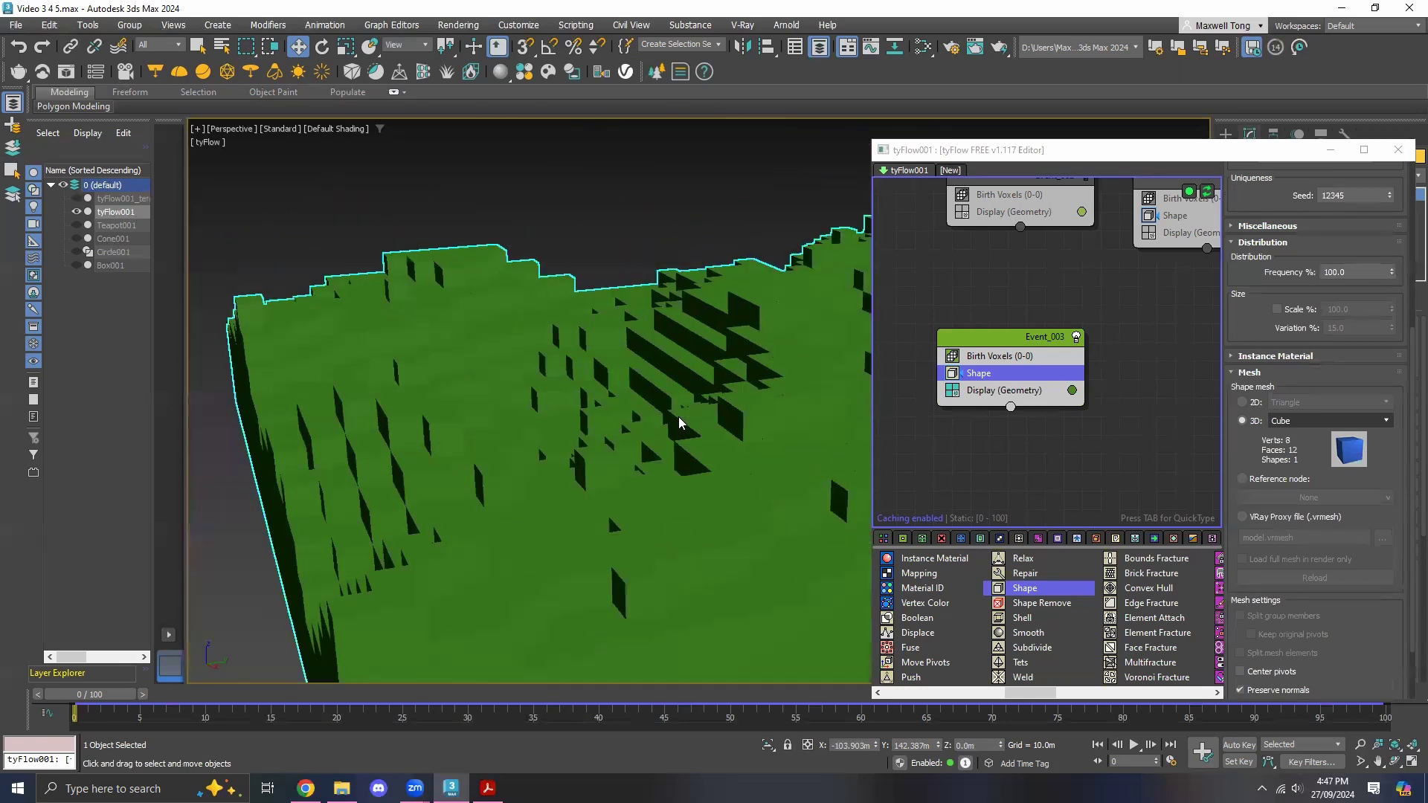
pyautogui.keyDown('alt'); pyautogui.moveTo(627, 430); pyautogui.dragTo(547, 476, button='middle'); pyautogui.keyUp('alt')
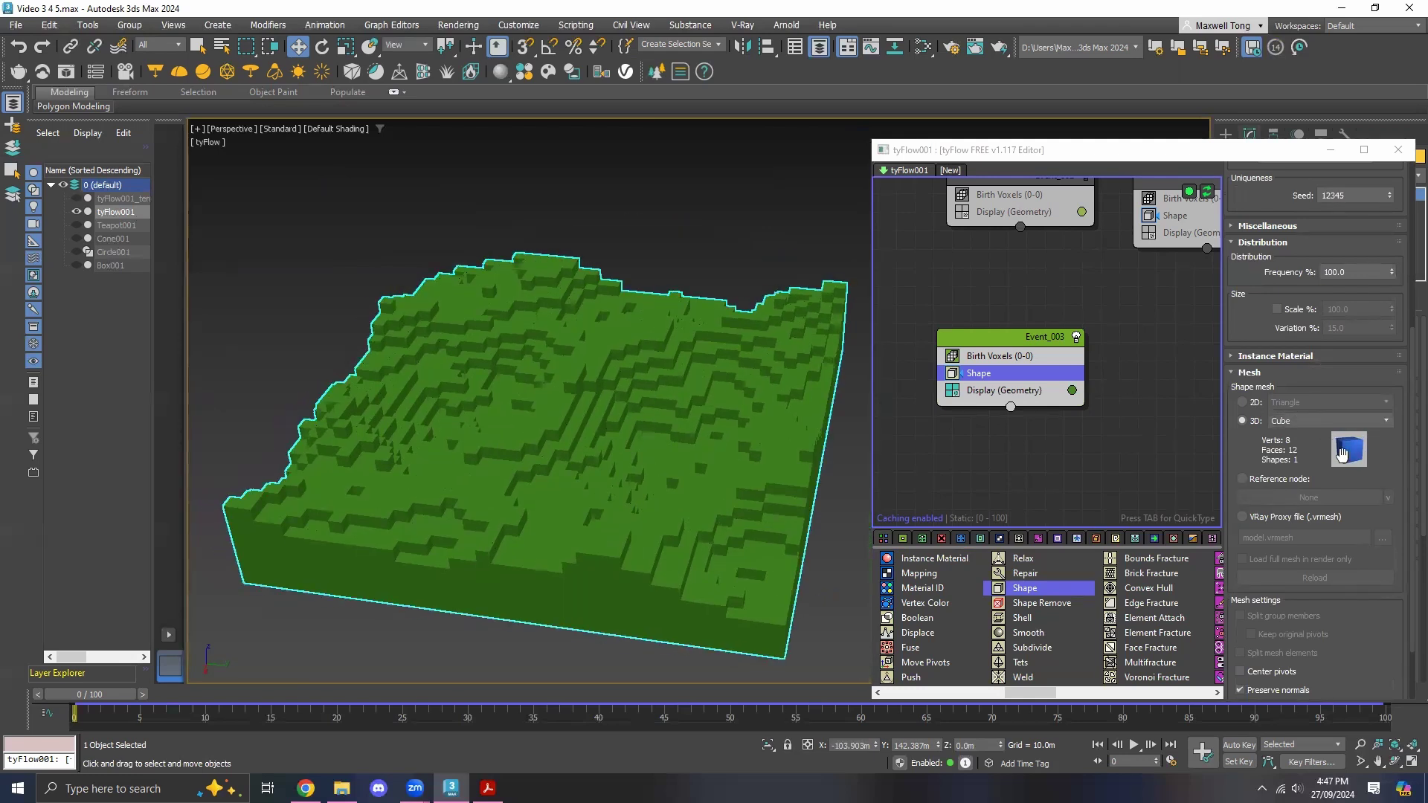
# Set the voxel size of Event_003's Birth Voxels operator to 0.888 in X, Y and Z.
pyautogui.scroll(3, 1408, 372)
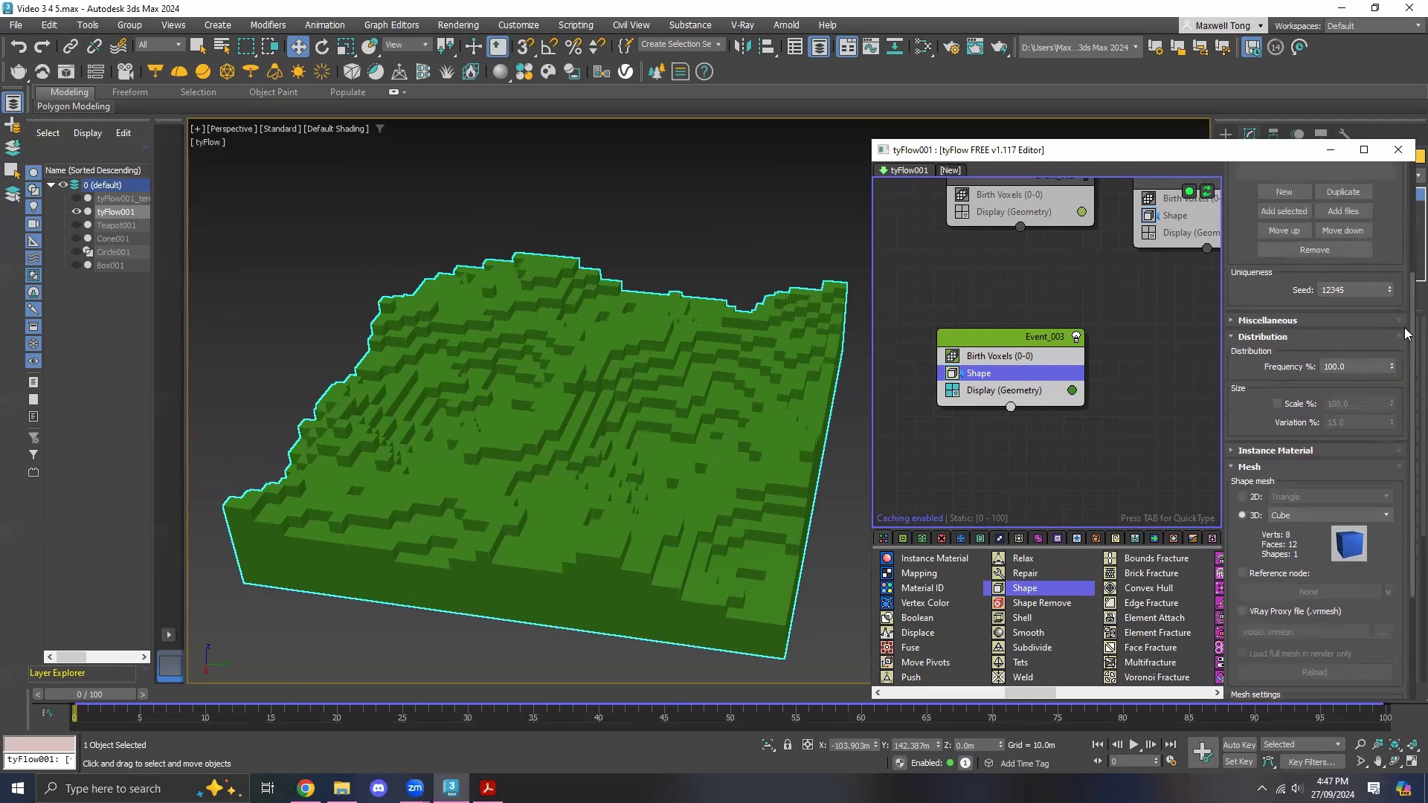
pyautogui.scroll(-4, 1409, 365)
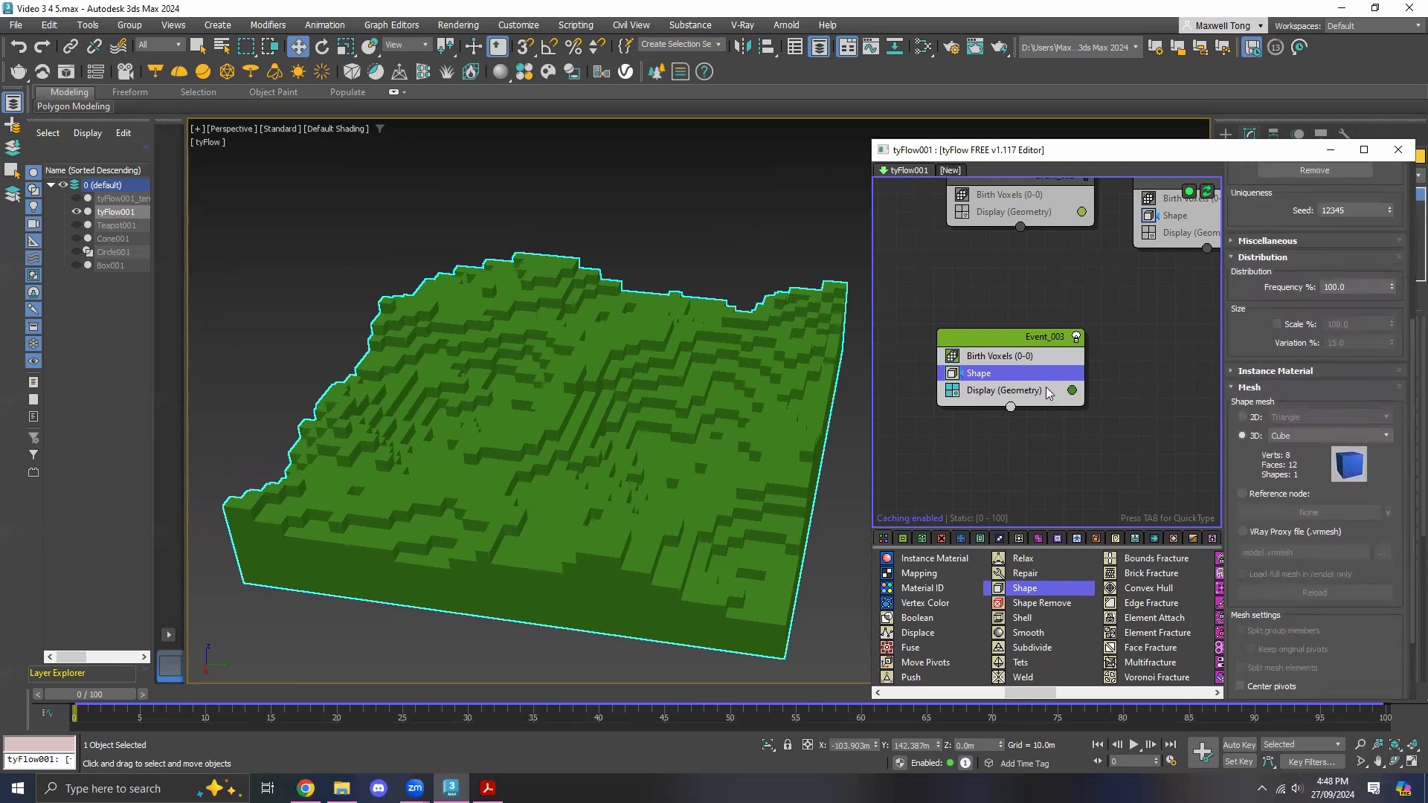
pyautogui.click(1000, 356)
pyautogui.scroll(-3, 1316, 468)
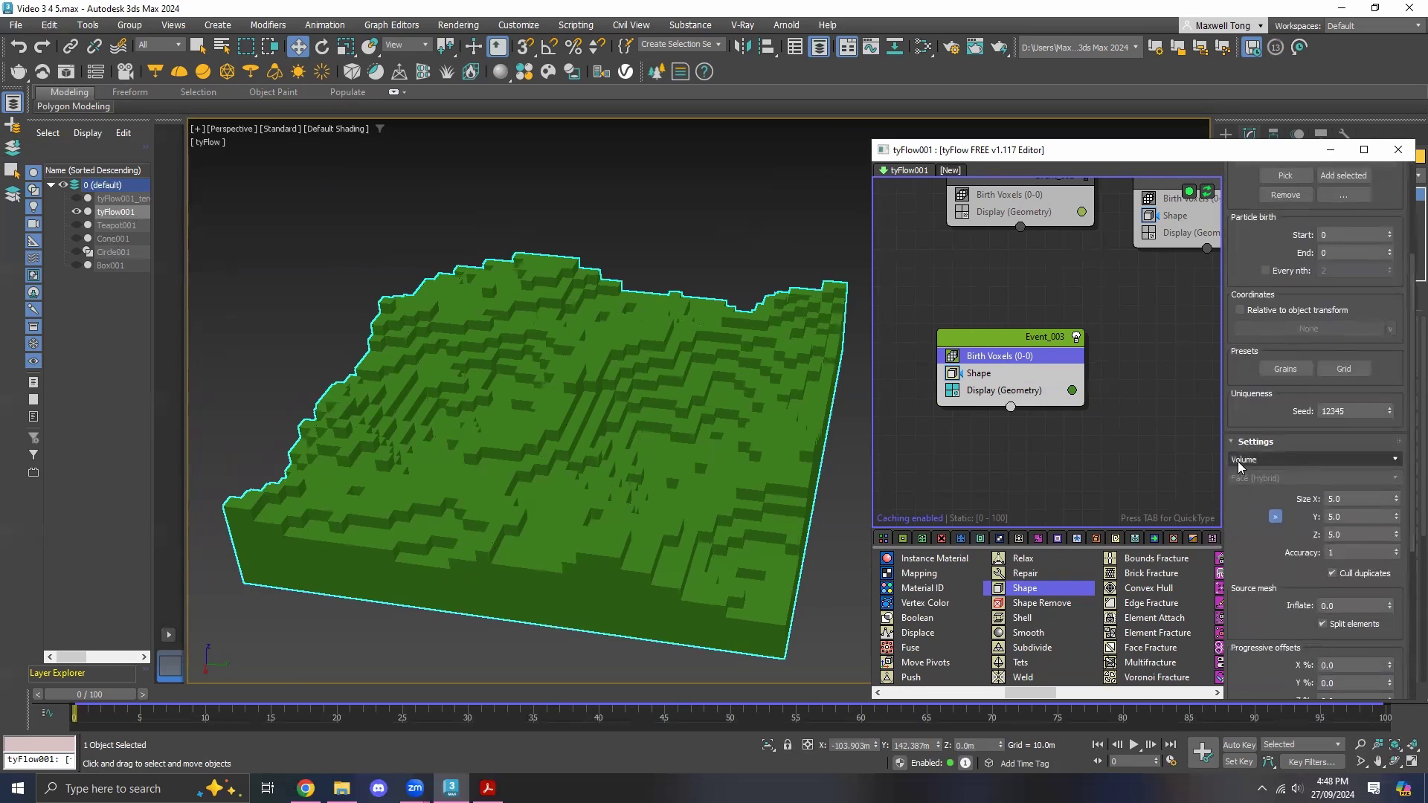
pyautogui.click(1338, 499)
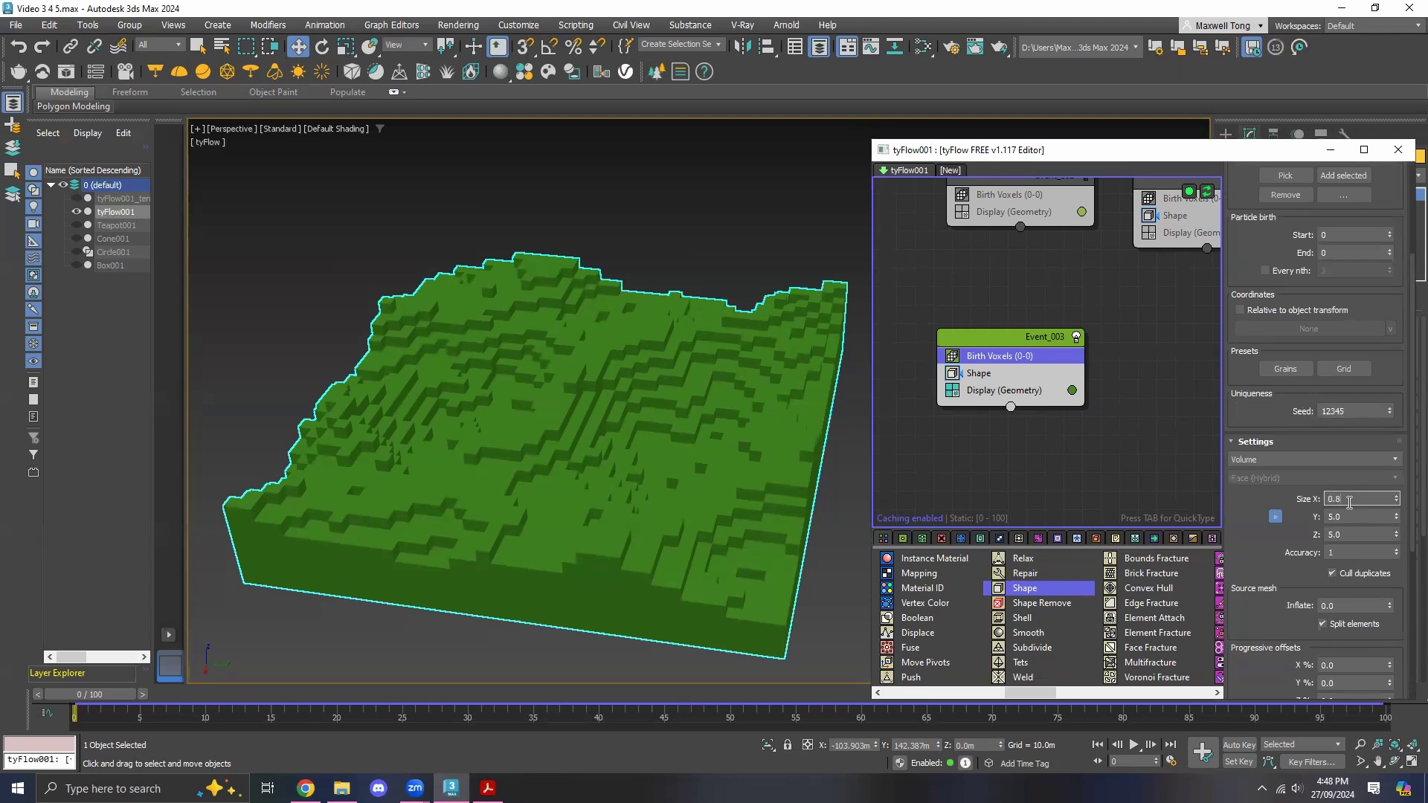
pyautogui.write('88')
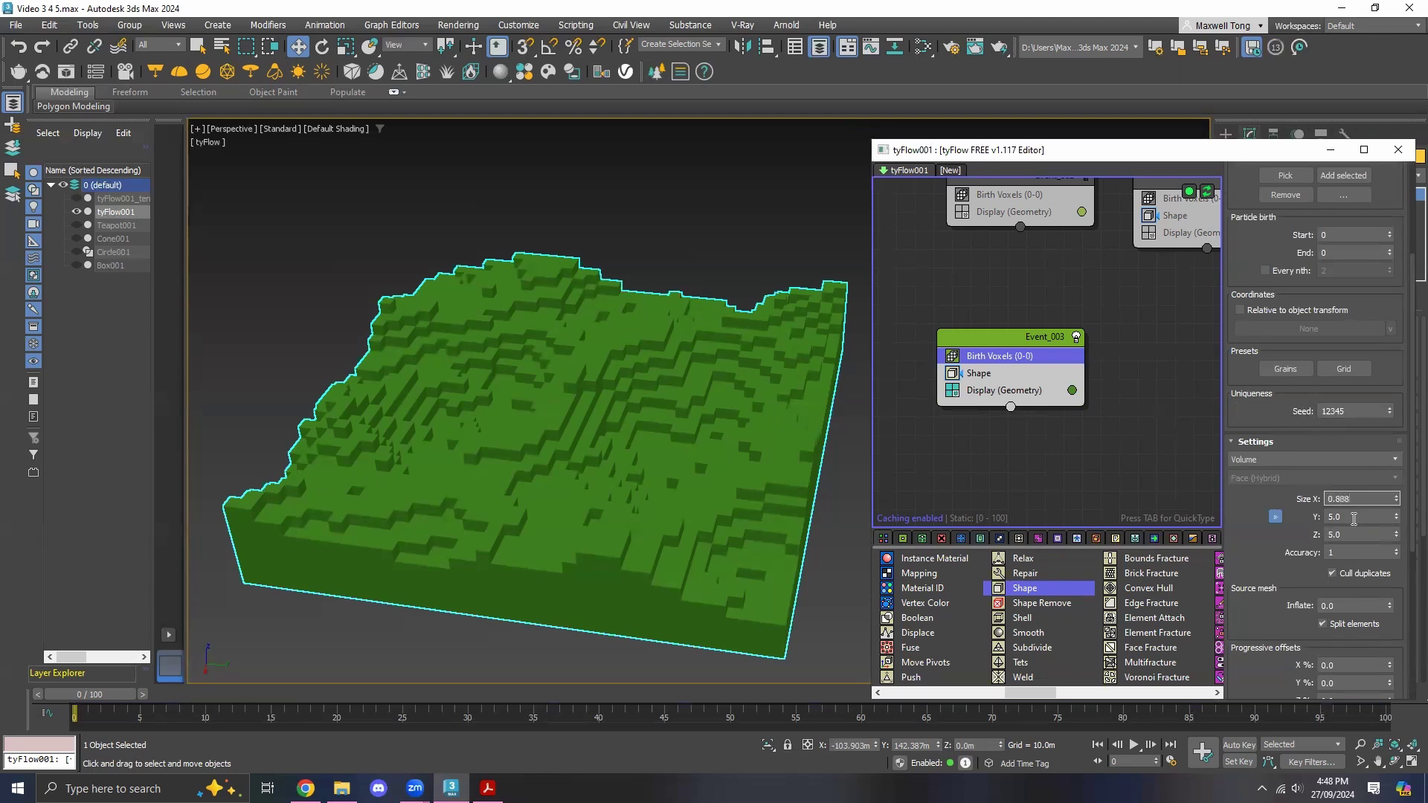
pyautogui.press('Return')
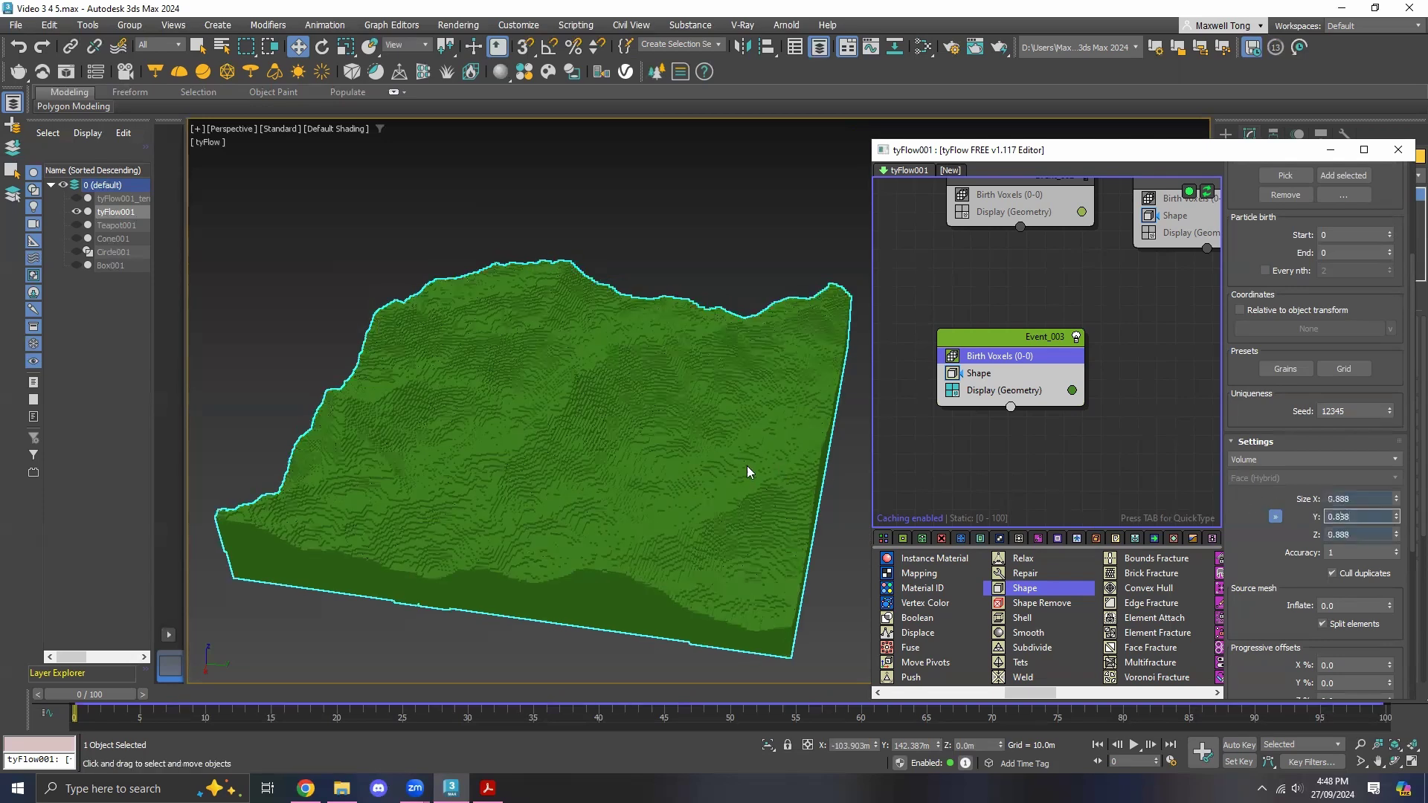
# Examine the finer voxel terrain up close and from several angles.
pyautogui.keyDown('alt'); pyautogui.moveTo(716, 444); pyautogui.dragTo(590, 516, button='middle'); pyautogui.keyUp('alt')
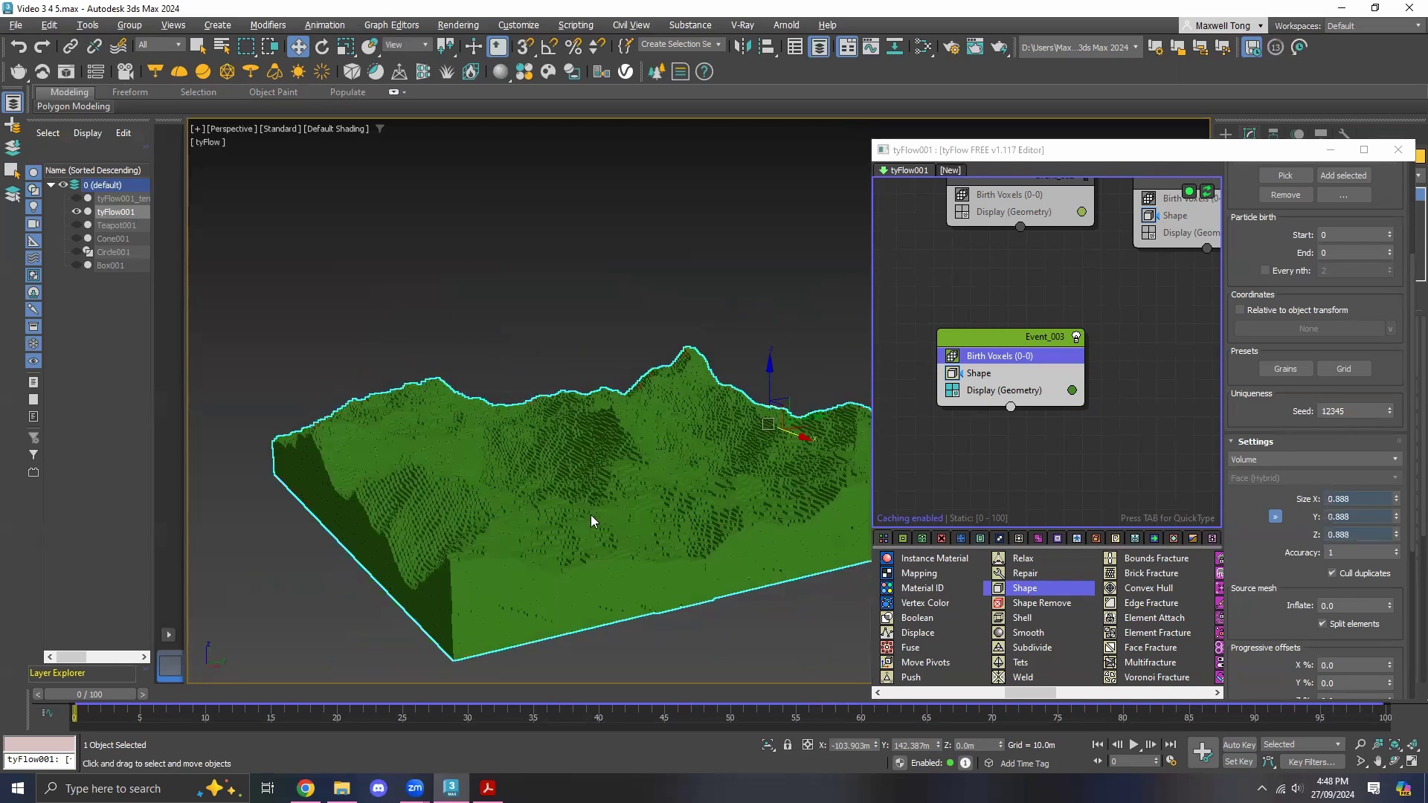
pyautogui.scroll(10, 625, 481)
pyautogui.scroll(-10, 640, 476)
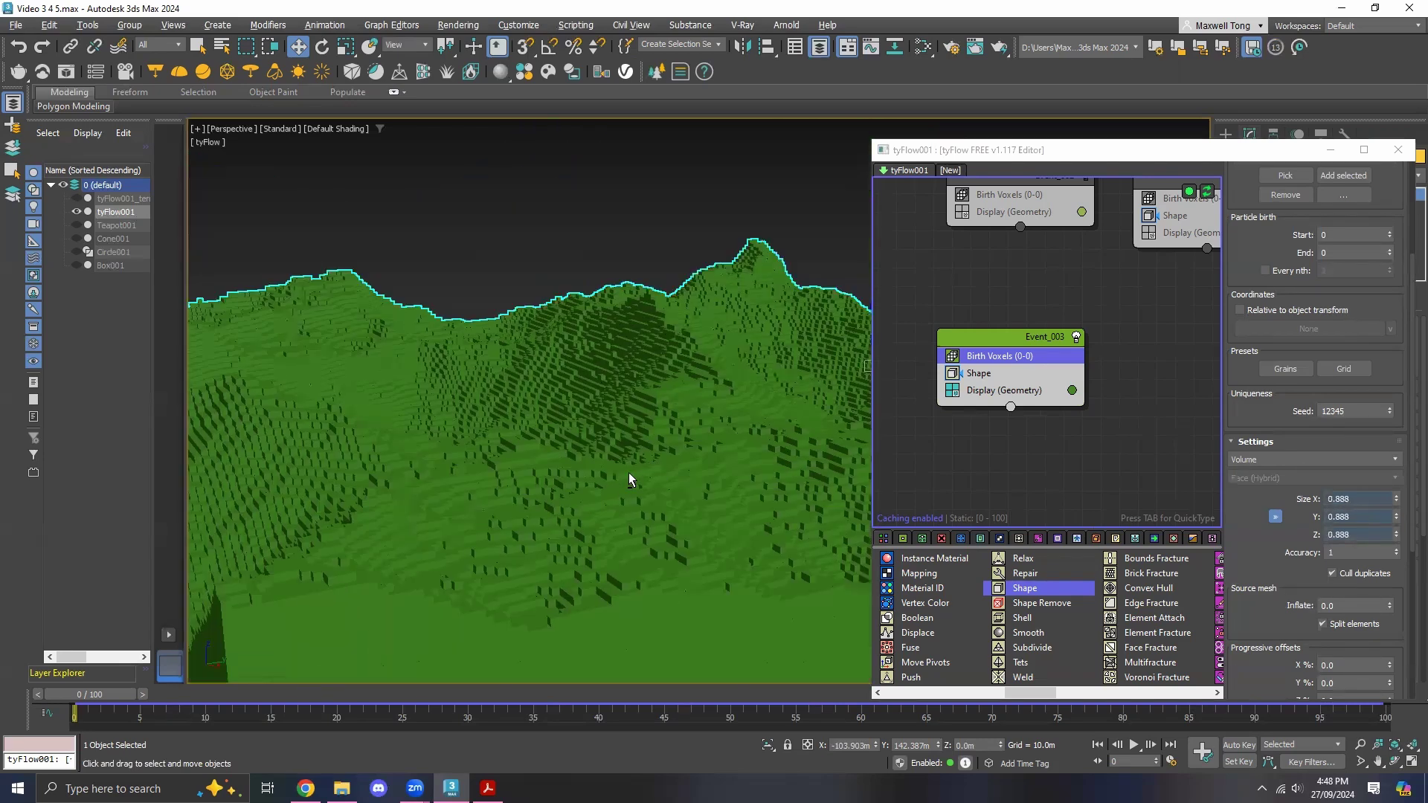
pyautogui.scroll(-3, 629, 480)
pyautogui.scroll(-5, 595, 462)
pyautogui.moveTo(586, 519)
pyautogui.keyDown('alt'); pyautogui.mouseDown(button='middle')
pyautogui.moveTo(573, 510)
pyautogui.moveTo(591, 523)
pyautogui.mouseUp(button='middle'); pyautogui.keyUp('alt')
pyautogui.keyDown('alt'); pyautogui.moveTo(640, 484); pyautogui.dragTo(805, 446, button='middle'); pyautogui.keyUp('alt')
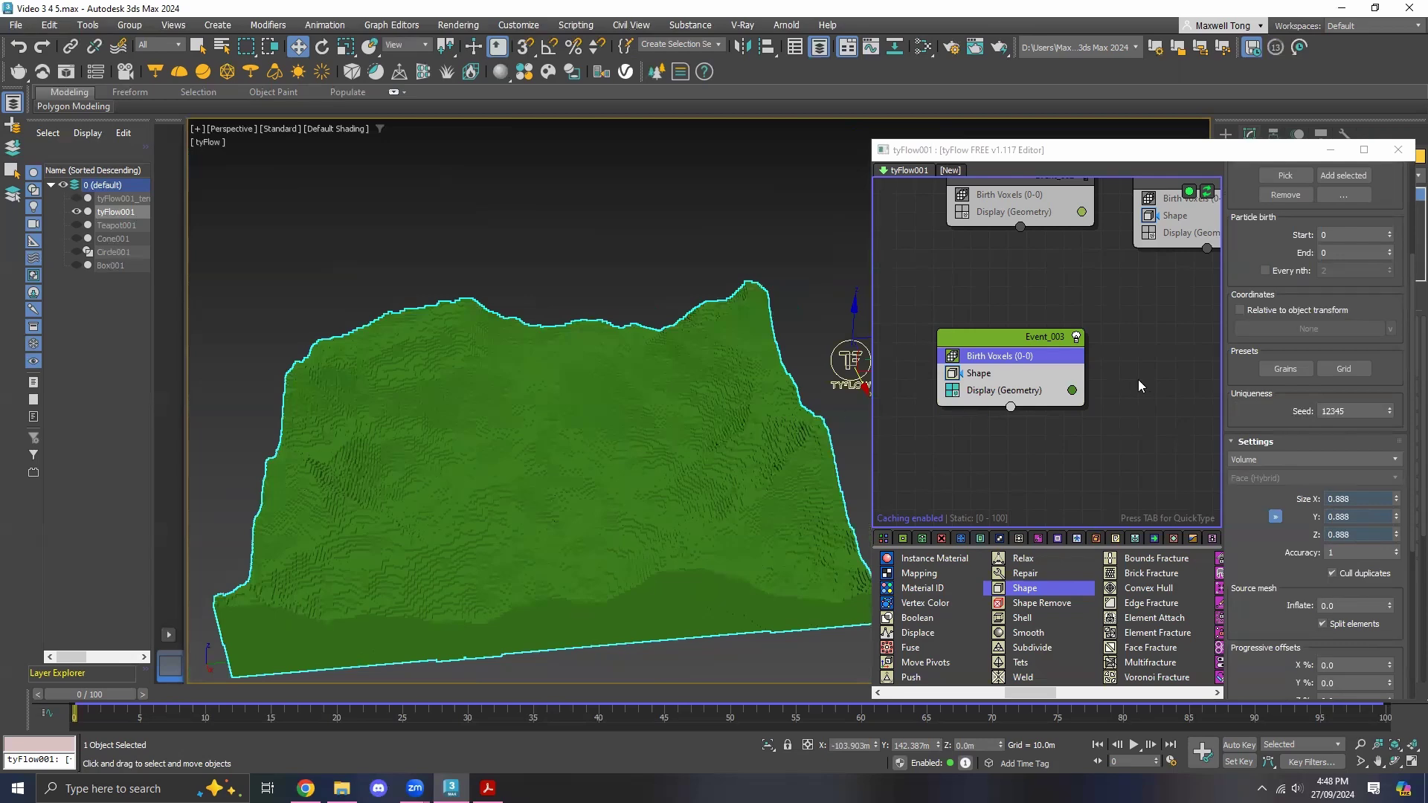
pyautogui.keyDown('alt'); pyautogui.moveTo(483, 357); pyautogui.dragTo(711, 417, button='middle'); pyautogui.keyUp('alt')
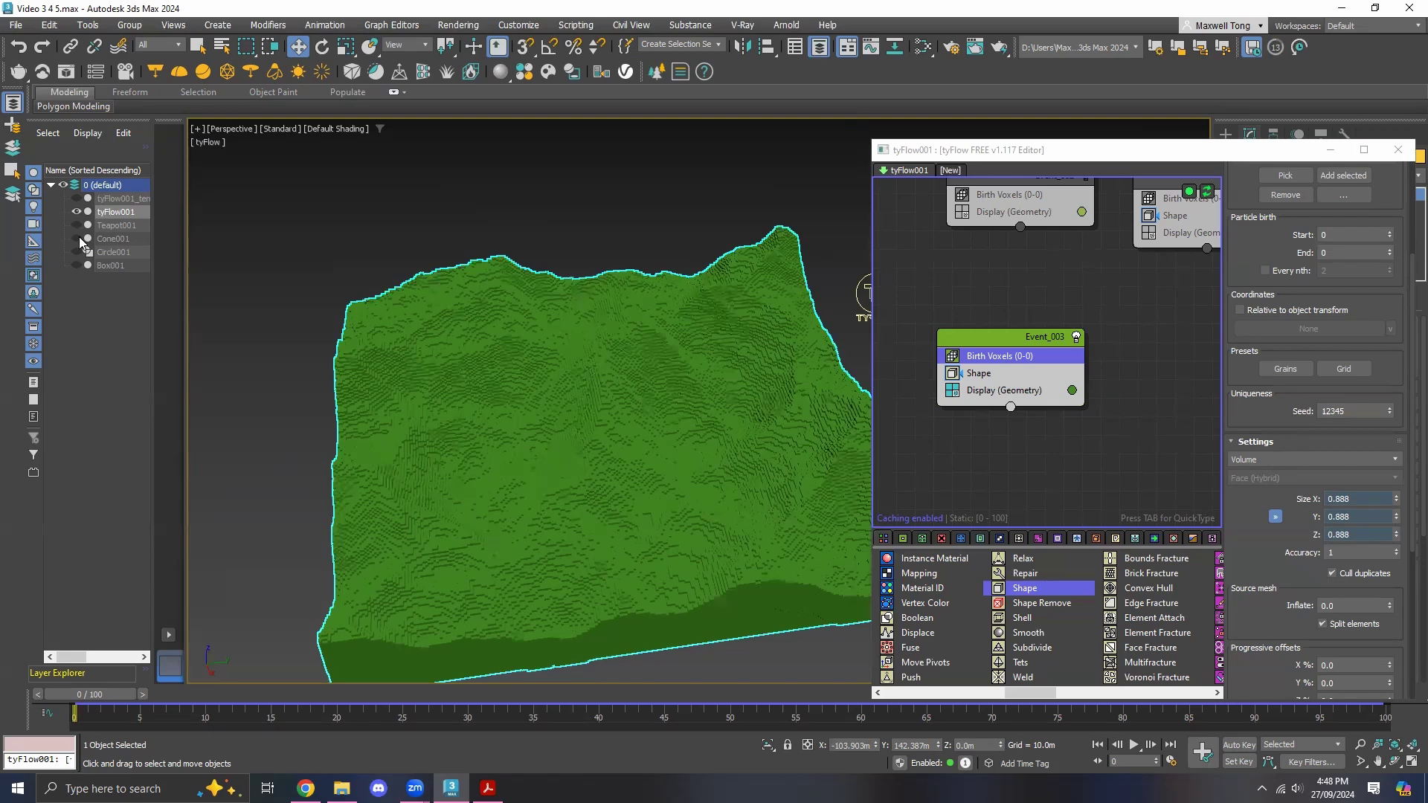
# Unhide Cone001 and Circle001 and inspect the tower standing on the voxel terrain.
pyautogui.click(75, 238)
pyautogui.click(75, 251)
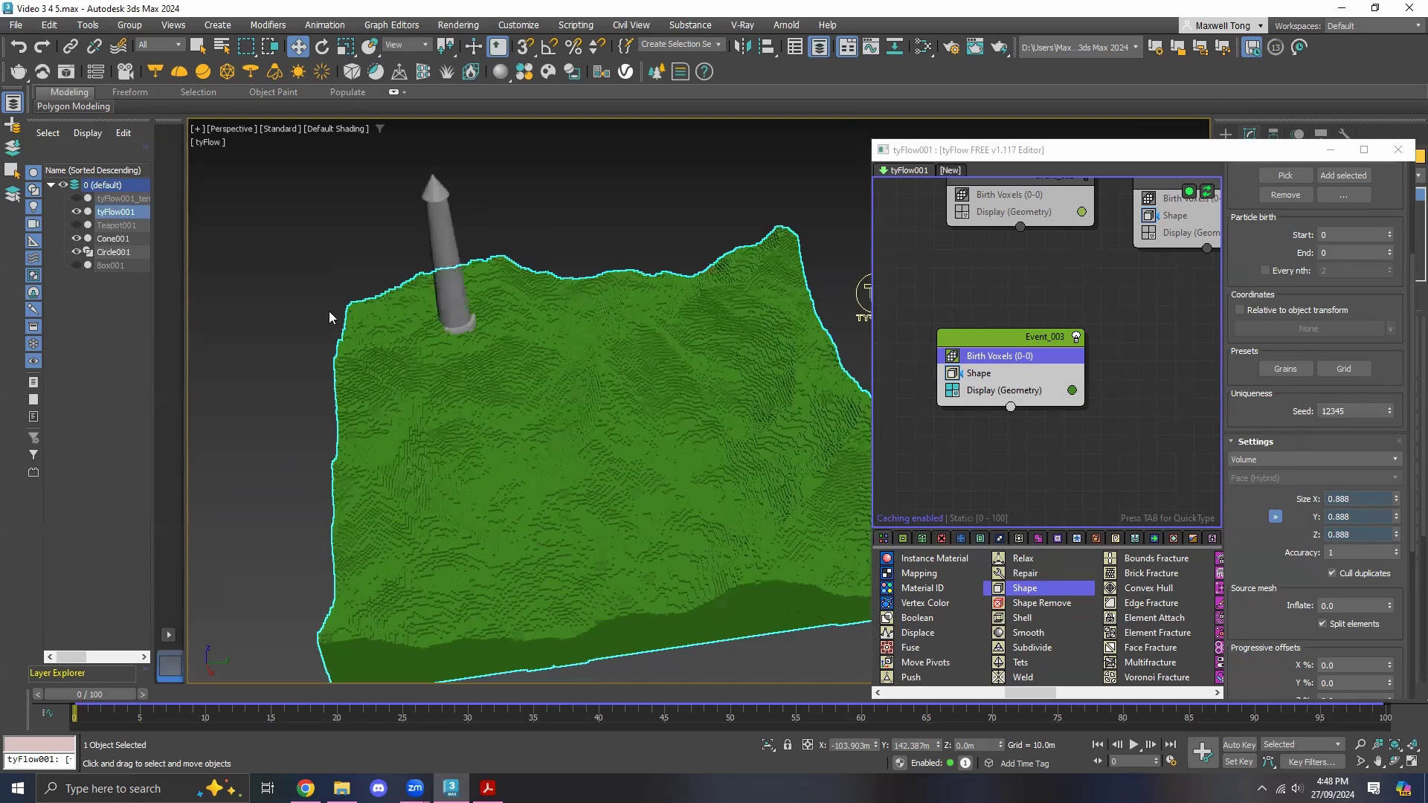
pyautogui.keyDown('alt'); pyautogui.moveTo(405, 341); pyautogui.dragTo(574, 400, button='middle'); pyautogui.keyUp('alt')
pyautogui.scroll(5, 597, 383)
pyautogui.scroll(-2, 575, 400)
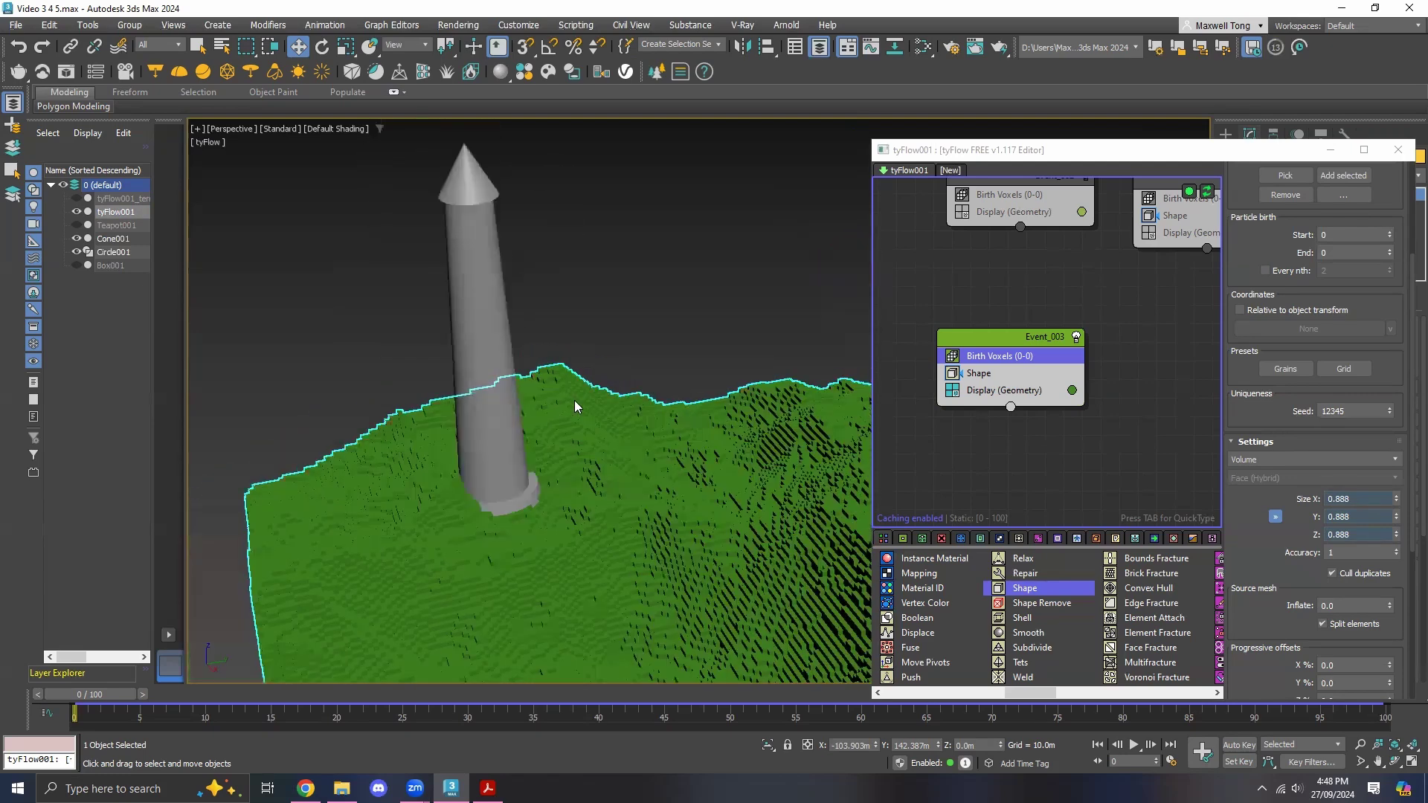
pyautogui.scroll(-3, 575, 401)
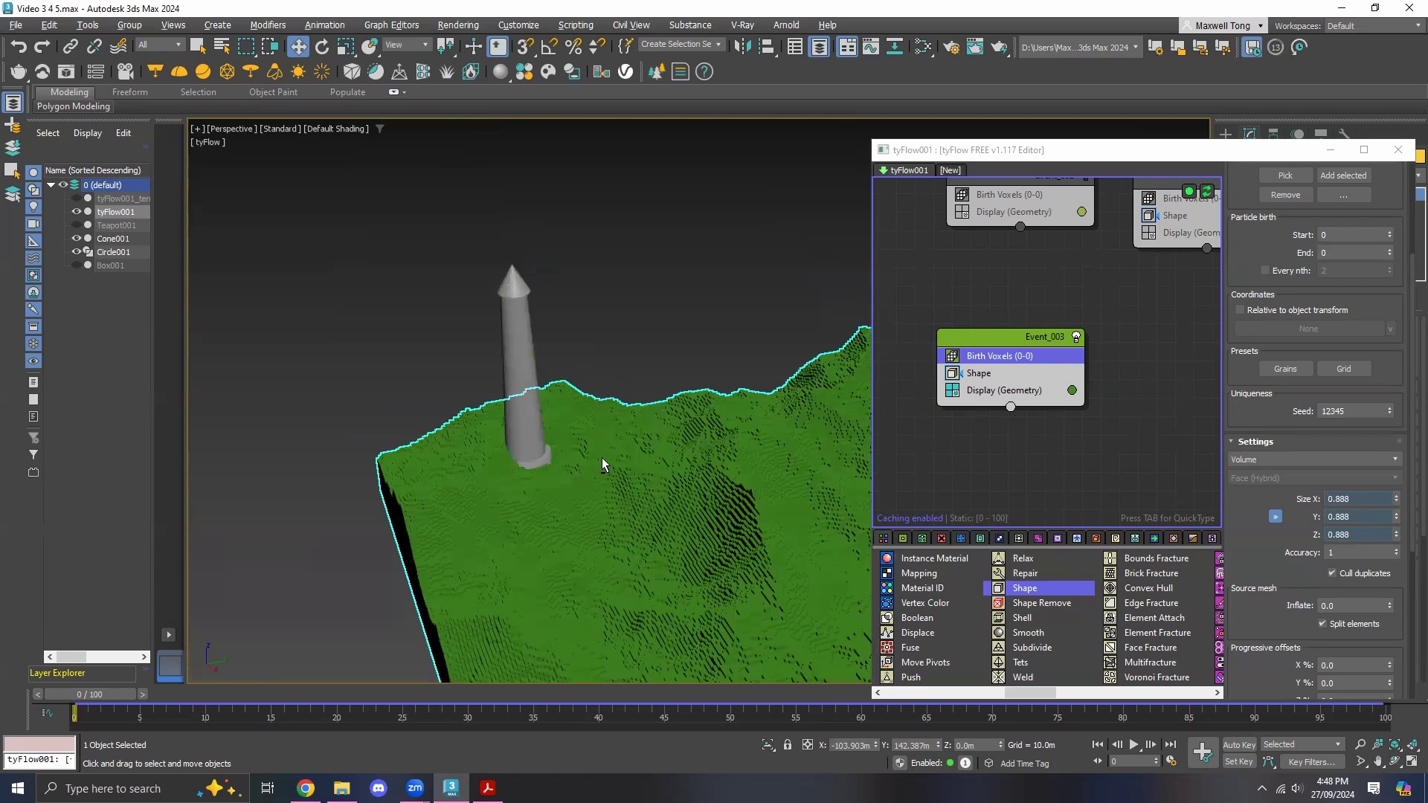
pyautogui.keyDown('alt'); pyautogui.moveTo(564, 440); pyautogui.dragTo(533, 410, button='middle'); pyautogui.keyUp('alt')
# Enable the disabled Event_002 that contains a Shape operator, and hide the source objects Circle001 and Cone001.
pyautogui.moveTo(1080, 312); pyautogui.dragTo(976, 403, button='middle')
pyautogui.click(1063, 290)
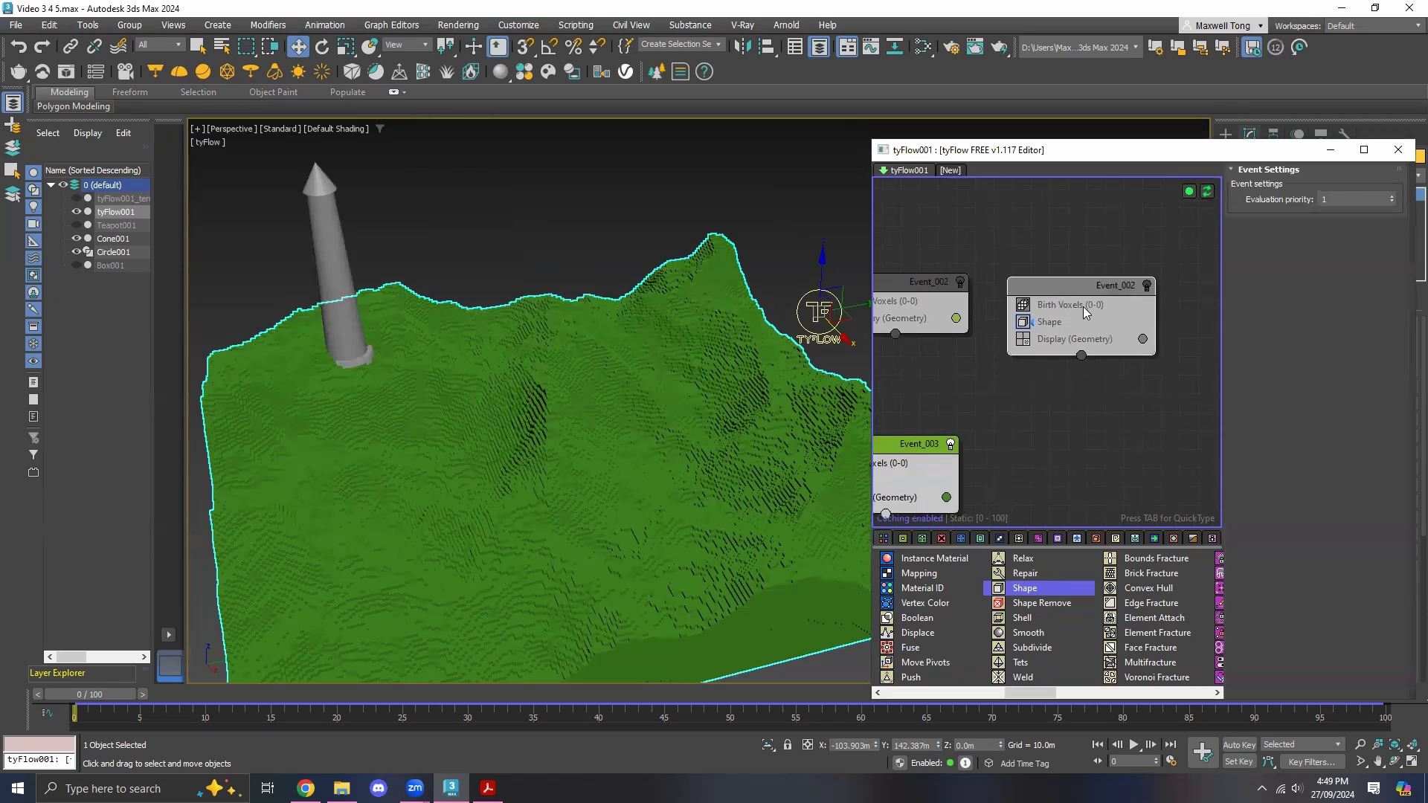
pyautogui.moveTo(1115, 294); pyautogui.dragTo(1125, 346)
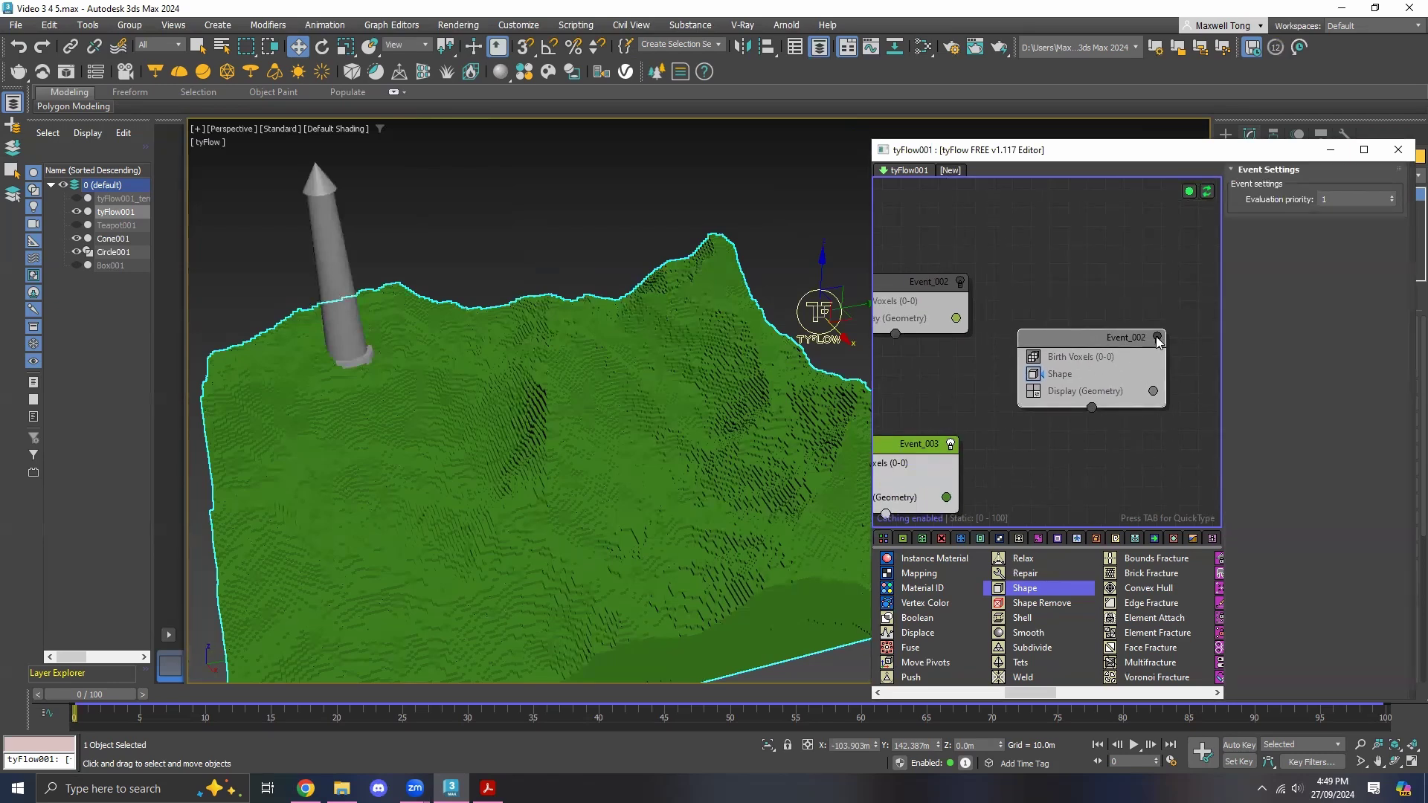
pyautogui.click(1156, 338)
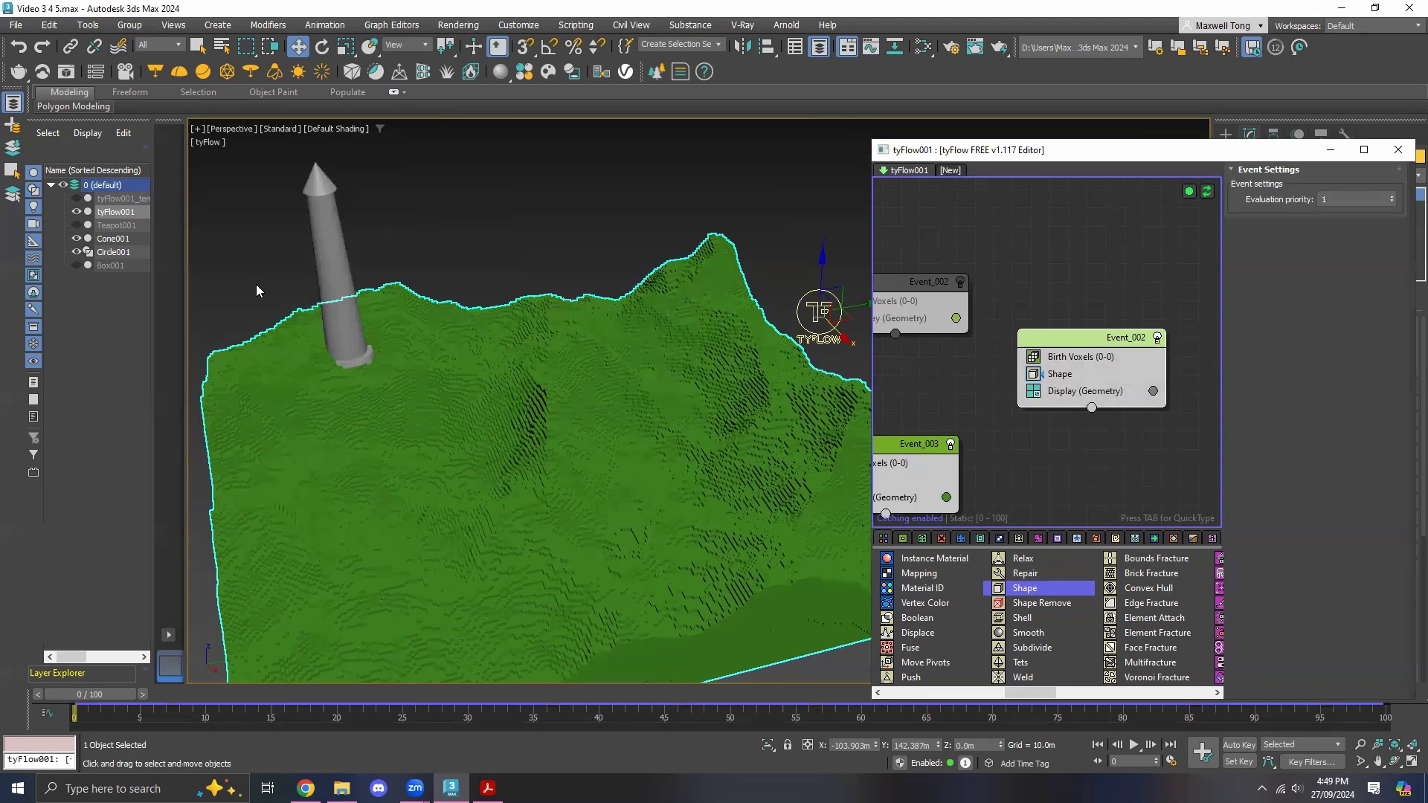
pyautogui.click(76, 252)
pyautogui.click(76, 238)
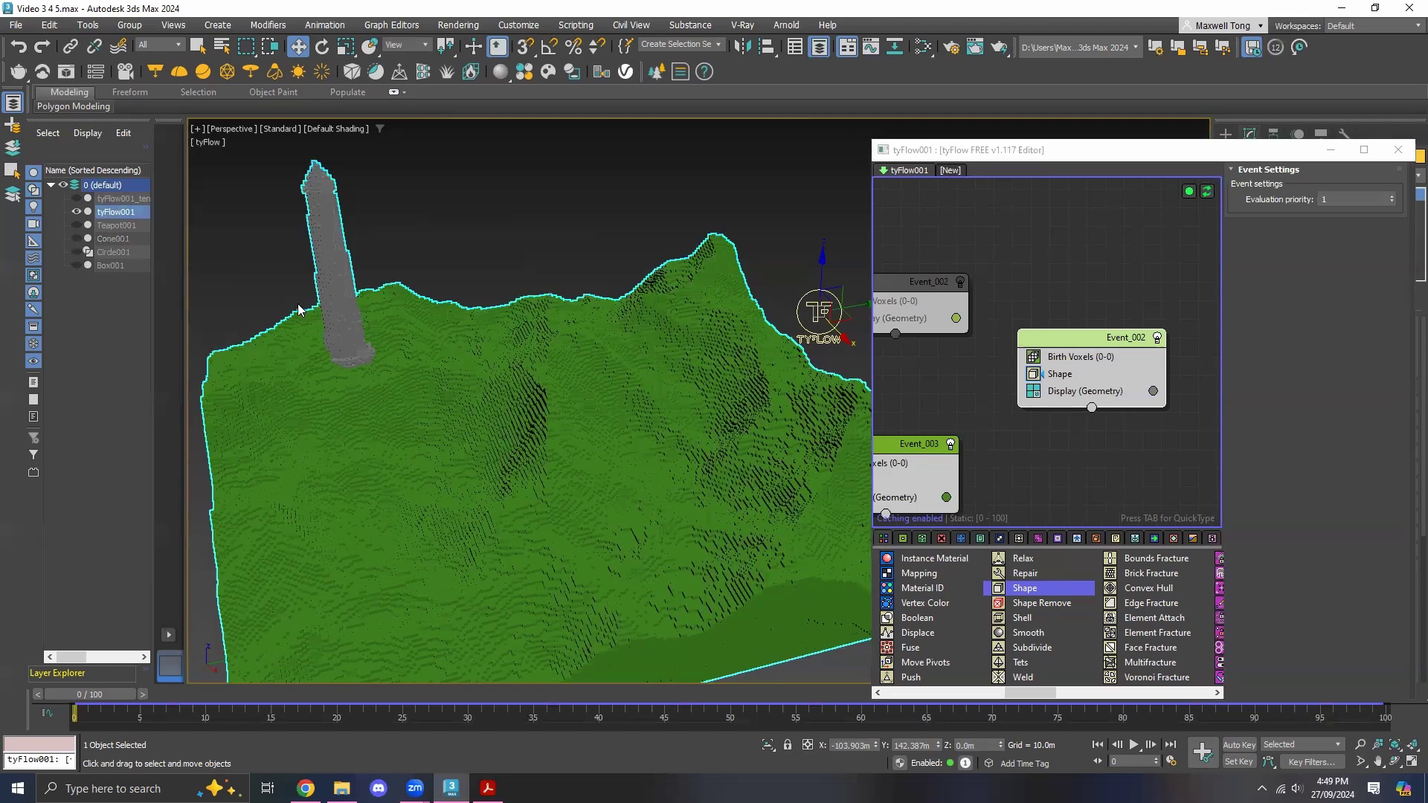
# Examine the voxelized tower's shaft and base where it meets the terrain, up close and from a distance.
pyautogui.scroll(-1, 314, 312)
pyautogui.moveTo(338, 336); pyautogui.dragTo(507, 415, button='middle')
pyautogui.scroll(4, 507, 415)
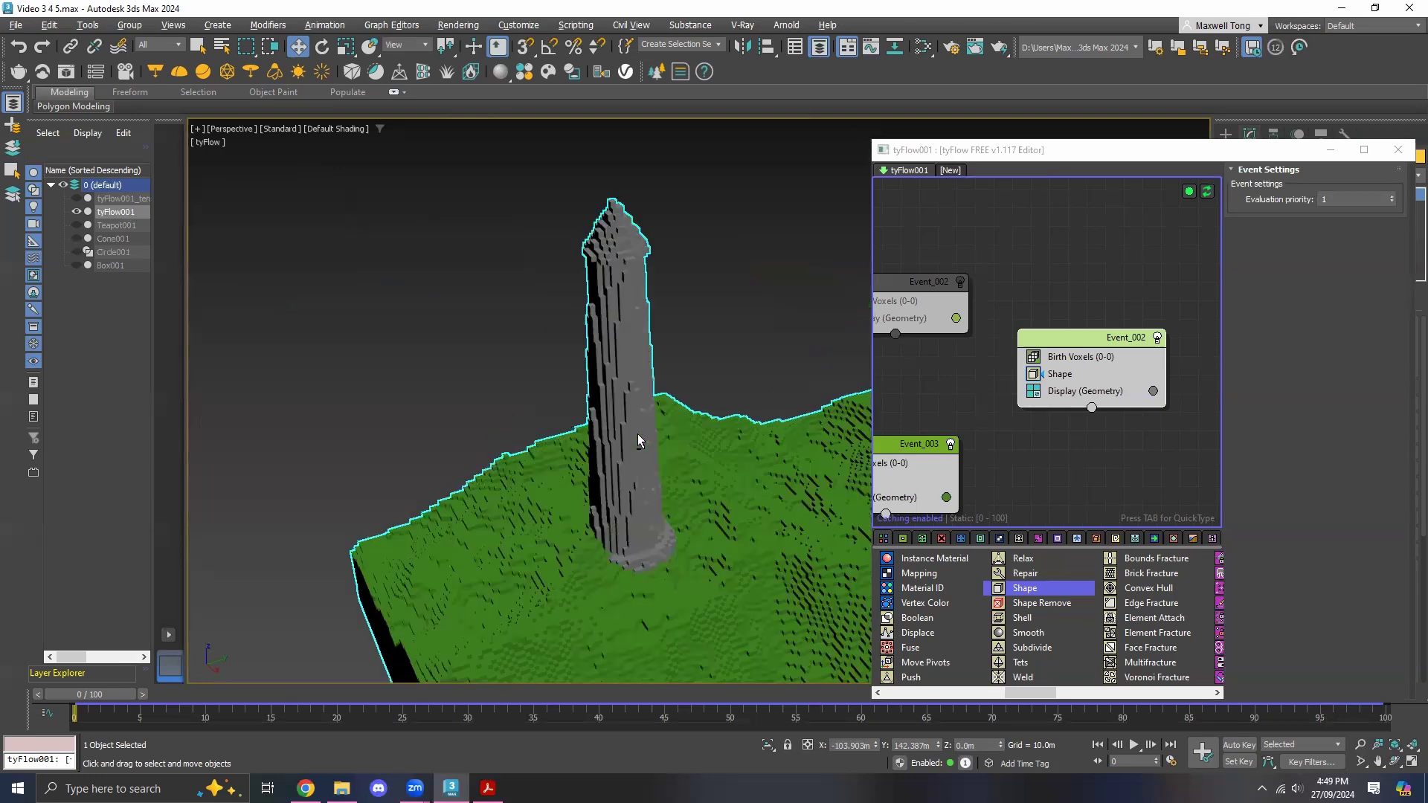
pyautogui.keyDown('alt'); pyautogui.moveTo(636, 430); pyautogui.dragTo(613, 605, button='middle'); pyautogui.keyUp('alt')
pyautogui.scroll(5, 608, 608)
pyautogui.scroll(-3, 608, 607)
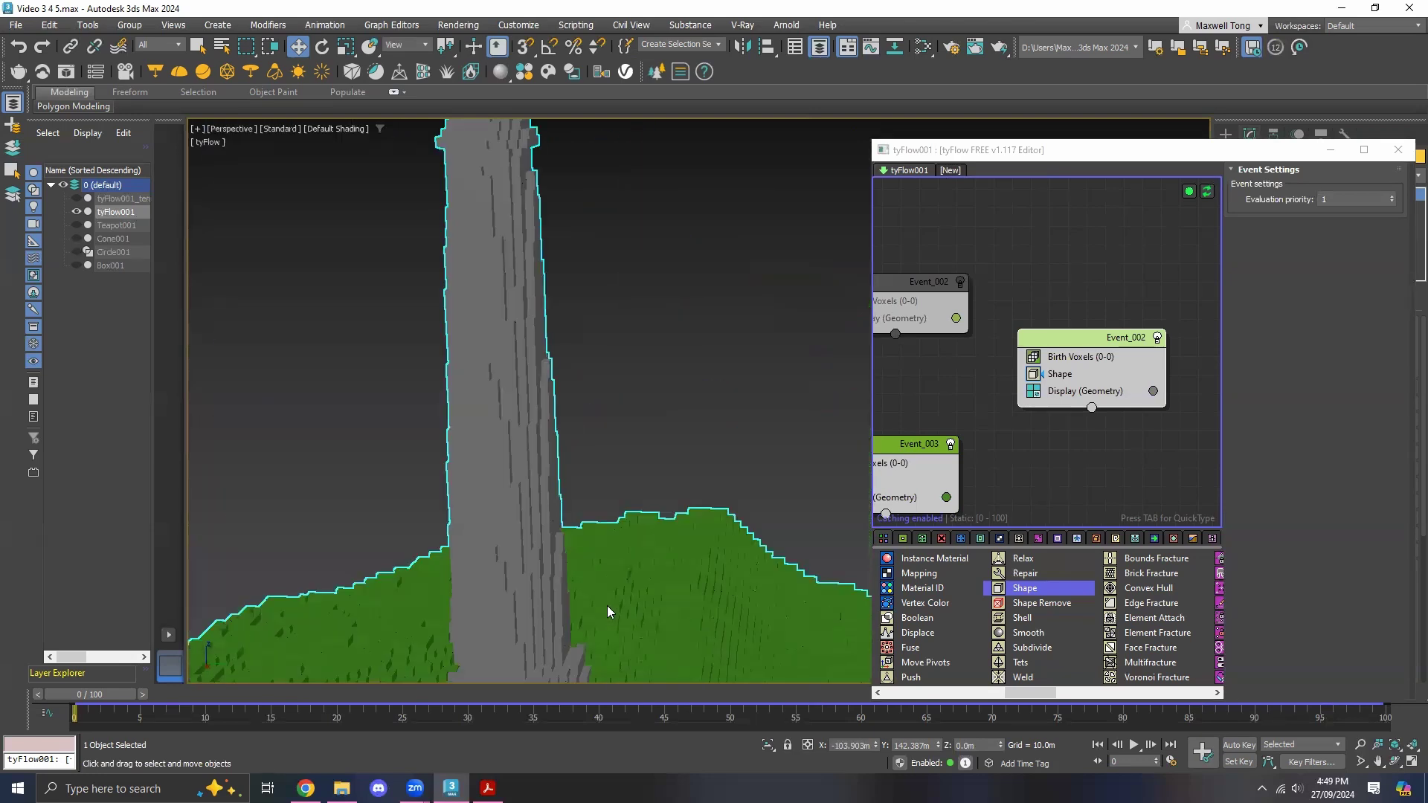
pyautogui.scroll(-4, 607, 605)
pyautogui.scroll(-4, 636, 509)
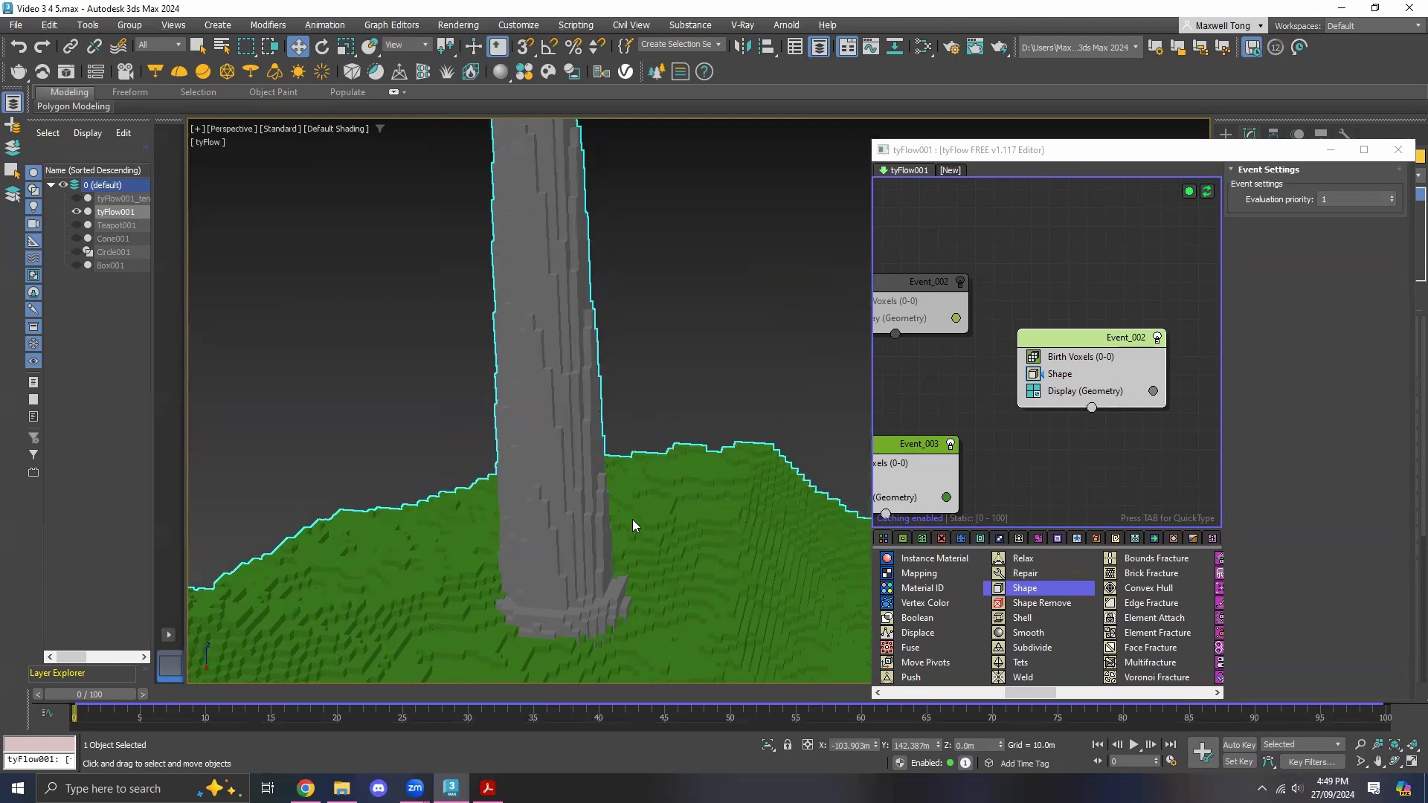
pyautogui.keyDown('alt'); pyautogui.moveTo(655, 467); pyautogui.dragTo(554, 476, button='middle'); pyautogui.keyUp('alt')
pyautogui.scroll(-4, 693, 519)
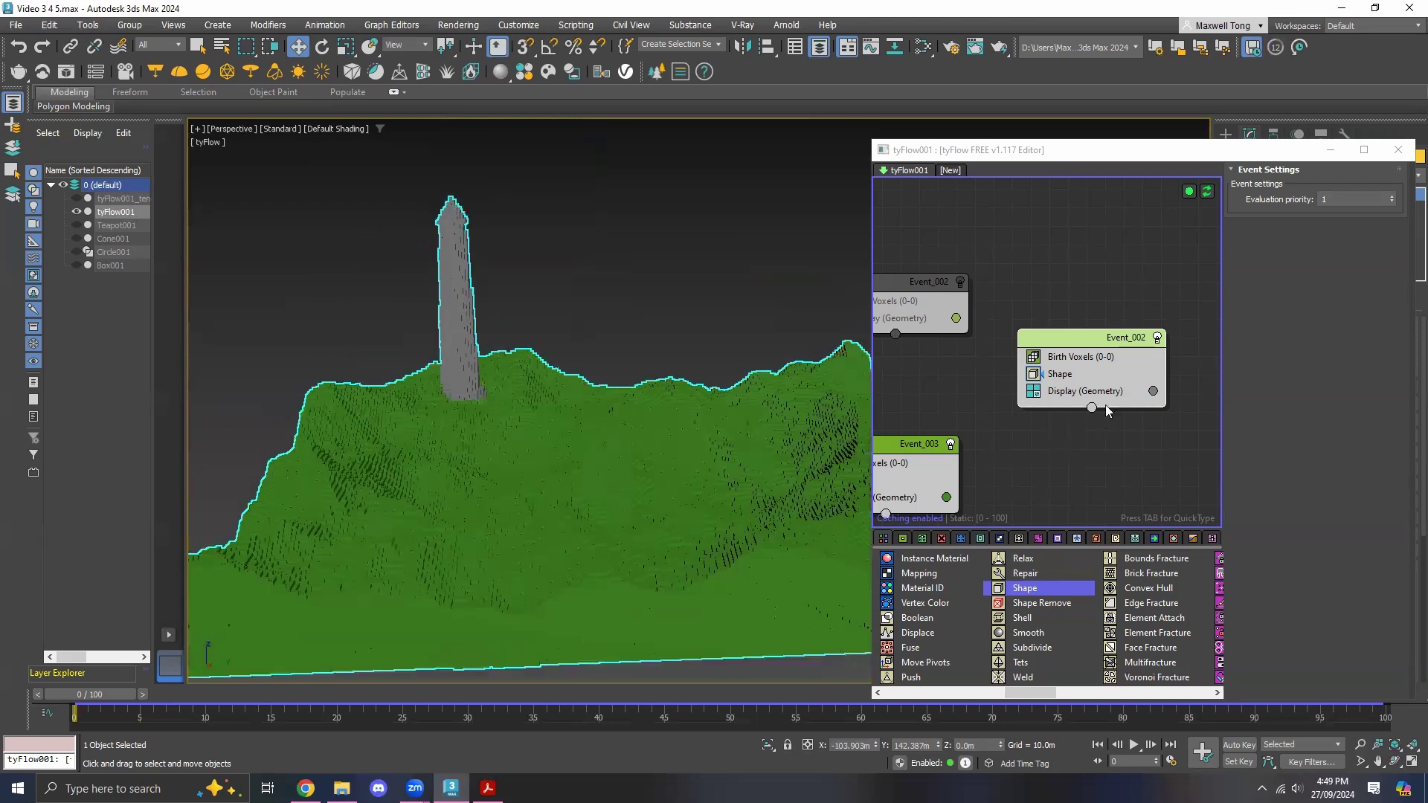
# Check the Shape operator of the tower's Event_002 and arrange Event_002 and Event_003 close together in the editor.
pyautogui.click(1085, 373)
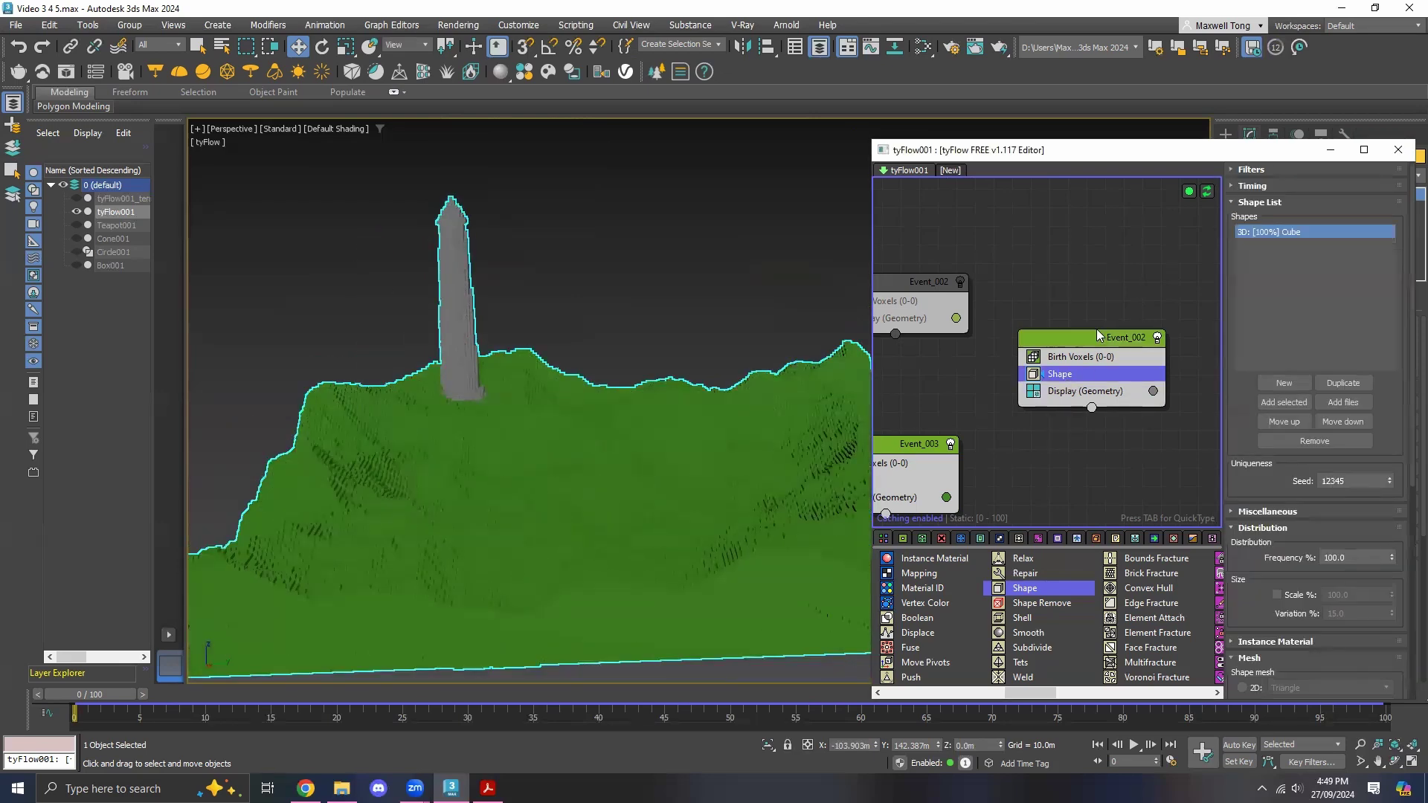
pyautogui.moveTo(1099, 339); pyautogui.dragTo(1106, 313)
pyautogui.moveTo(914, 450); pyautogui.dragTo(1051, 418)
# Compare the source objects and voxel size settings of the Birth Voxels operators in Event_003 and the tower's Event_002.
pyautogui.click(1018, 432)
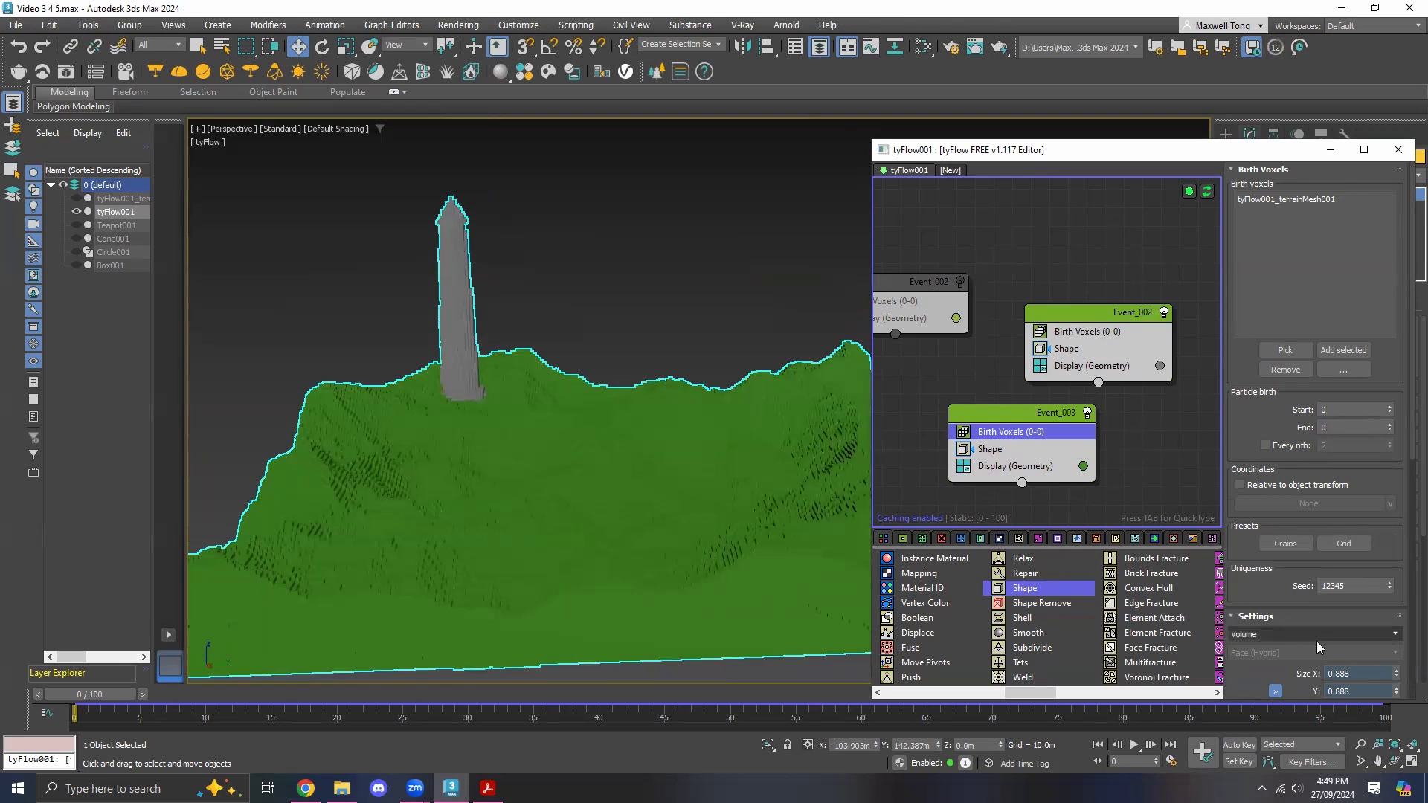
pyautogui.scroll(-1, 1332, 670)
pyautogui.scroll(-1, 1338, 679)
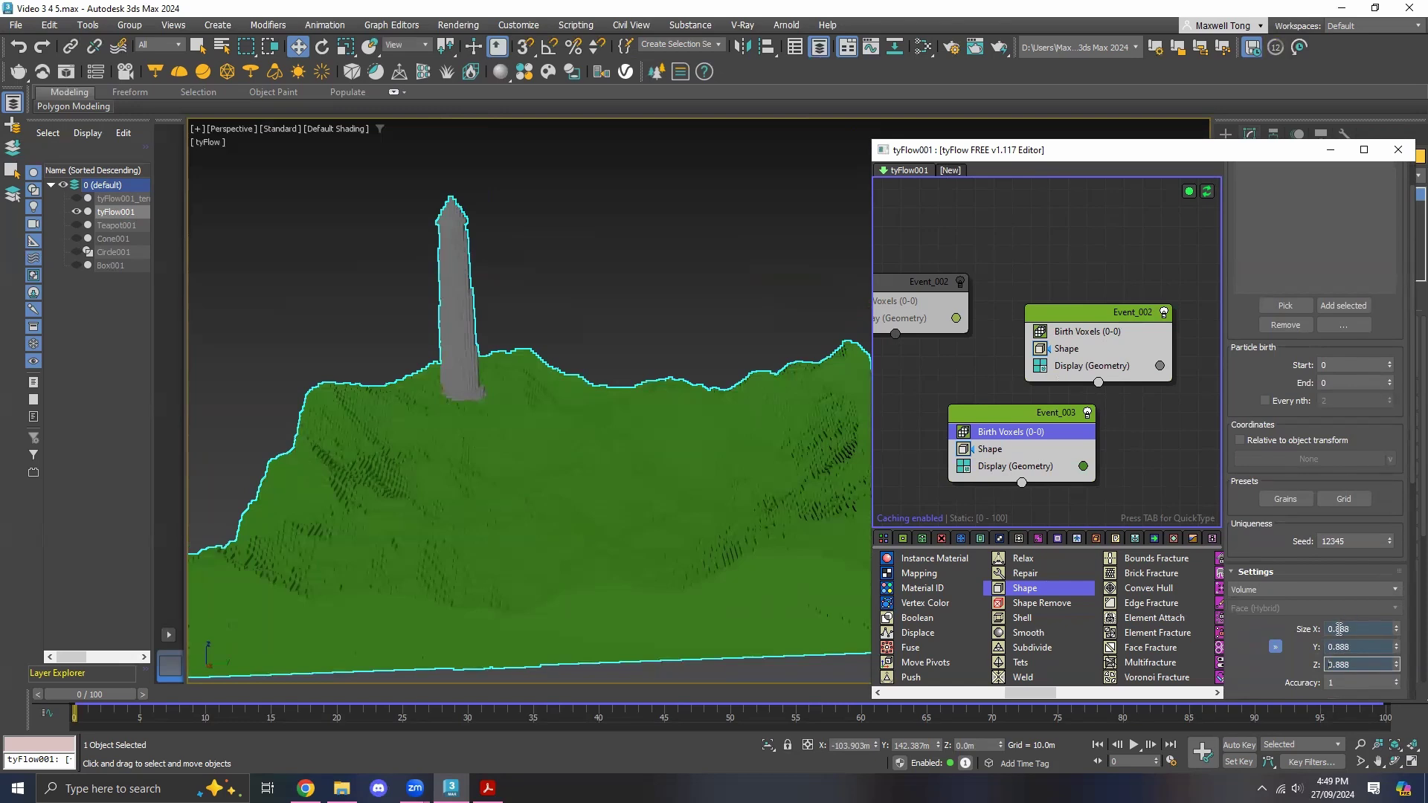
pyautogui.click(1103, 331)
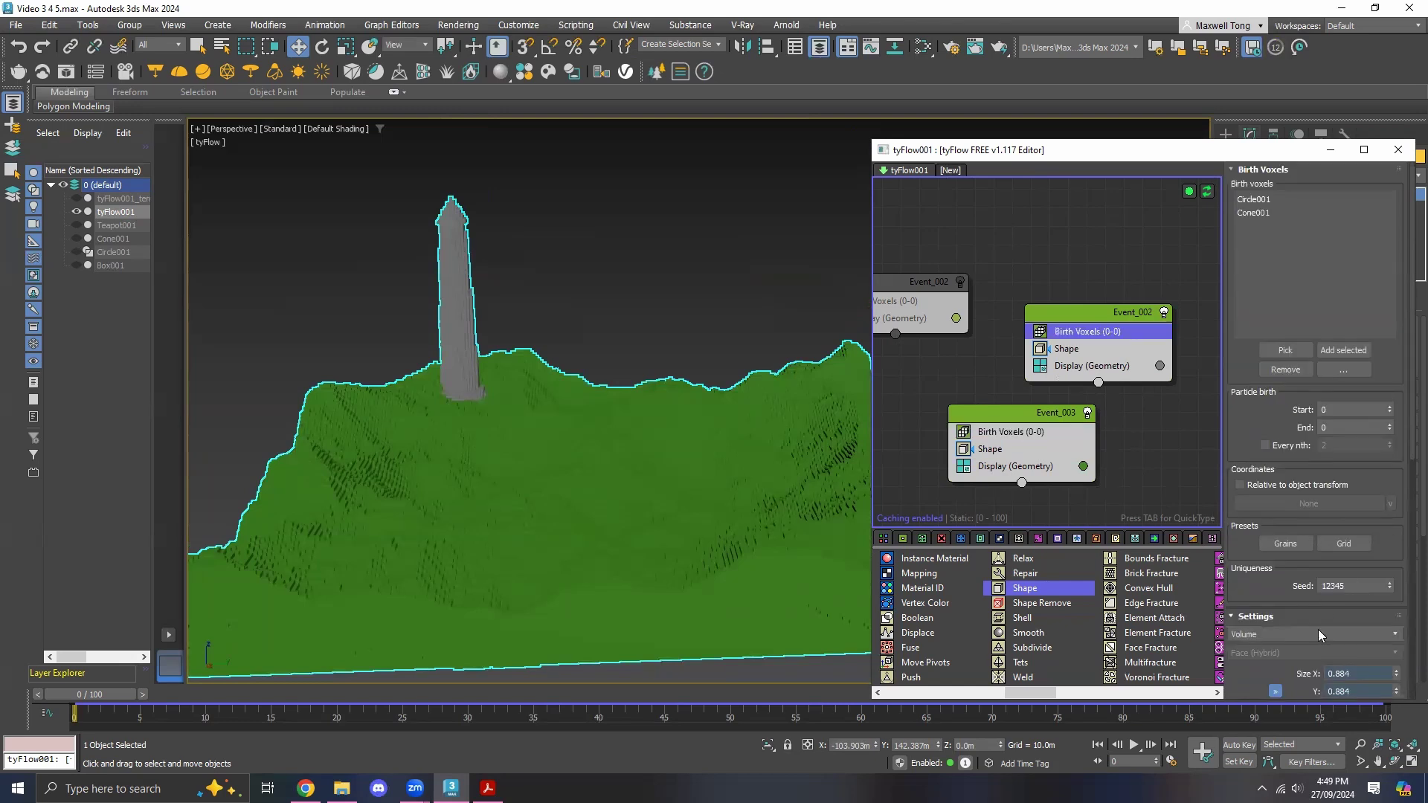
# Set the voxel size of the tower's Birth Voxels operator in Event_002 to 1.0 on all axes.
pyautogui.scroll(-1, 1331, 672)
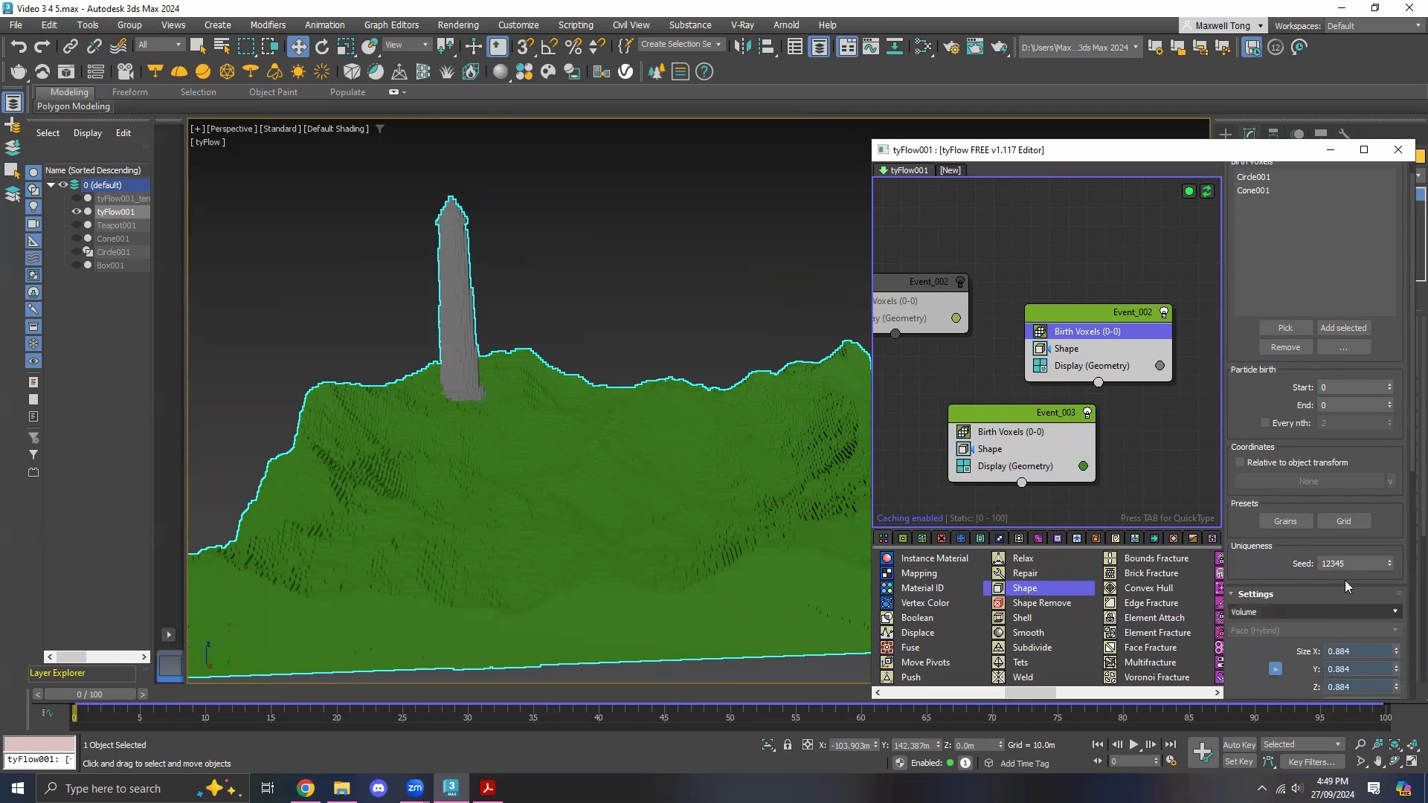
pyautogui.moveTo(744, 431); pyautogui.dragTo(628, 457, button='middle')
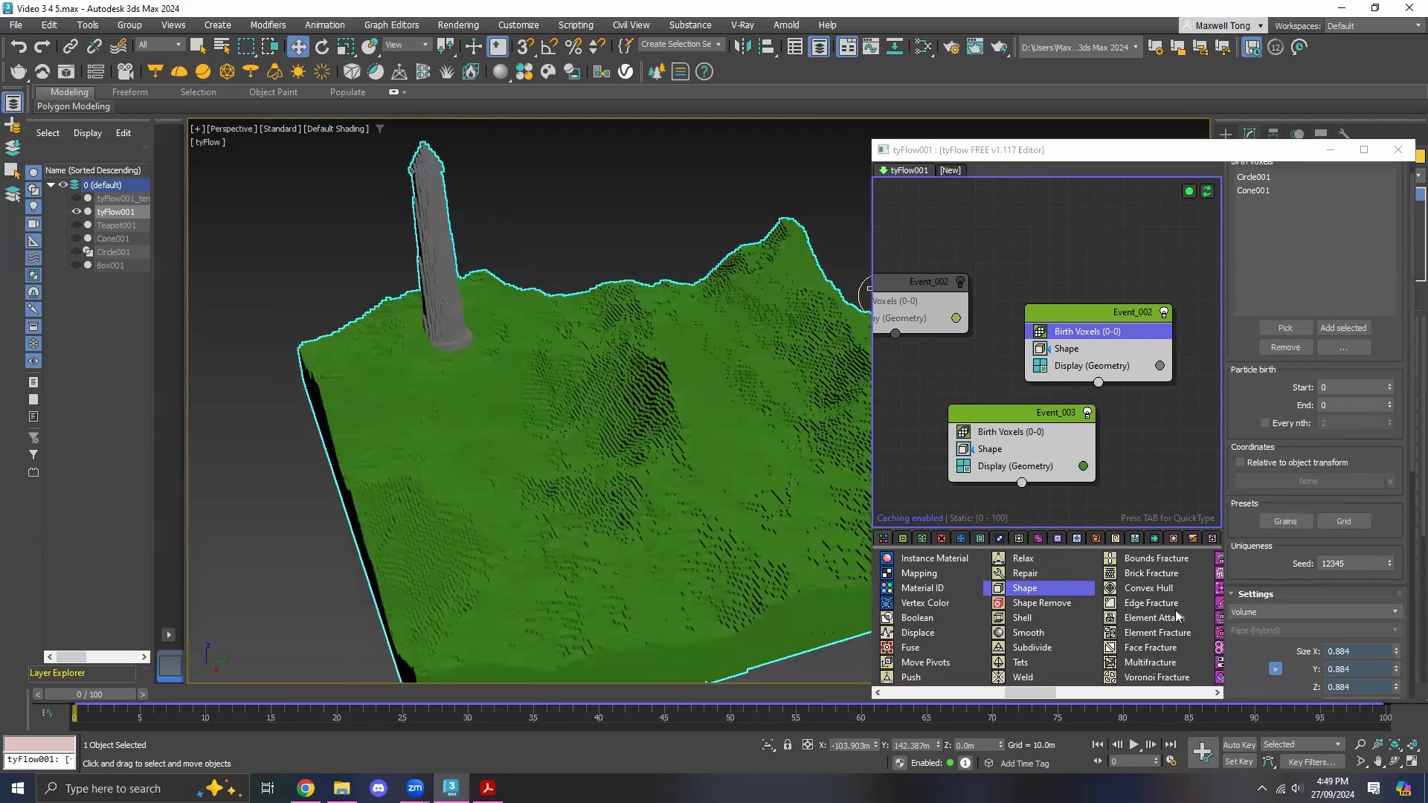
pyautogui.moveTo(737, 526); pyautogui.dragTo(699, 507, button='middle')
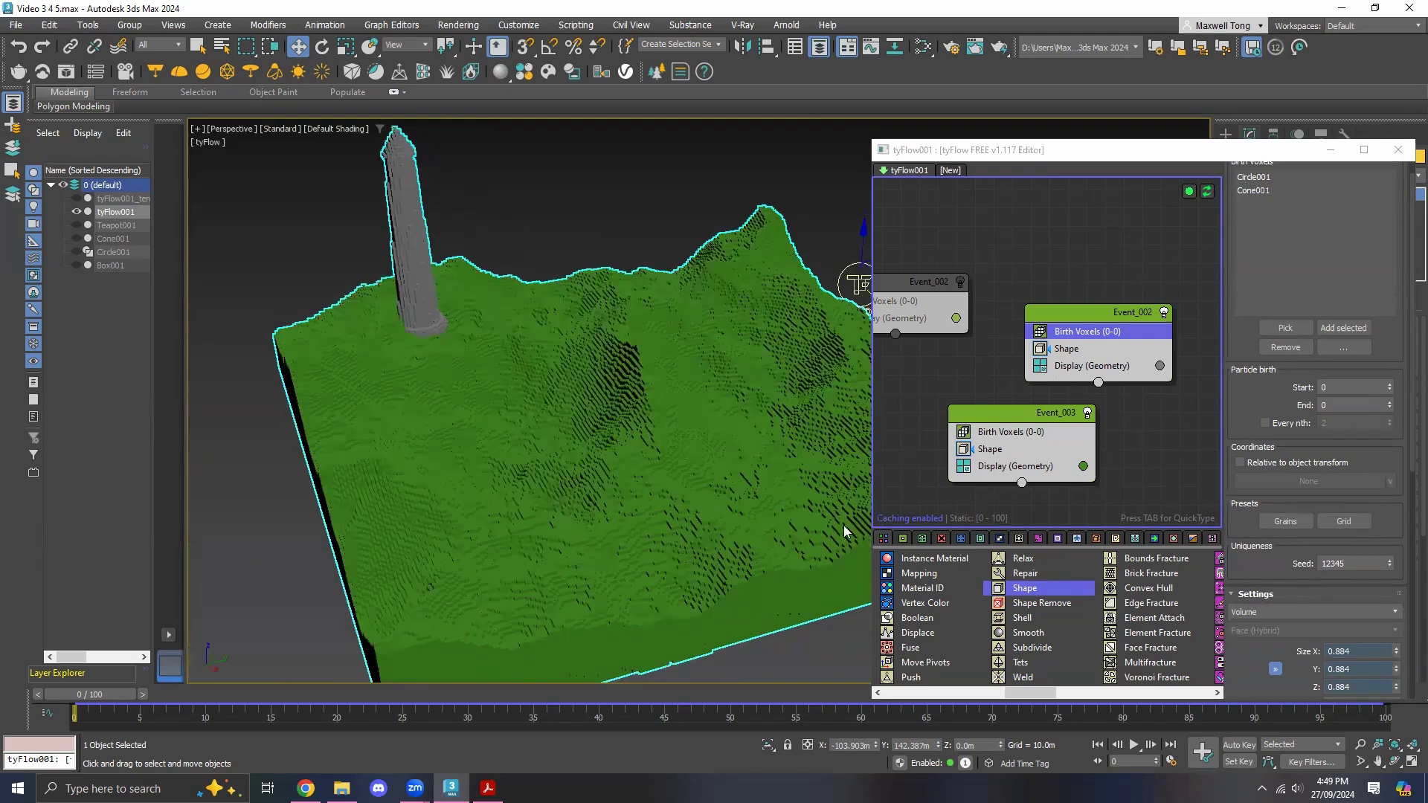
pyautogui.click(1343, 653)
pyautogui.press('BackSpace')
pyautogui.write('3')
pyautogui.moveTo(1358, 652); pyautogui.dragTo(1326, 650)
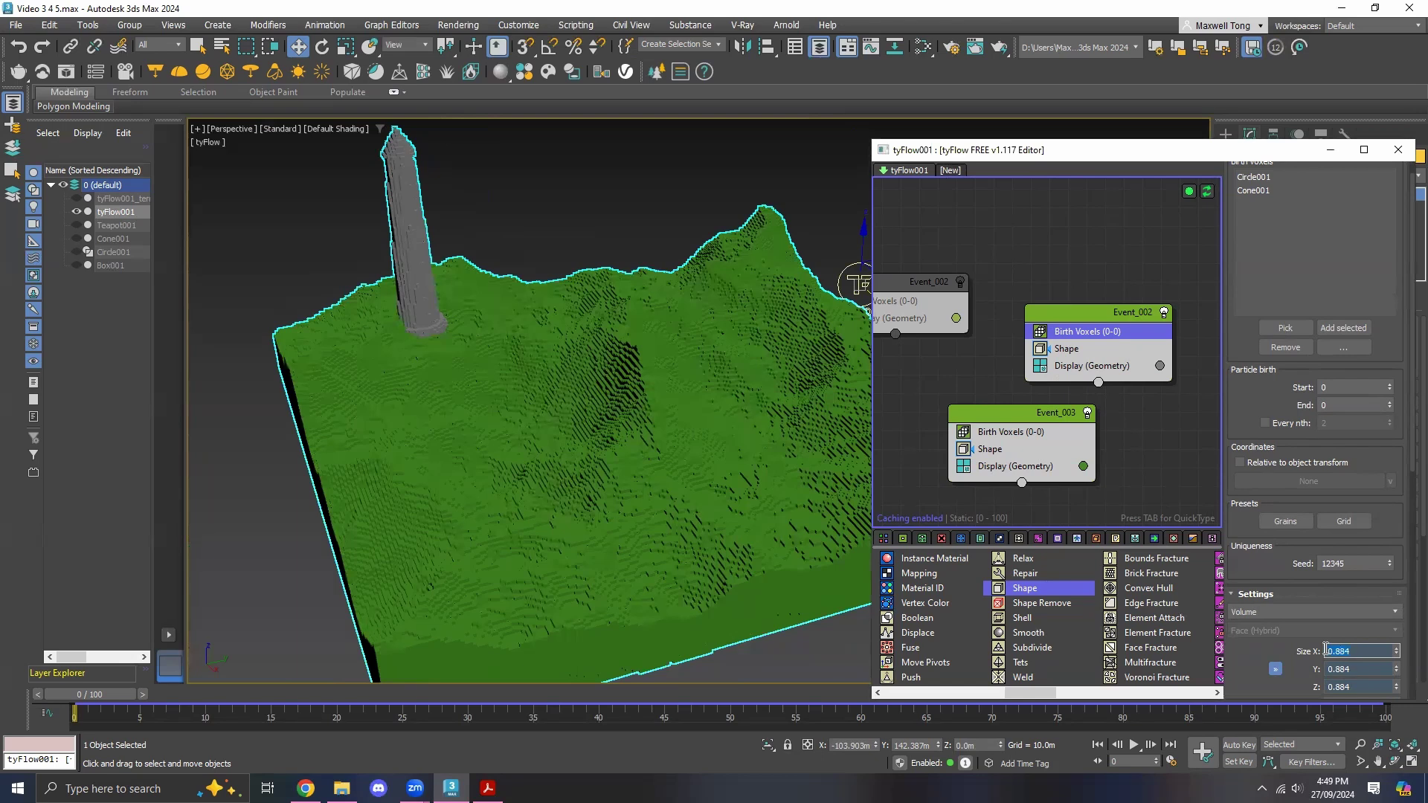
pyautogui.write('1')
pyautogui.press('Return')
# Set the voxel size of the terrain's Birth Voxels operator in Event_003 to 1.0 and check the terrain cubes up close.
pyautogui.click(1047, 432)
pyautogui.doubleClick(1346, 672)
pyautogui.write('1')
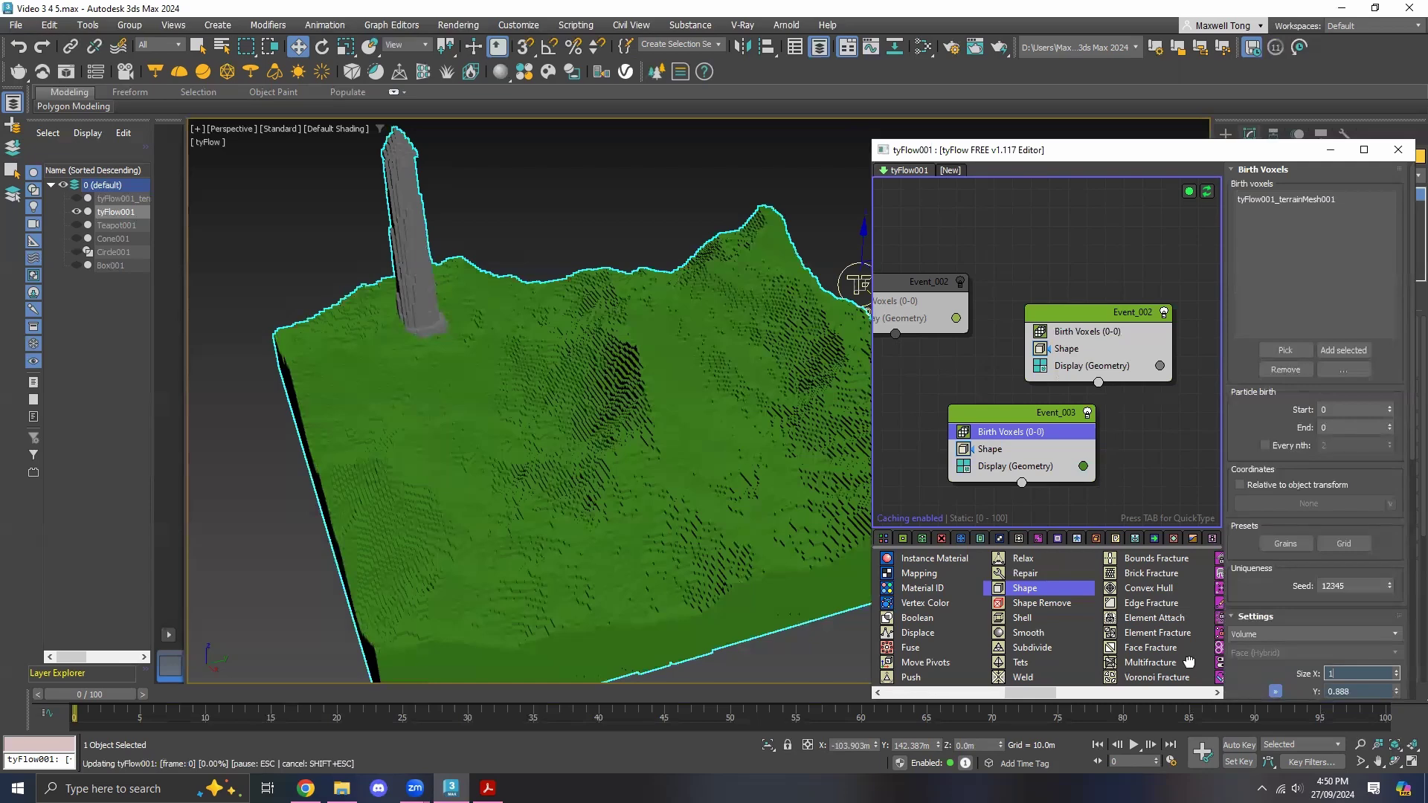
pyautogui.press('Return')
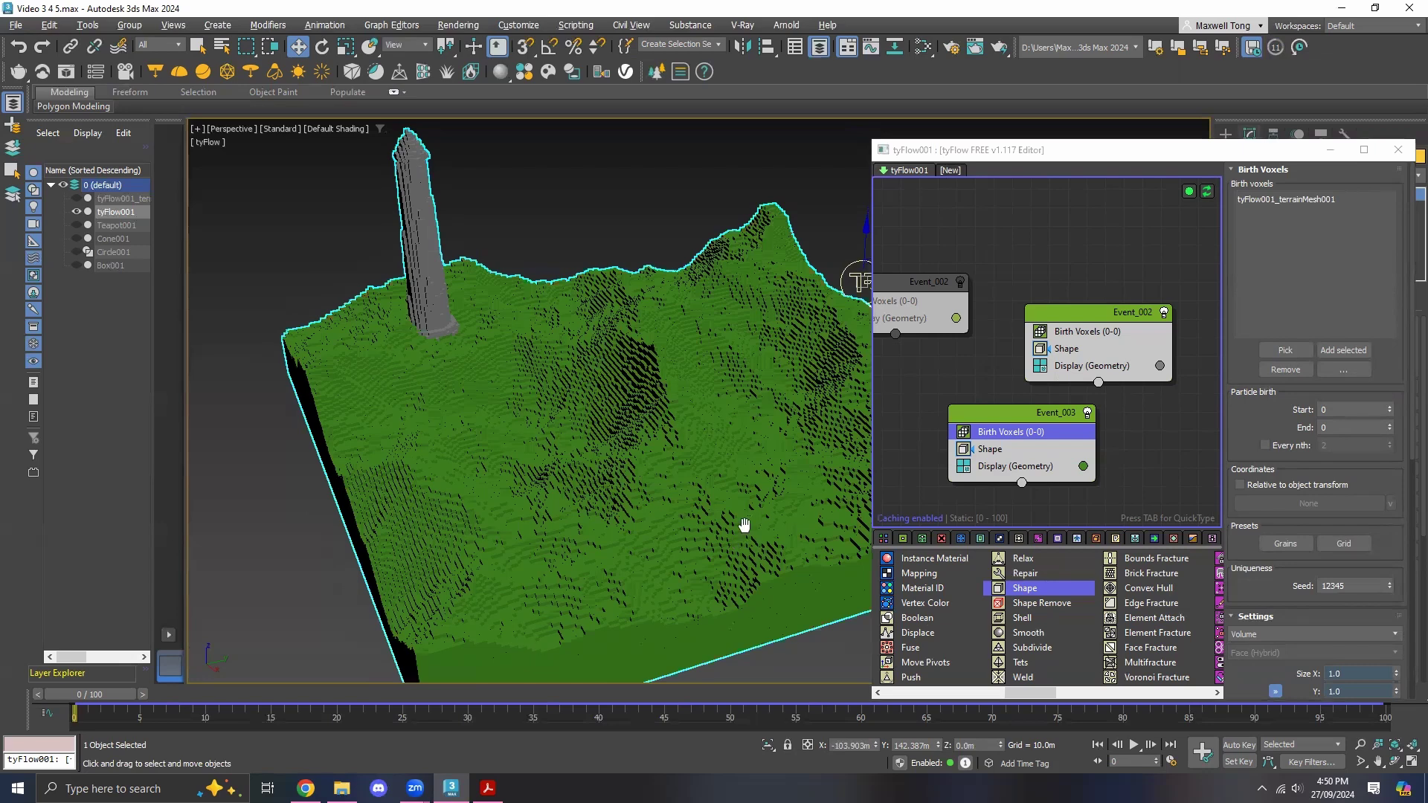
pyautogui.keyDown('alt'); pyautogui.moveTo(745, 525); pyautogui.dragTo(711, 526, button='middle'); pyautogui.keyUp('alt')
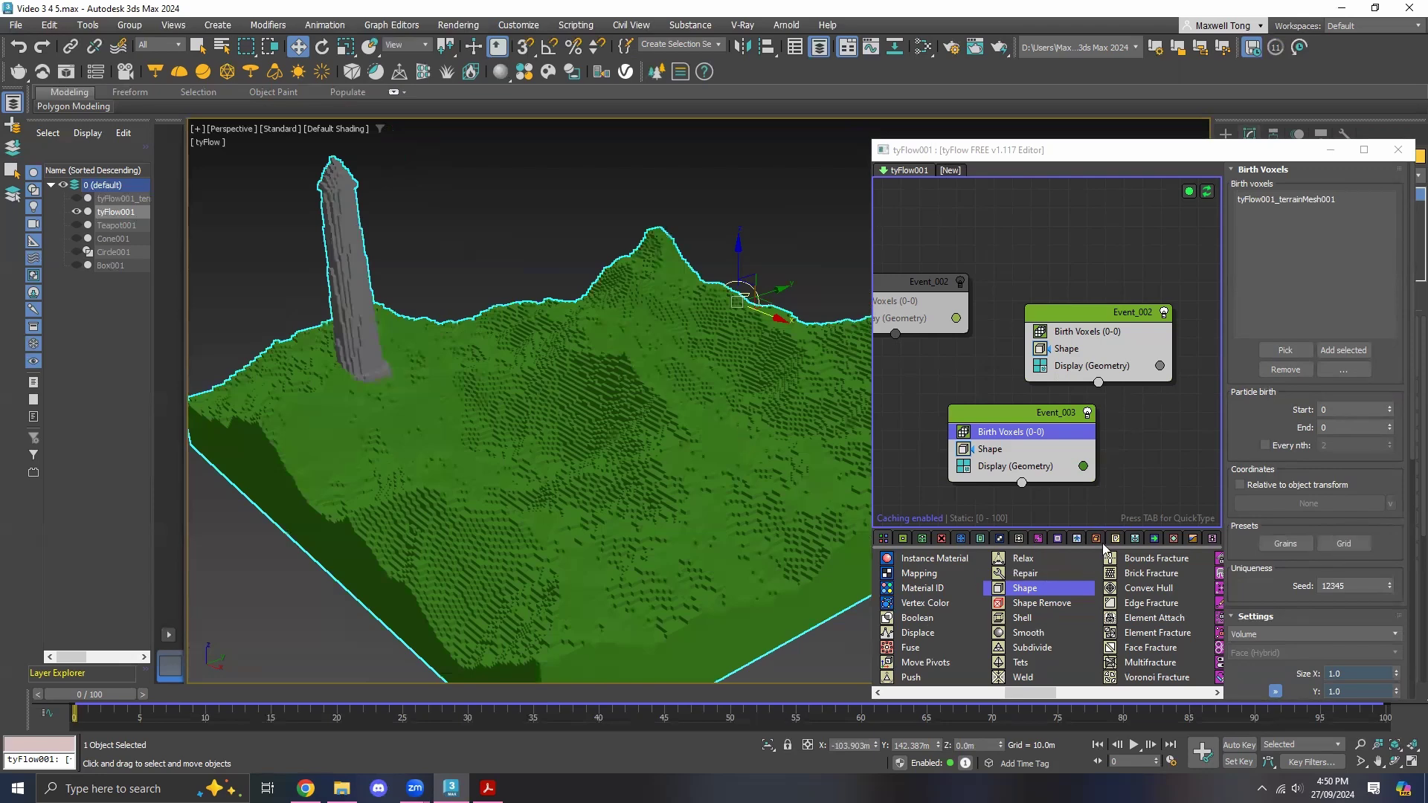
pyautogui.scroll(5, 603, 525)
pyautogui.scroll(-5, 632, 537)
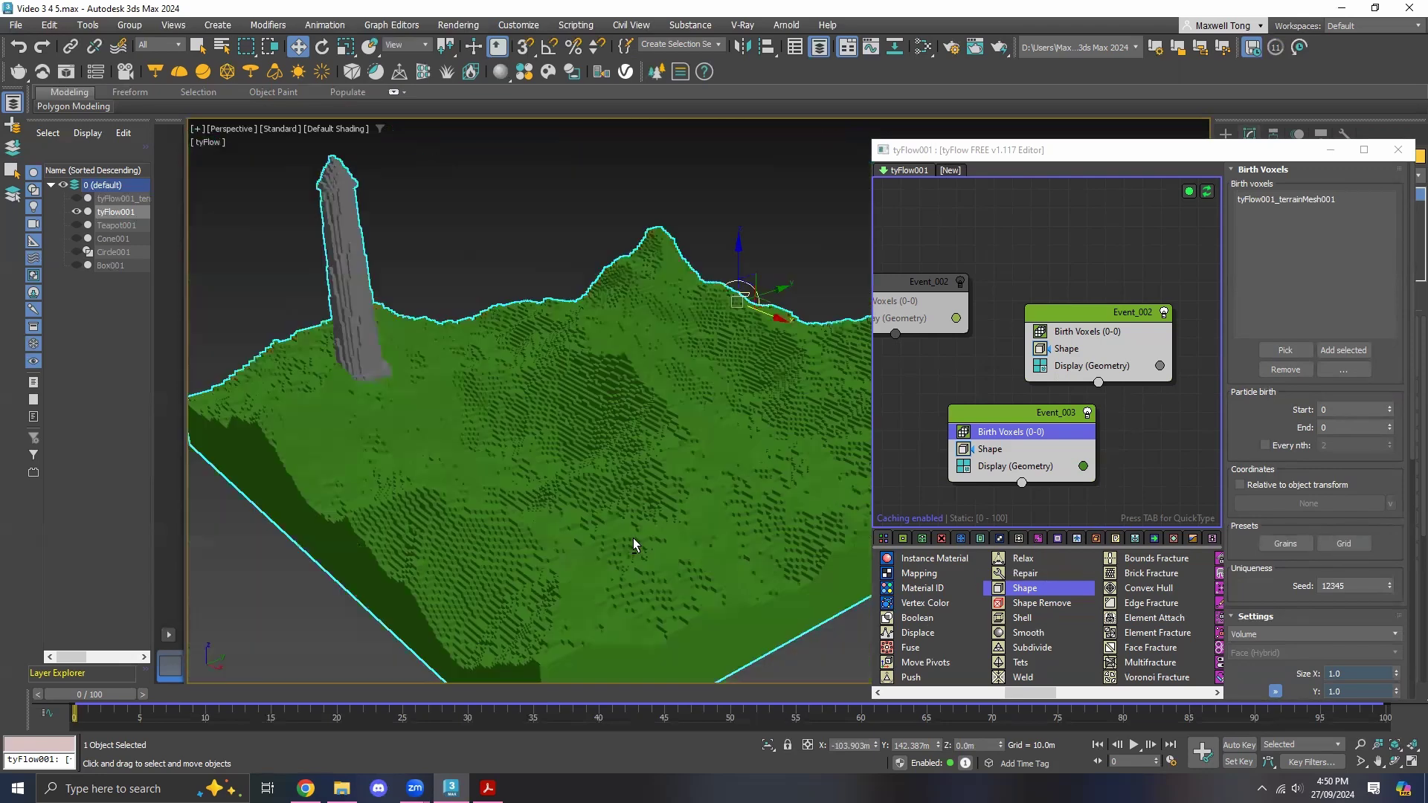
pyautogui.scroll(3, 595, 485)
pyautogui.scroll(5, 594, 480)
pyautogui.moveTo(605, 477)
pyautogui.mouseDown(button='middle')
pyautogui.moveTo(536, 452)
pyautogui.moveTo(603, 457)
pyautogui.mouseUp(button='middle')
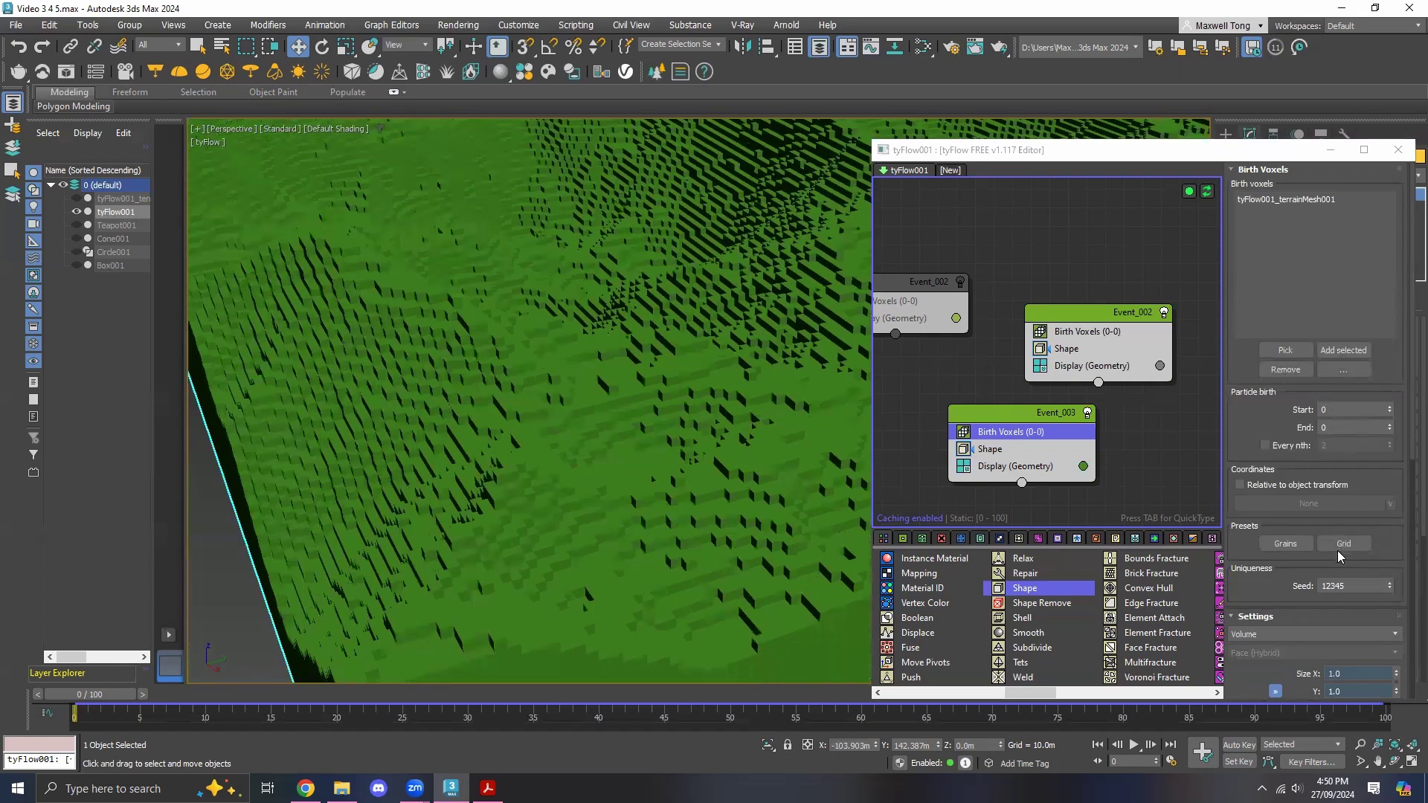
# Try the Grains preset and the Grid preset on the terrain's Birth Voxels operator in Event_003.
pyautogui.click(1305, 549)
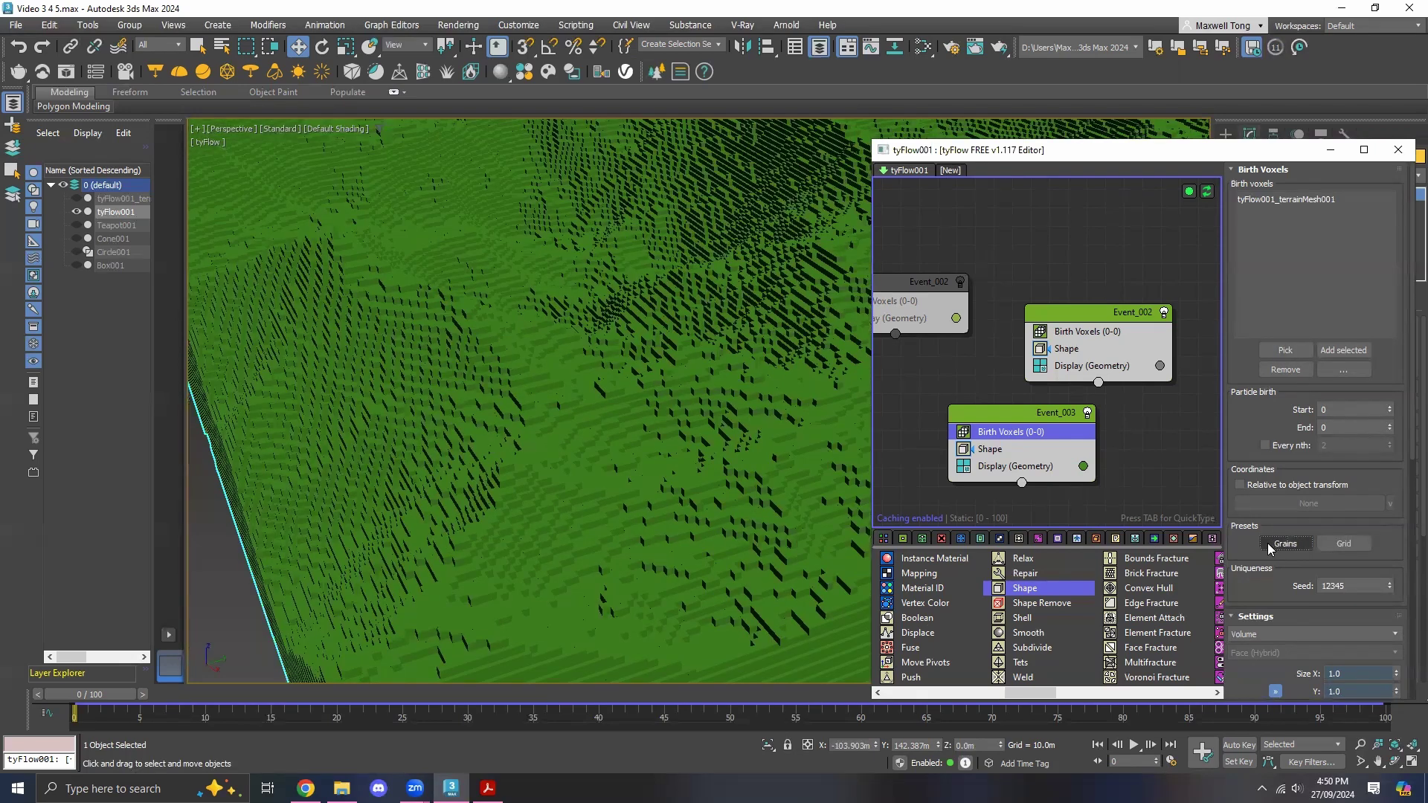
pyautogui.click(1294, 552)
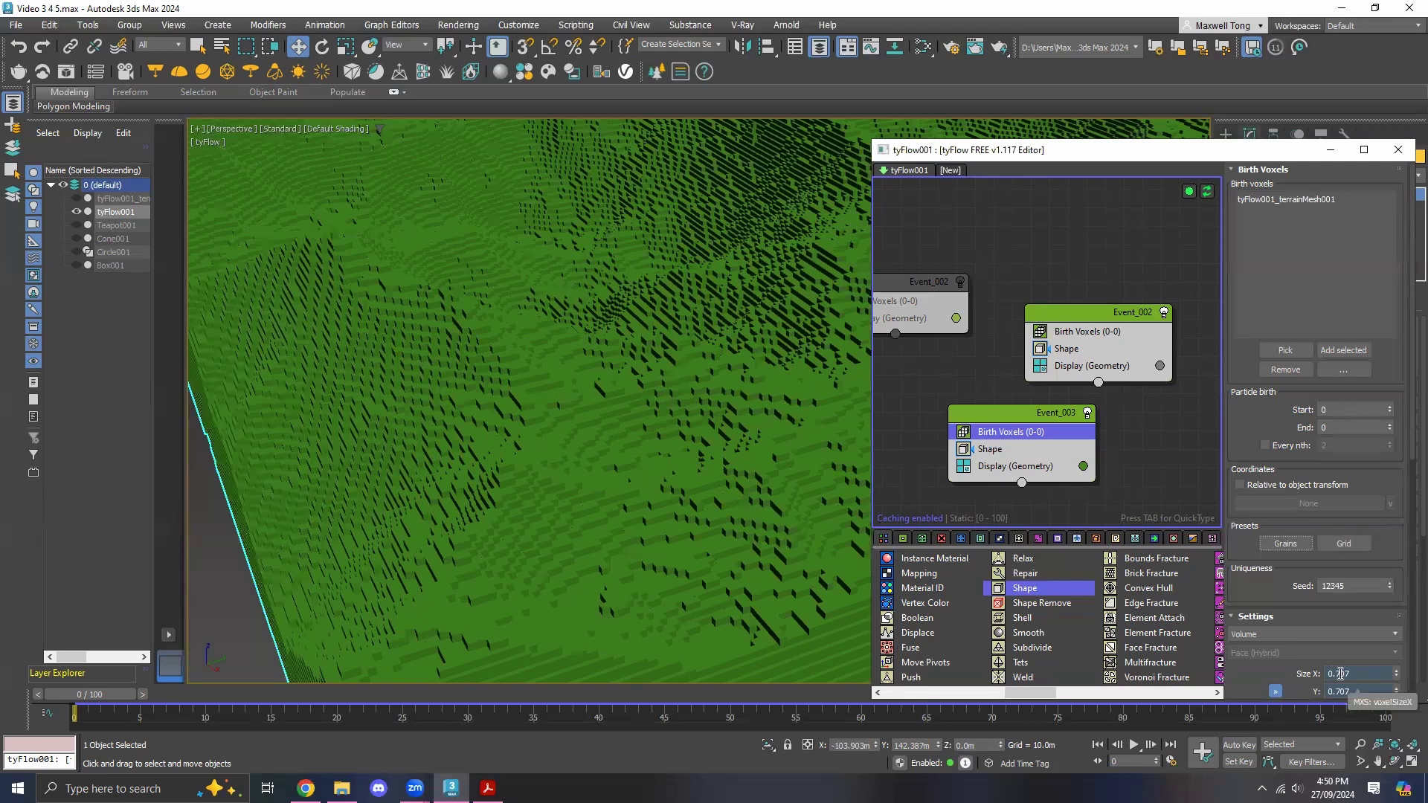
pyautogui.click(1346, 543)
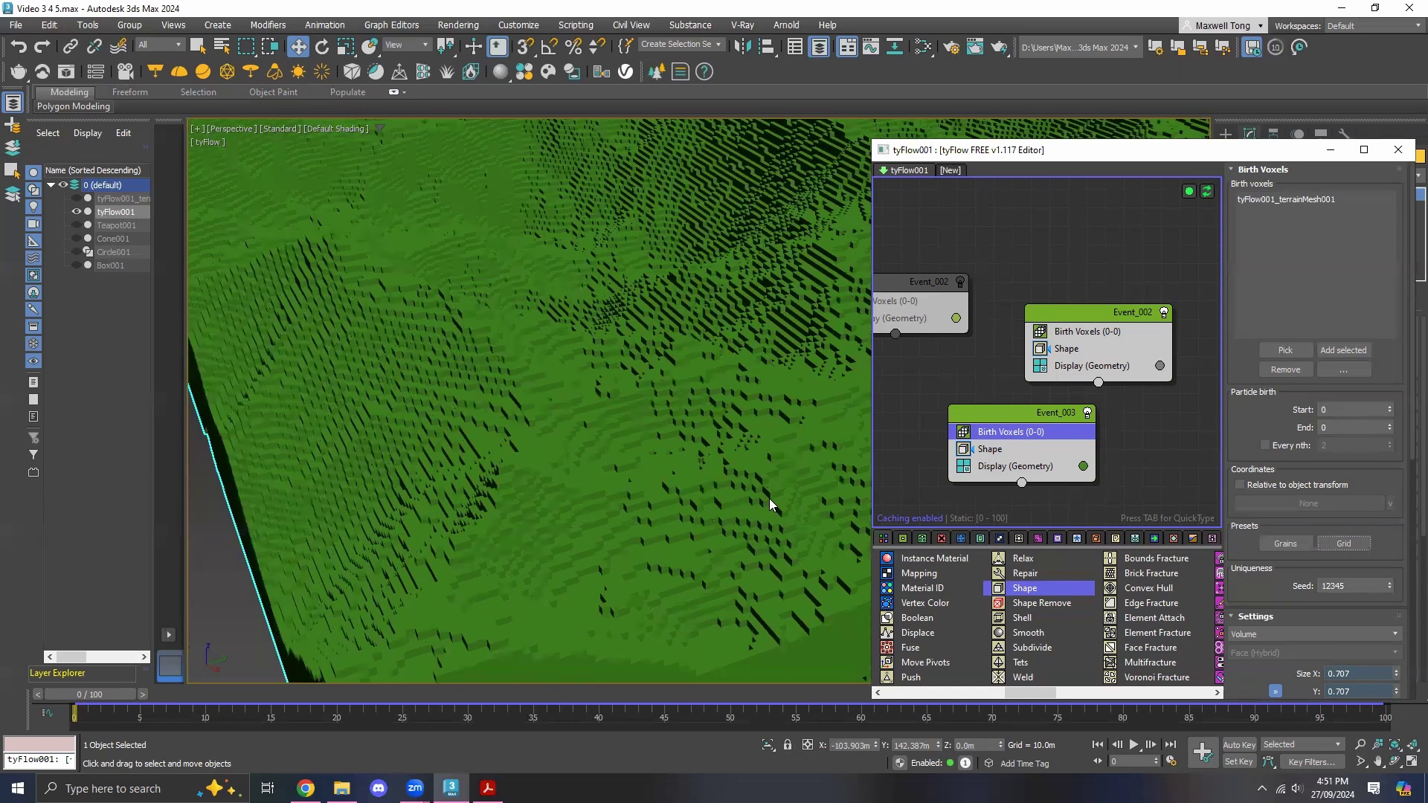
pyautogui.moveTo(719, 494); pyautogui.dragTo(667, 510, button='middle')
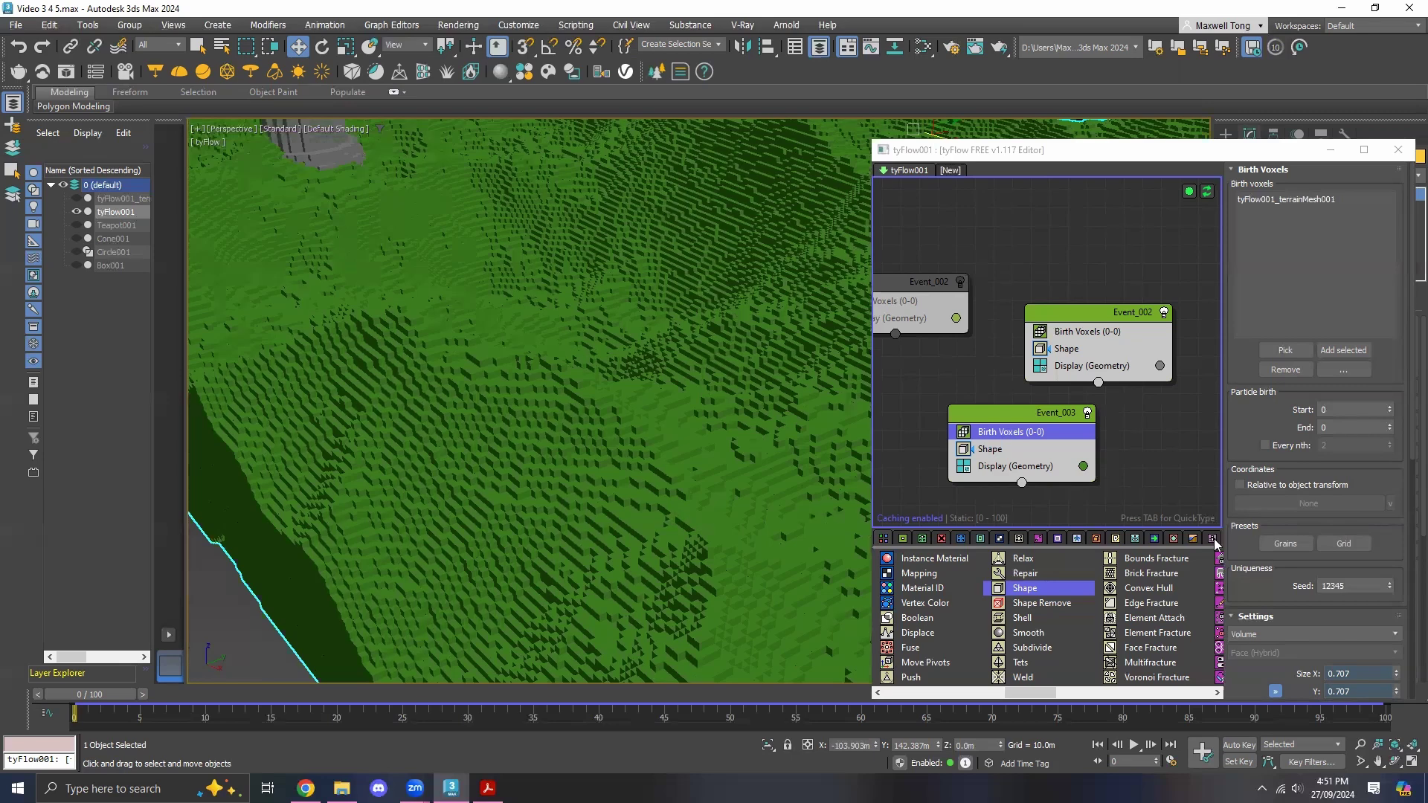
# Set the X, Y and Z voxel size of the terrain's Birth Voxels operator back to 1.0.
pyautogui.click(1406, 473)
pyautogui.scroll(-3, 1406, 473)
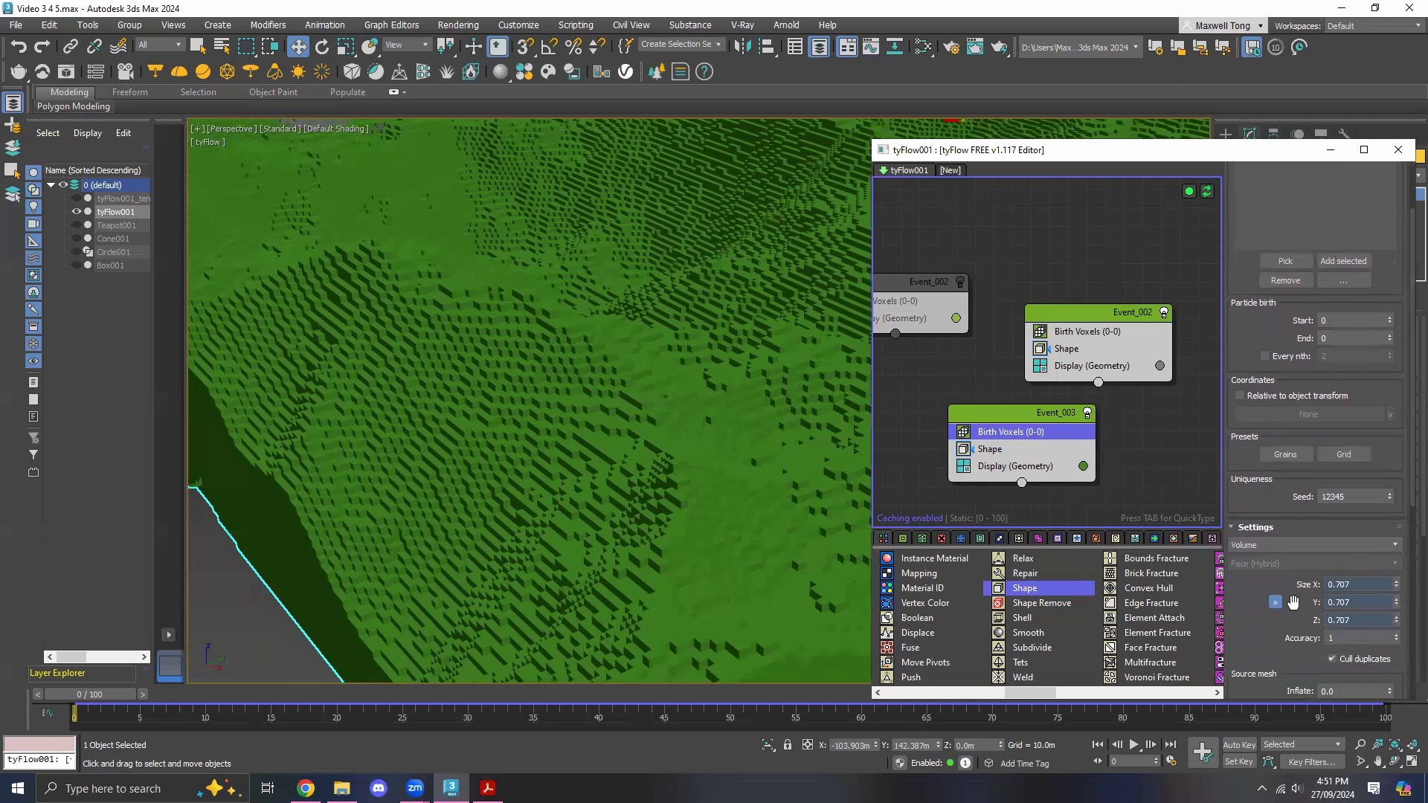
pyautogui.doubleClick(1341, 586)
pyautogui.write('1')
pyautogui.press('Return')
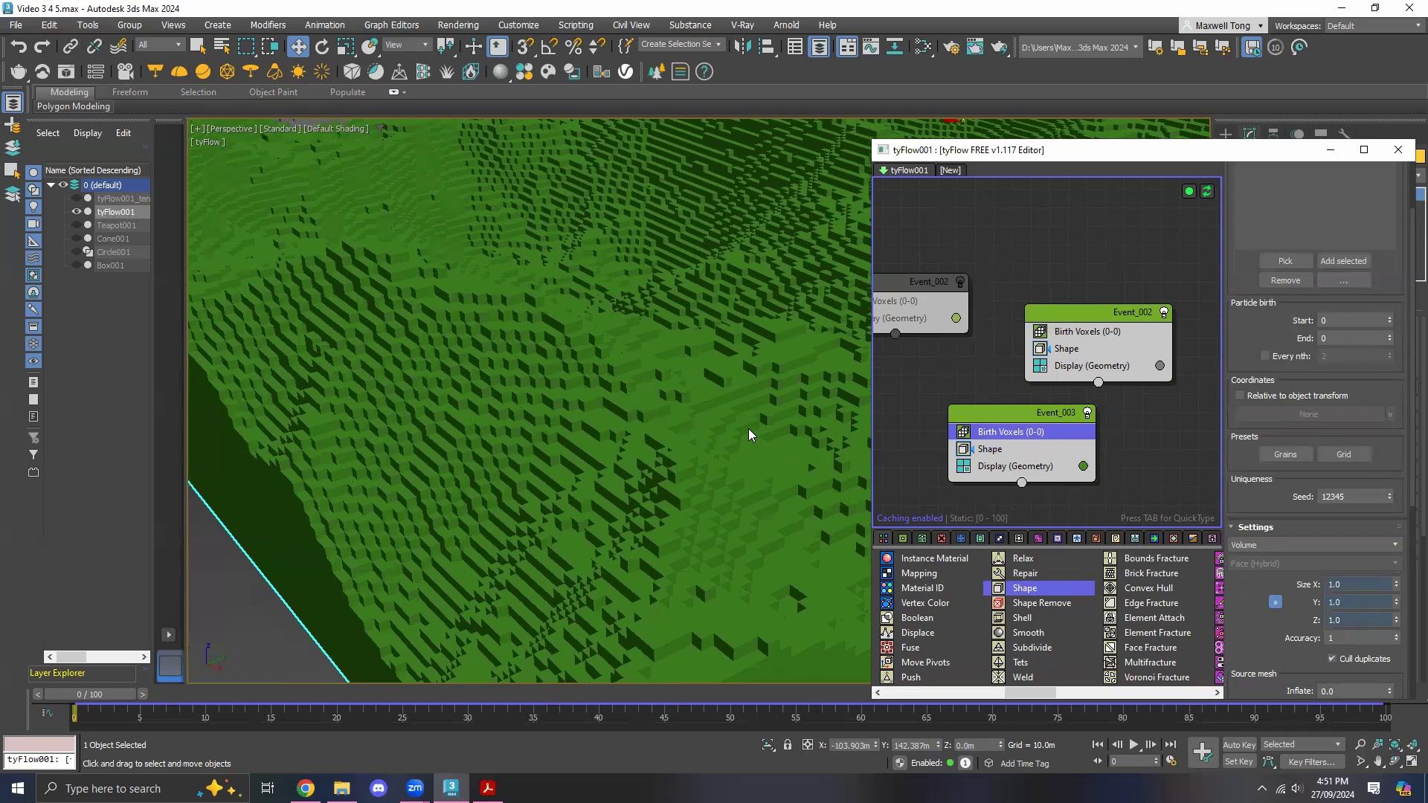
# Examine the voxelized terrain and tower from near and far to compare their cube sizes.
pyautogui.scroll(-10, 747, 429)
pyautogui.scroll(5, 639, 484)
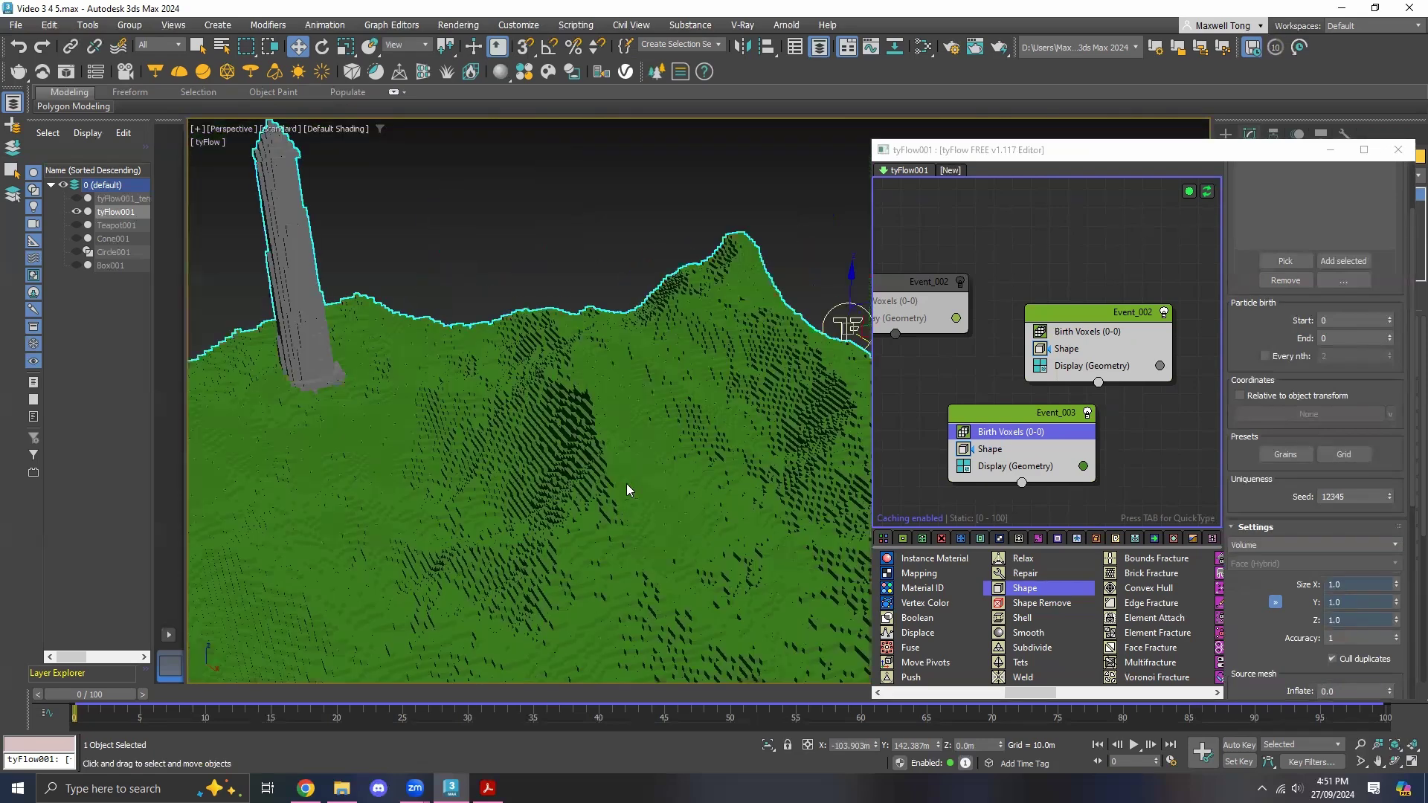
pyautogui.scroll(-8, 633, 451)
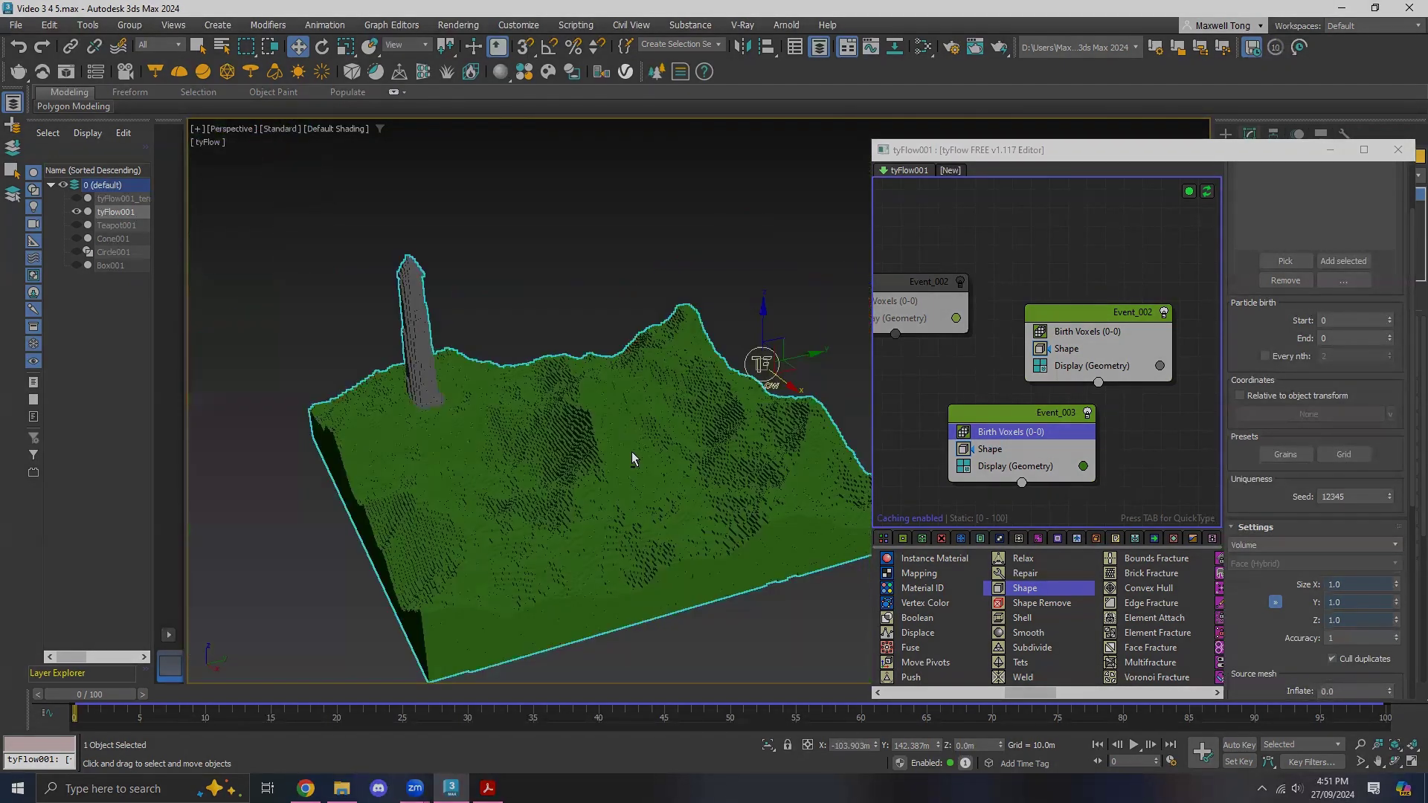
pyautogui.scroll(2, 614, 444)
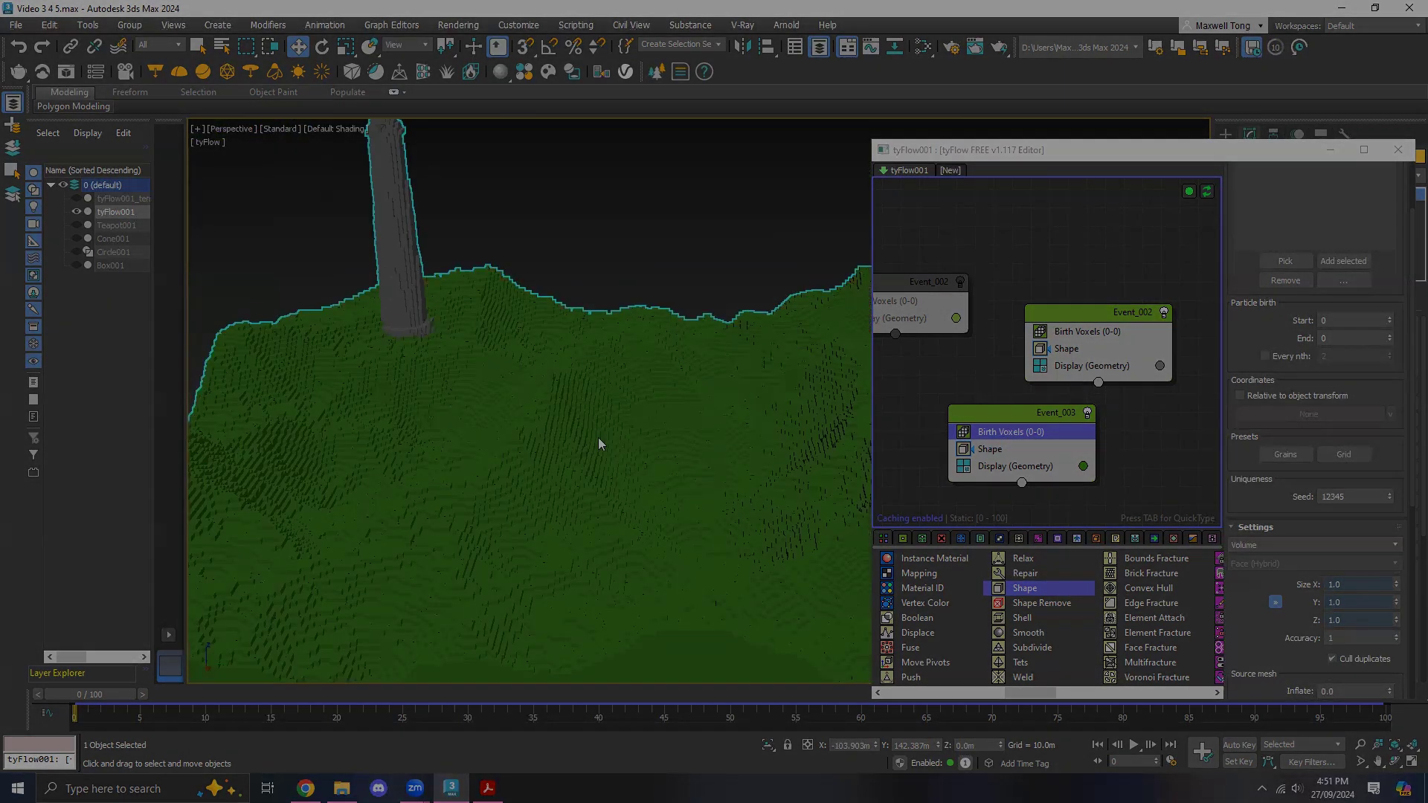
pyautogui.scroll(-3, 599, 444)
pyautogui.moveTo(609, 443); pyautogui.dragTo(608, 434, button='middle')
pyautogui.scroll(3, 607, 438)
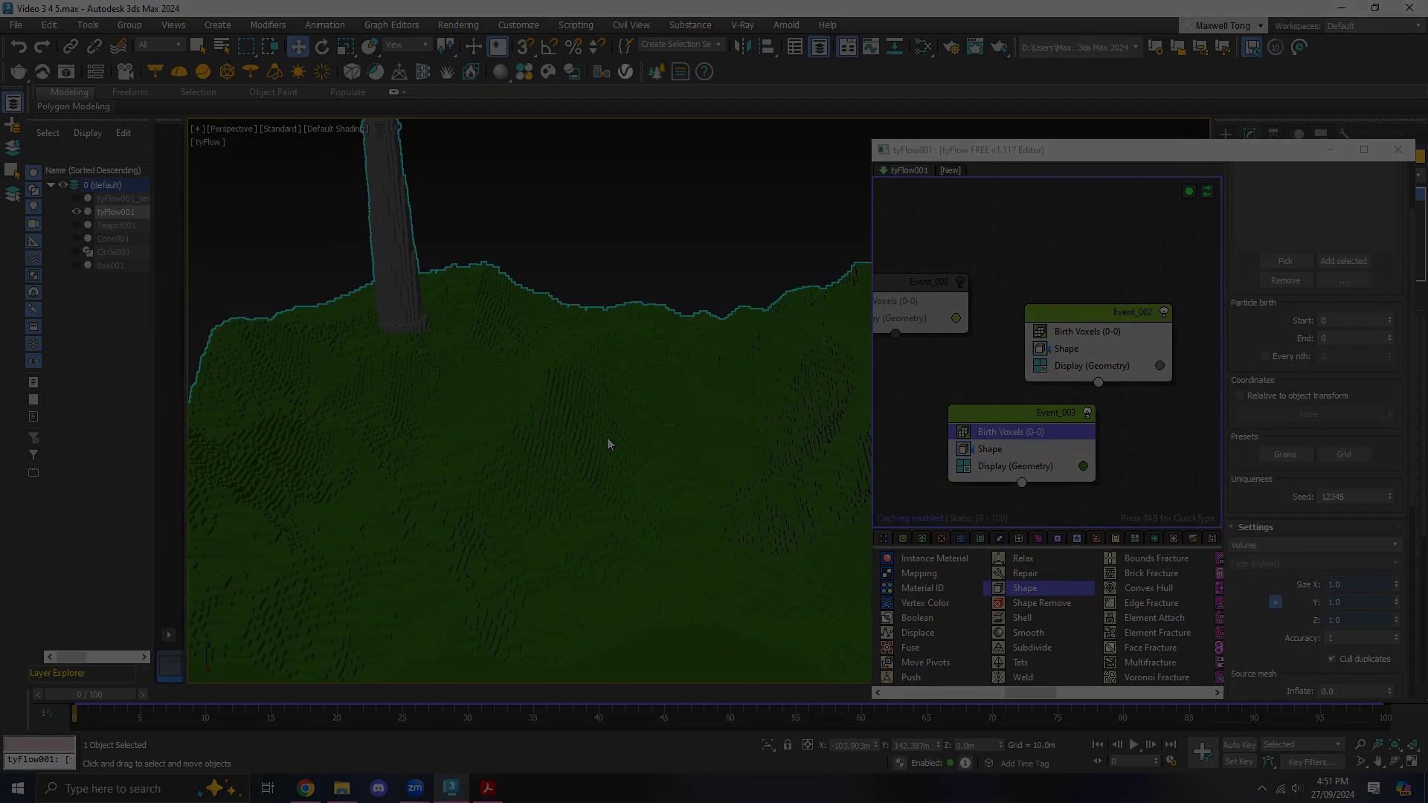
pyautogui.scroll(-3, 607, 437)
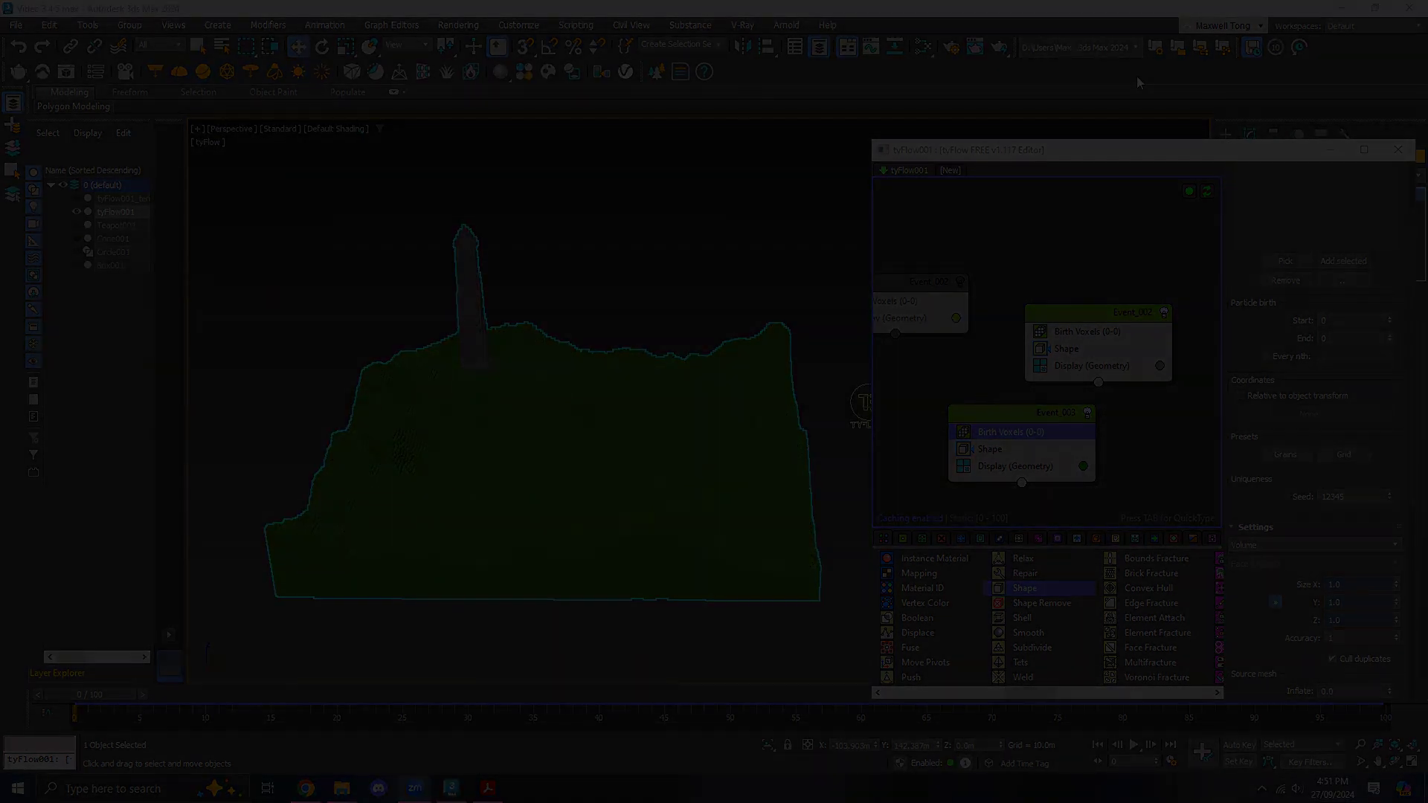